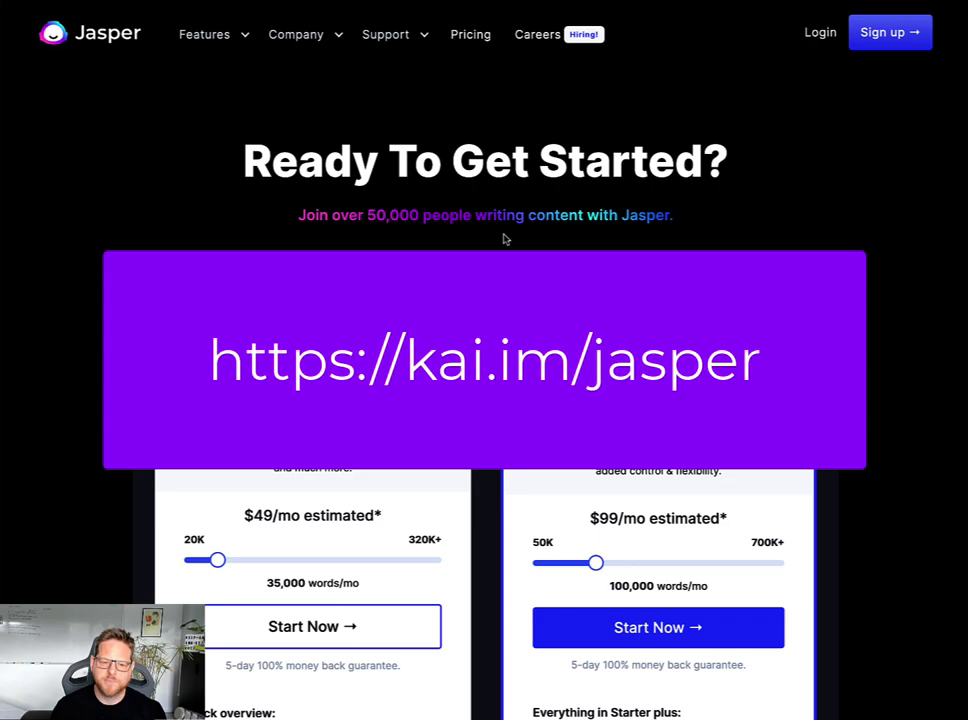
- Compare the Boss Mode plan's price at 50,000 and 700,000 words per month and review its feature list
scroll(505, 238, "down", 1)
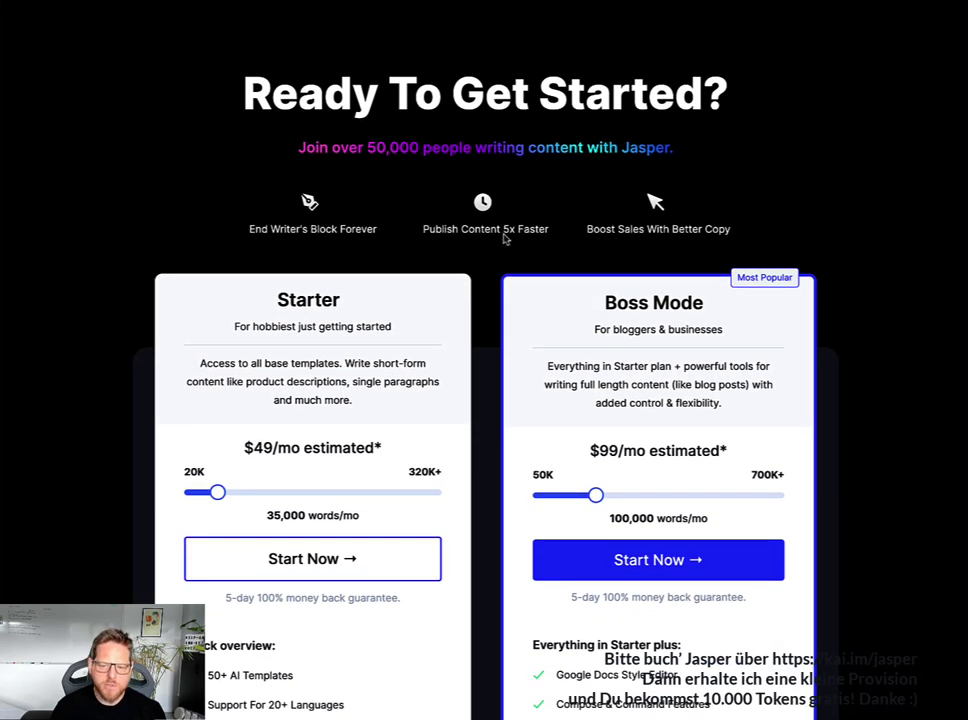
scroll(505, 238, "down", 1)
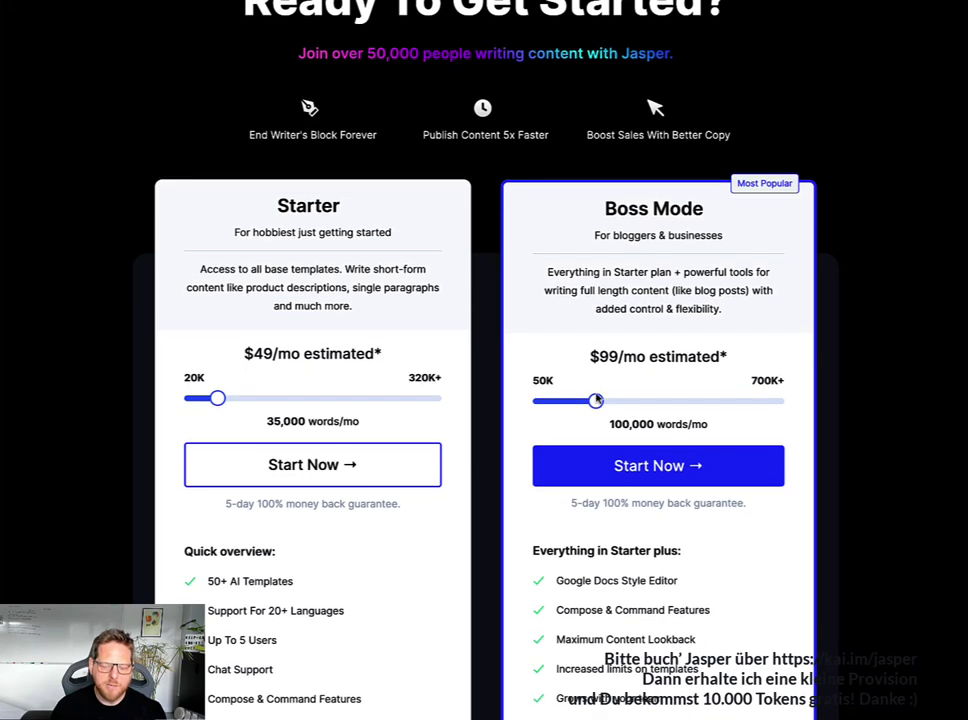
left_click_drag(601, 406, 538, 410)
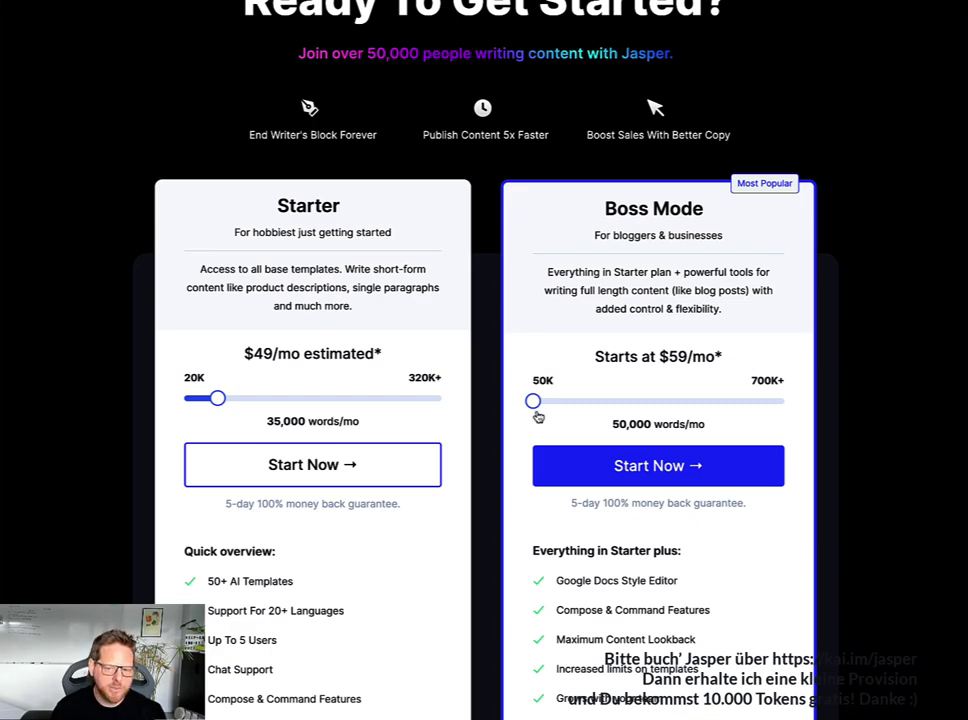
left_click_drag(659, 358, 686, 355)
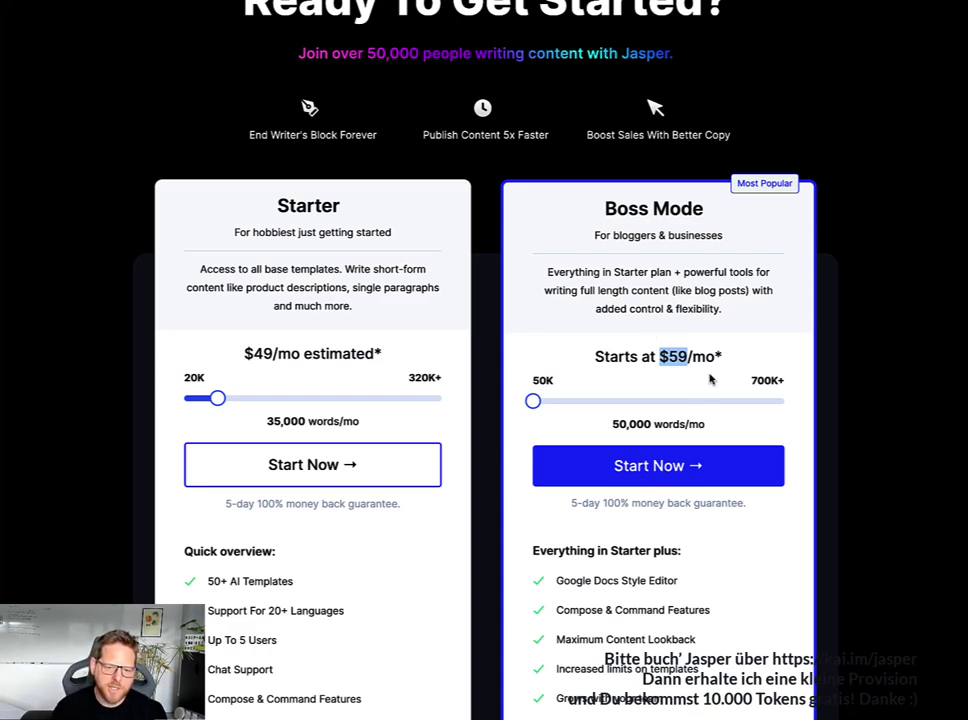
mouse_move(535, 401)
left_mouse_down()
mouse_move(654, 403)
mouse_move(540, 402)
left_mouse_up()
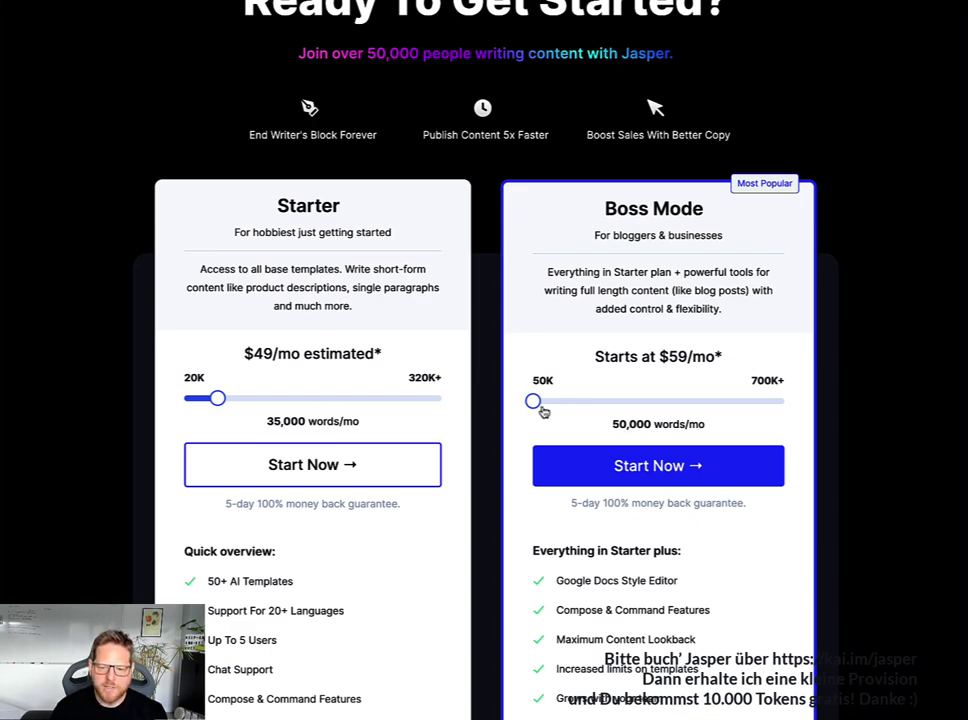
left_click_drag(533, 401, 721, 412)
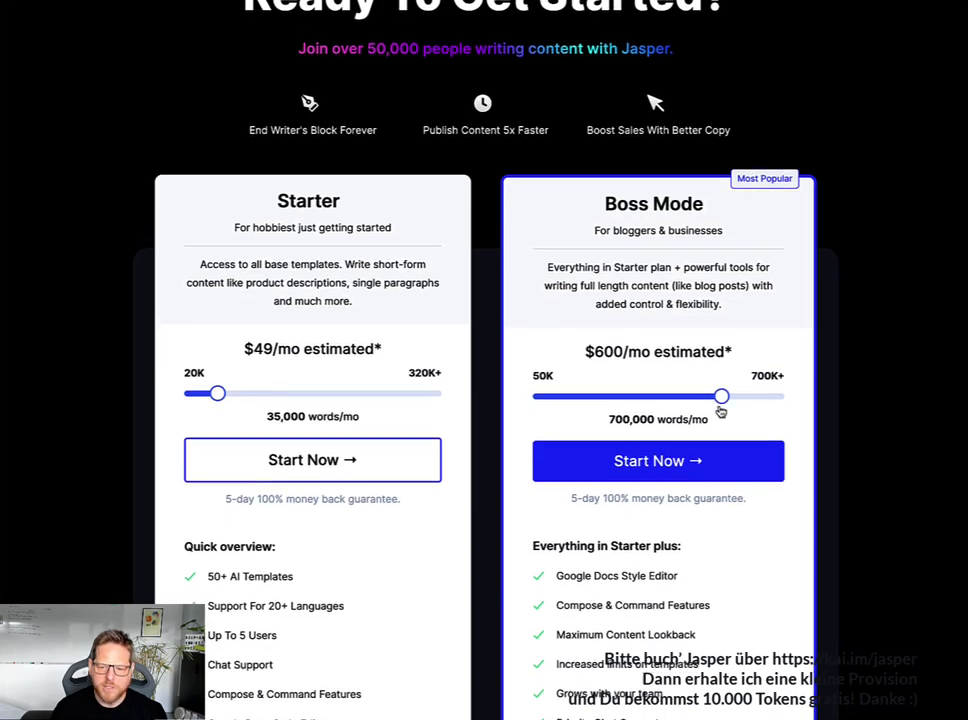
scroll(721, 411, "down", 2)
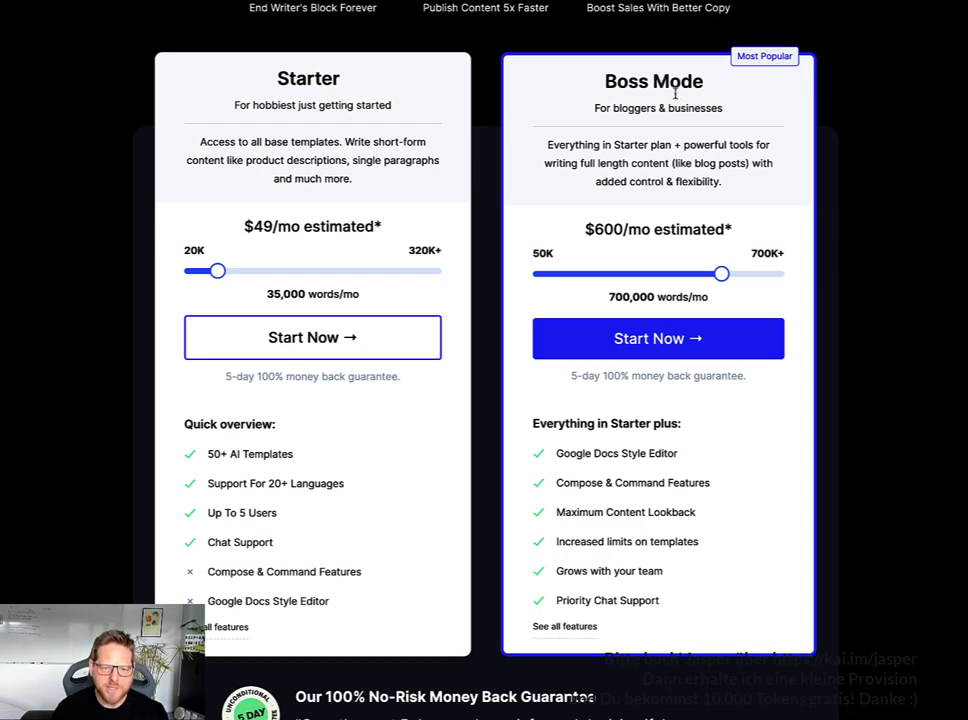
- Open the template library and look through the blog, framework, Facebook and Google content templates
mouse_move(244, 455)
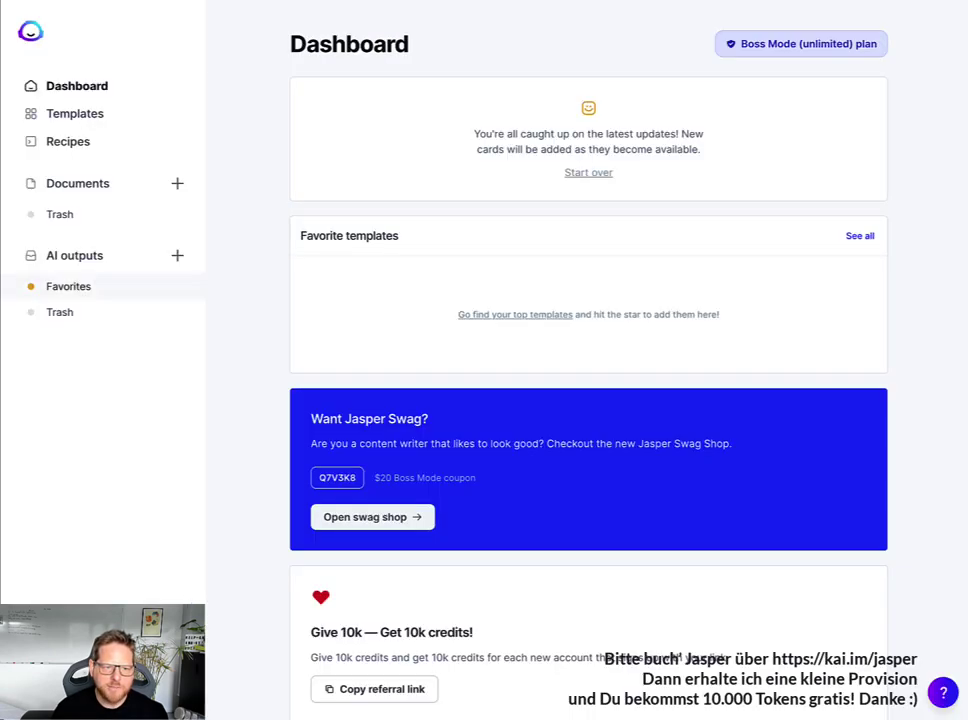
left_click(99, 117)
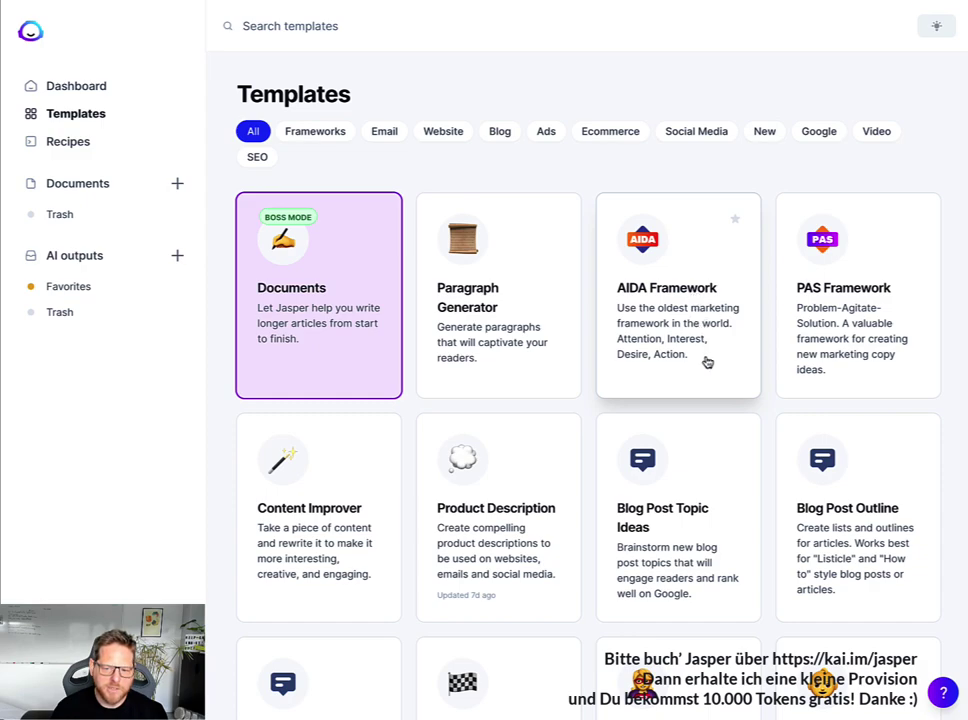
scroll(708, 366, "down", 1)
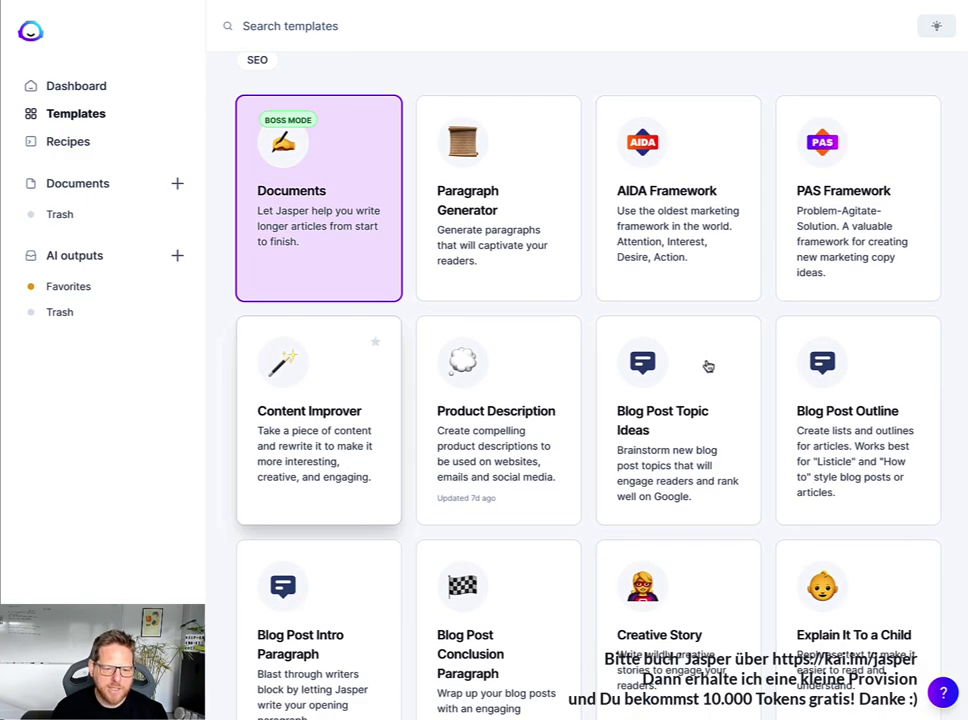
scroll(708, 366, "down", 1)
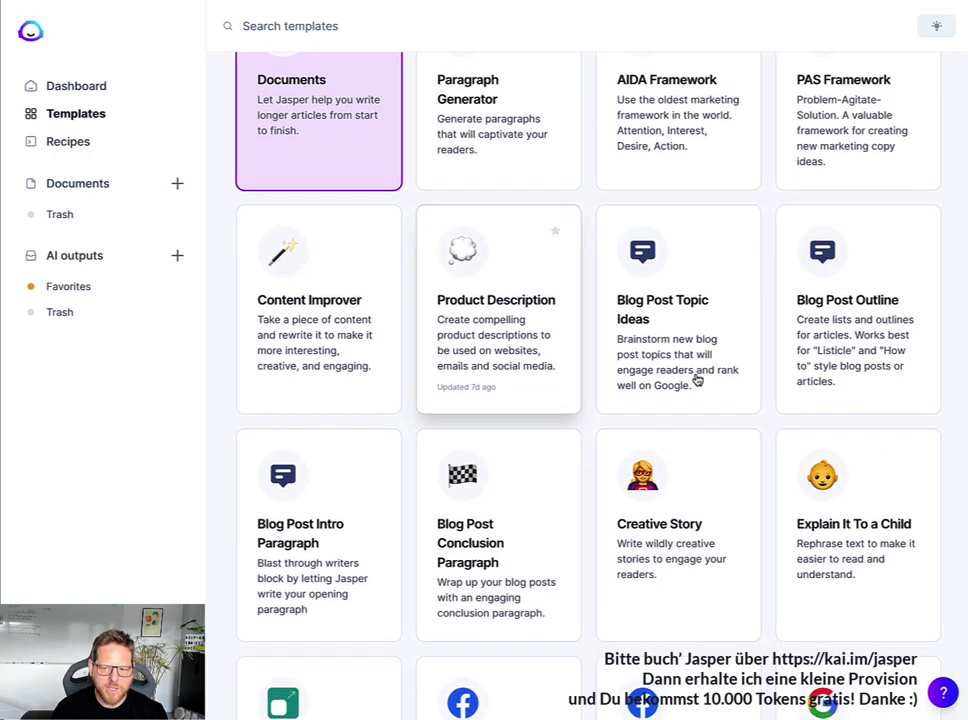
scroll(690, 385, "up", 2)
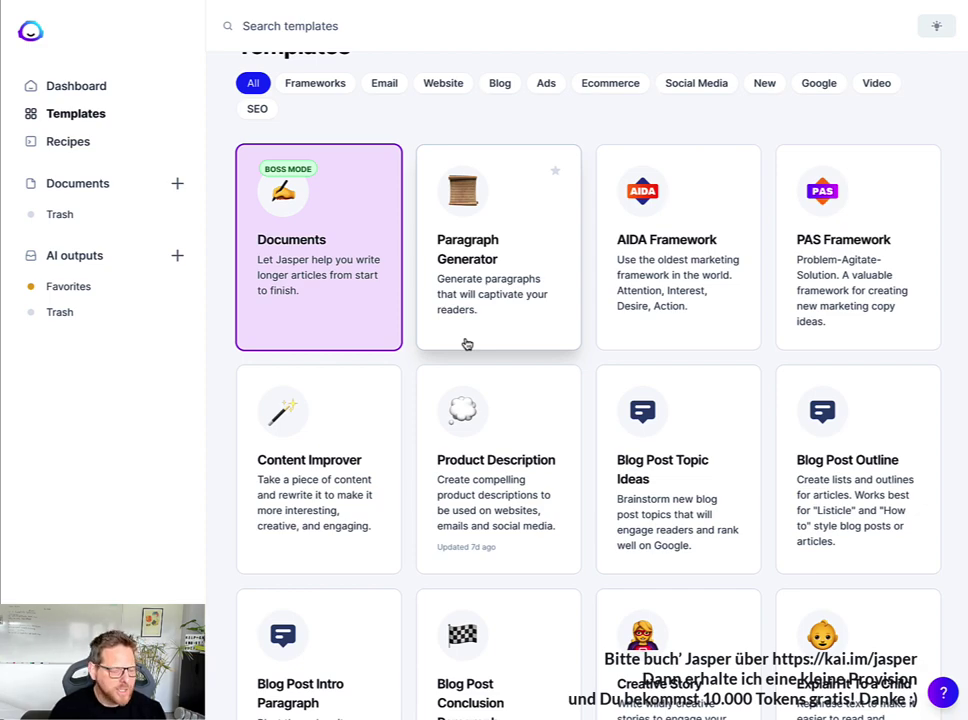
scroll(514, 383, "down", 3)
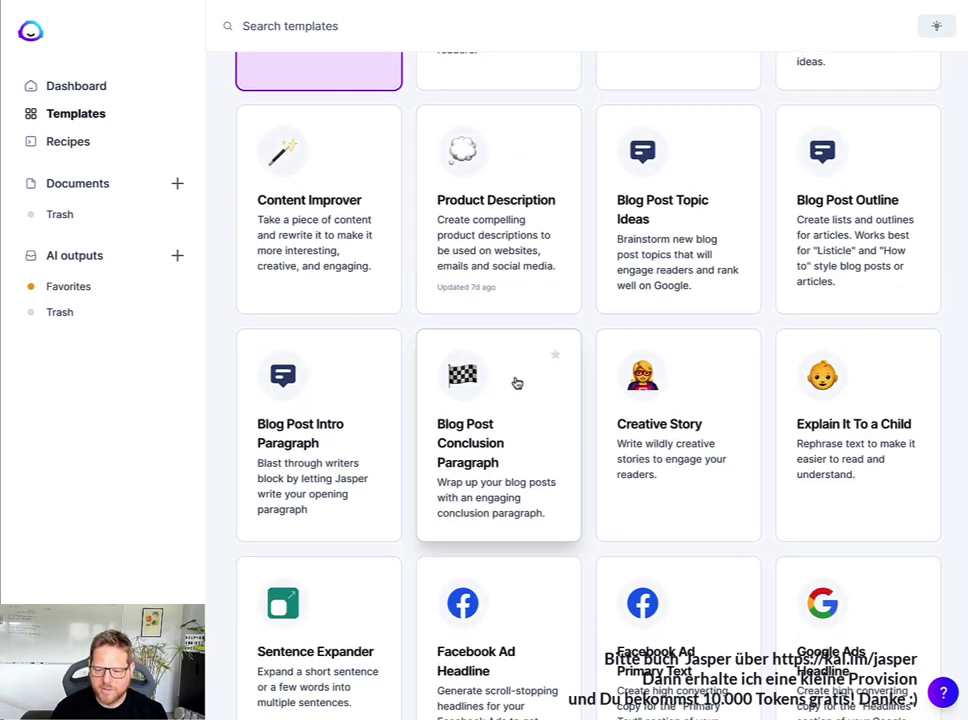
scroll(516, 383, "down", 3)
scroll(516, 383, "down", 1)
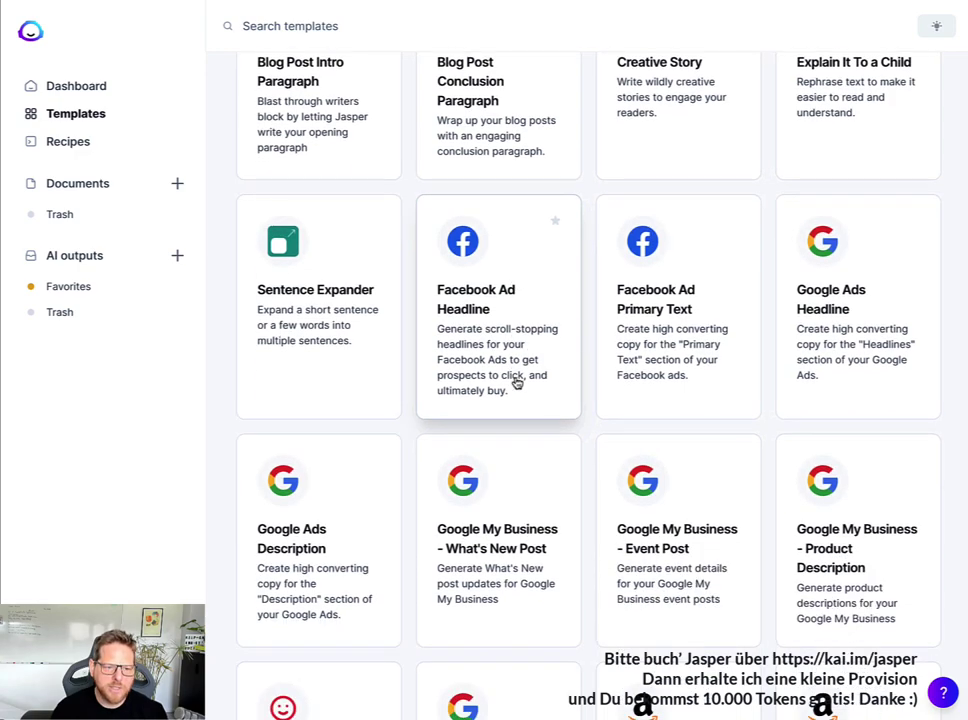
scroll(516, 383, "up", 7)
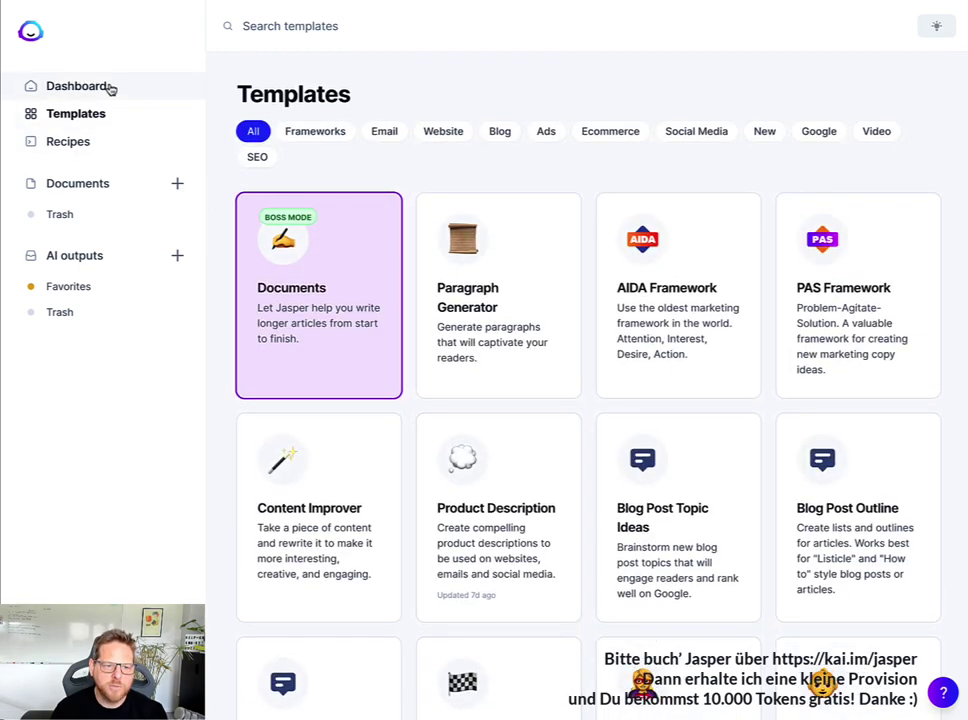
- Create a new document with the blog post workflow, ready for describing the content in step 1
left_click(106, 90)
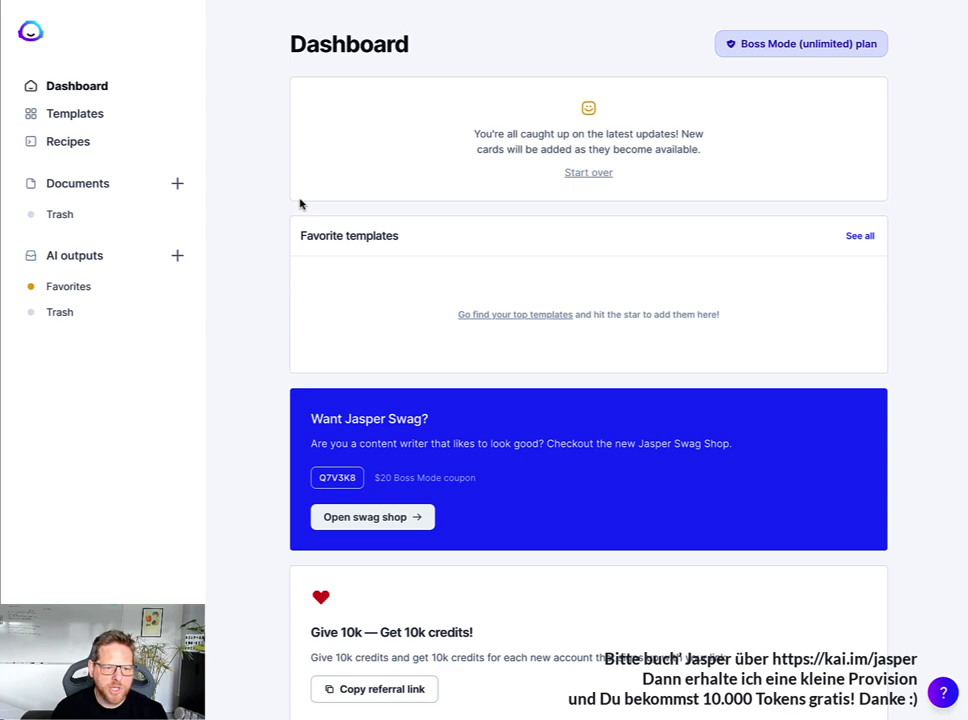
left_click(176, 184)
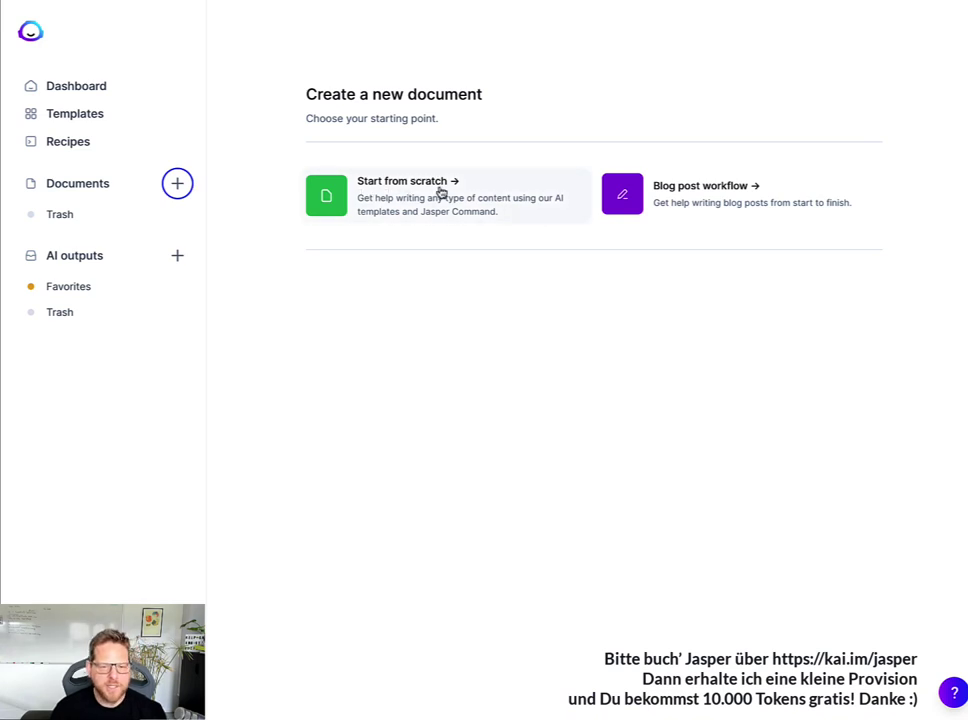
left_click(687, 199)
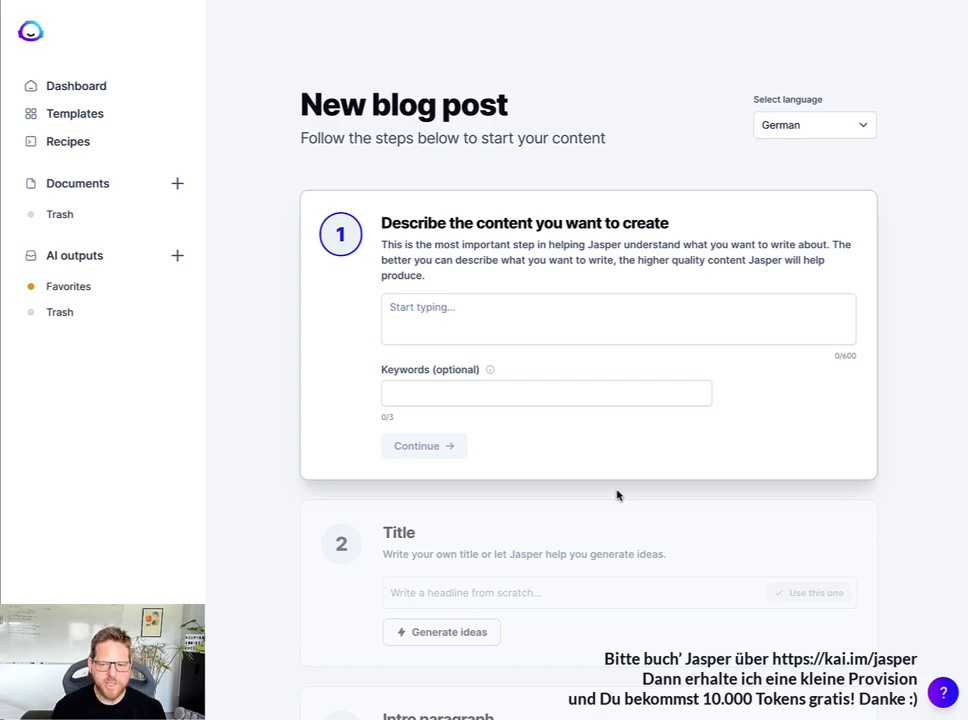
scroll(367, 177, "down", 1)
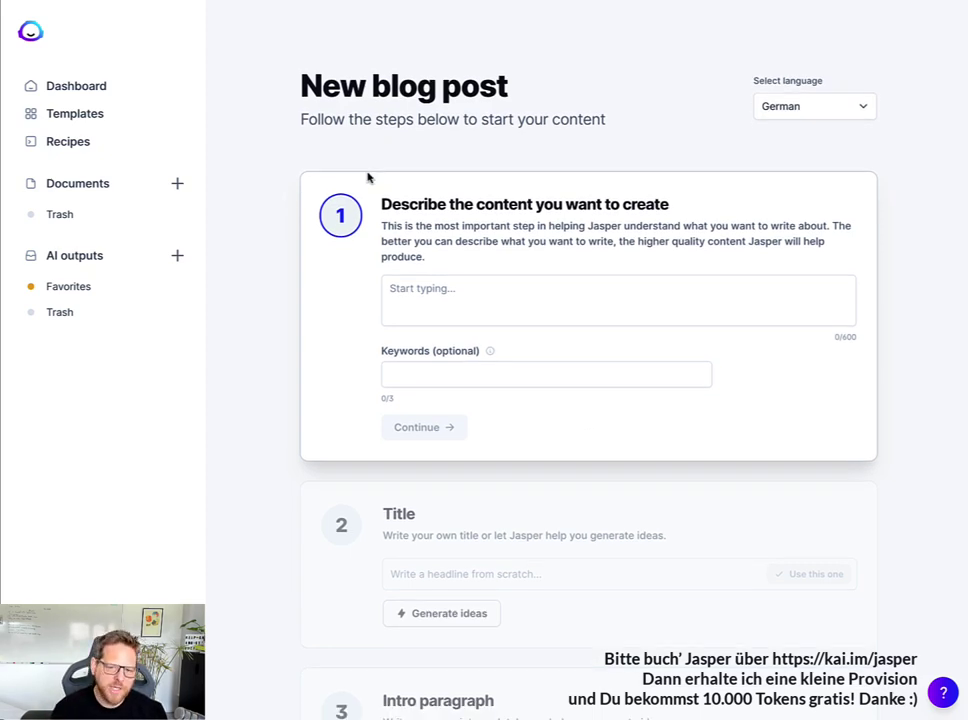
scroll(367, 177, "down", 1)
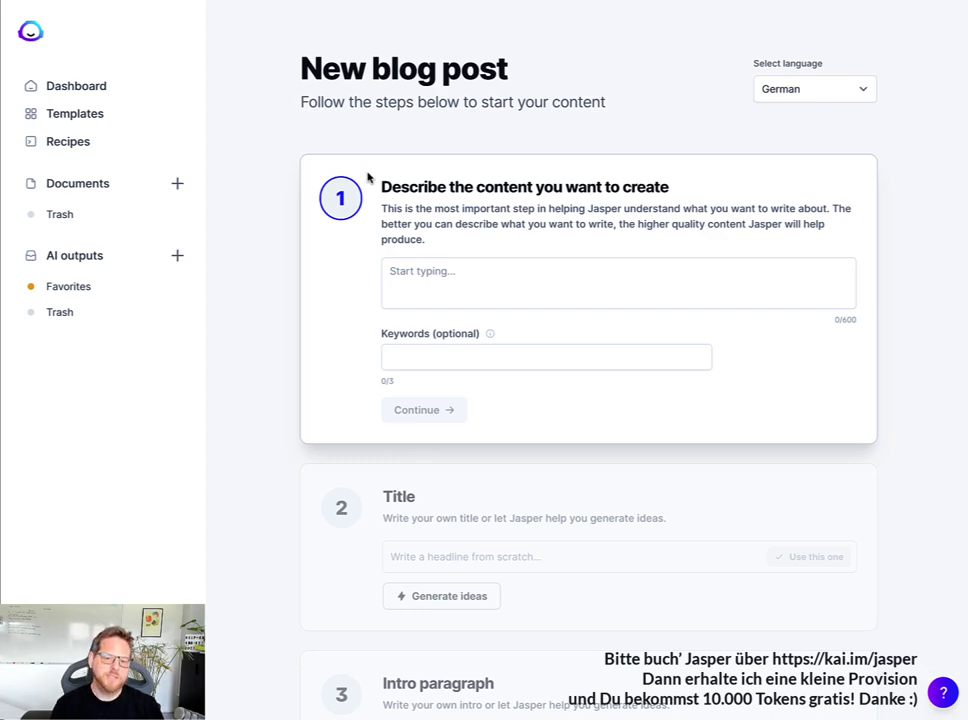
left_click(504, 271)
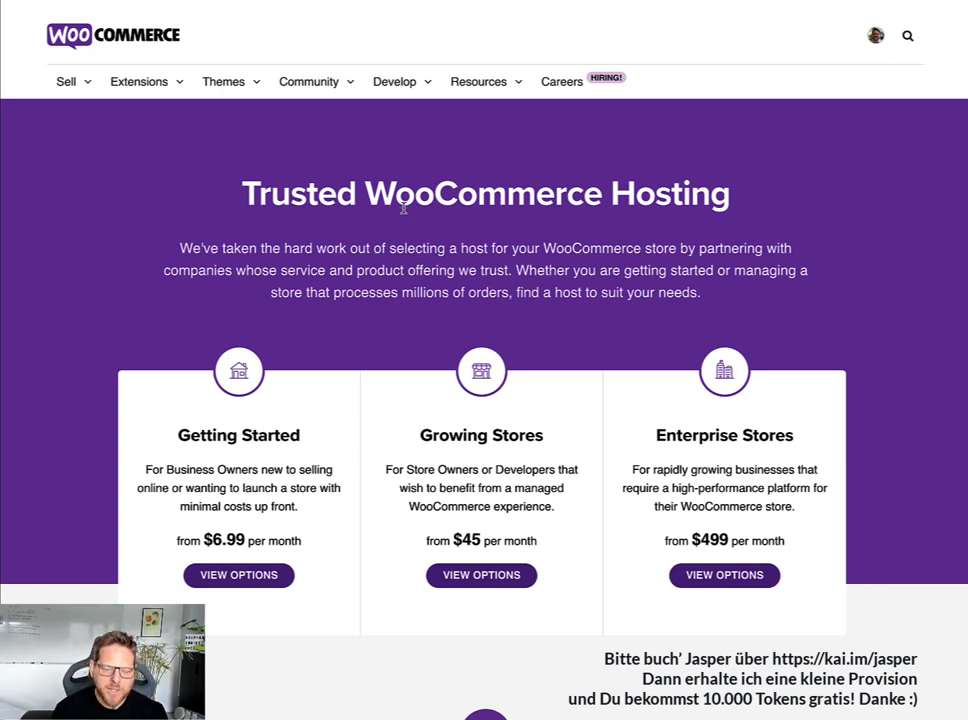
- Switch to the WooCommerce hosting page and review the hosting tiers and recommended providers for new stores as topic background
scroll(618, 262, "down", 3)
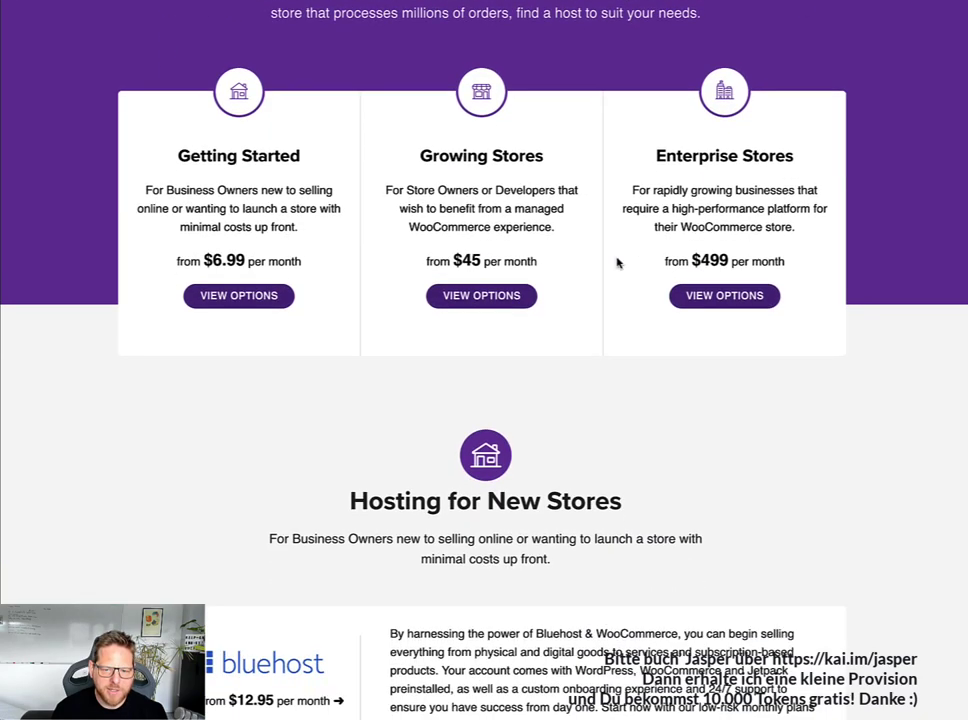
scroll(618, 262, "down", 7)
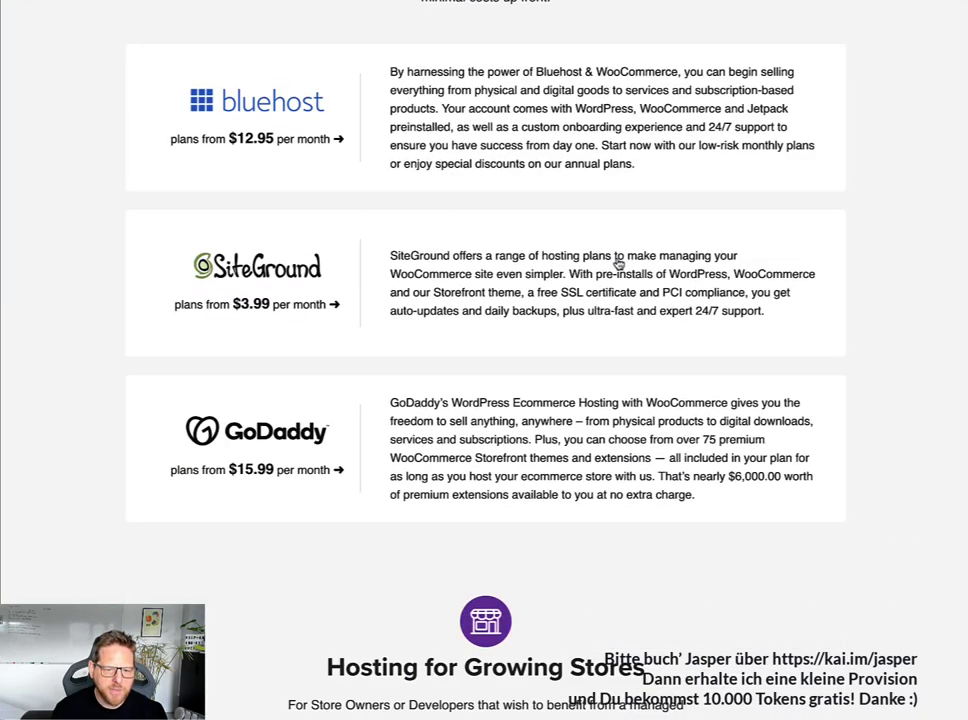
scroll(618, 262, "up", 5)
scroll(618, 262, "down", 4)
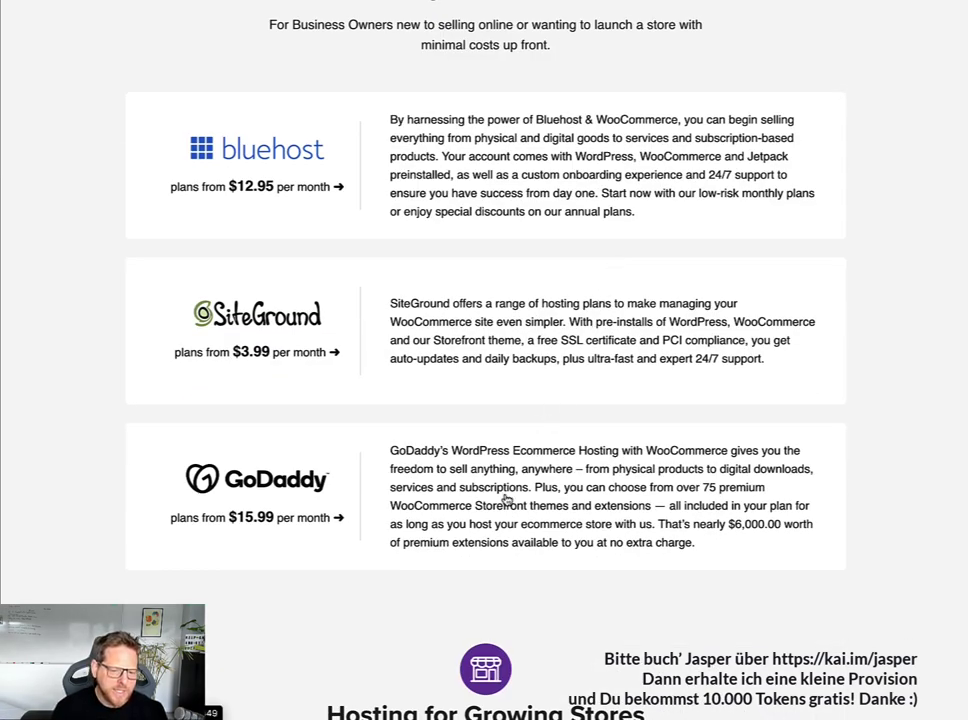
scroll(507, 500, "up", 2)
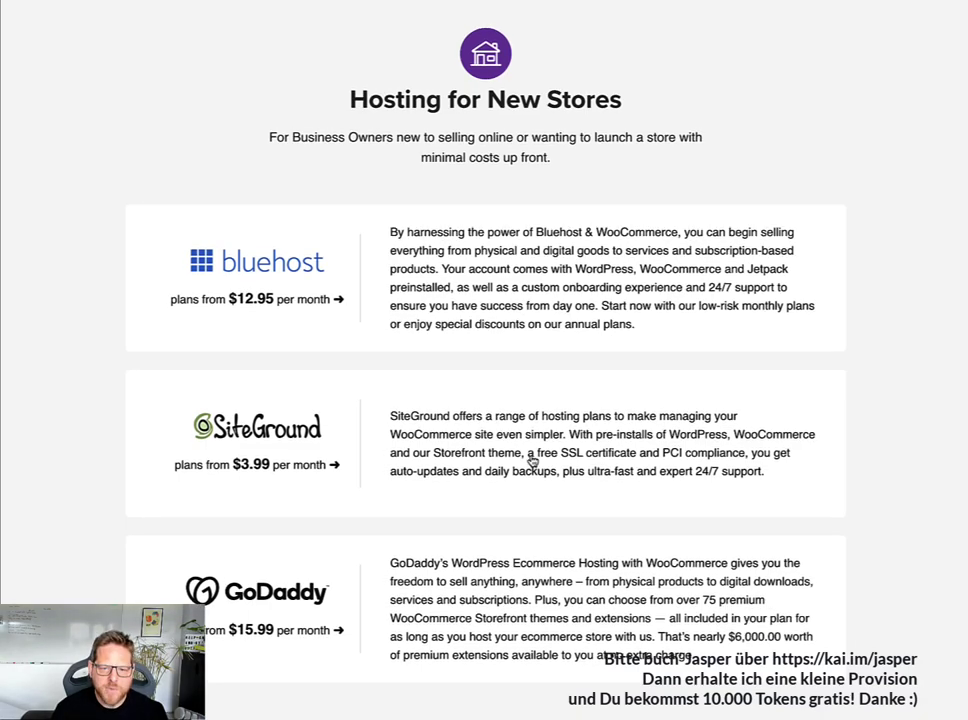
scroll(532, 460, "up", 5)
scroll(532, 460, "up", 3)
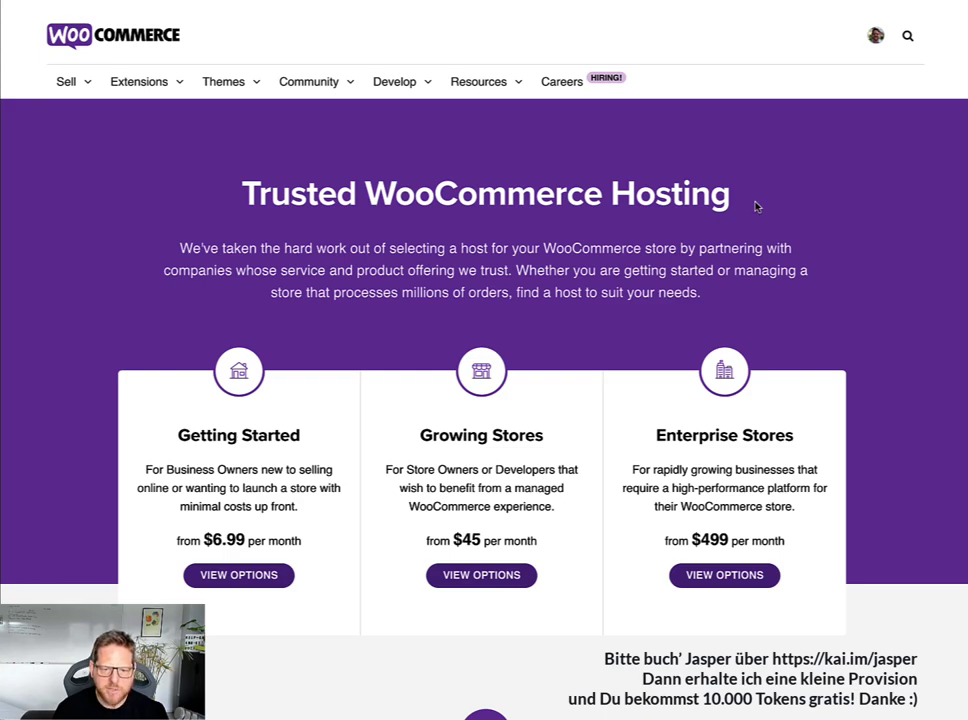
left_click_drag(755, 206, 365, 195)
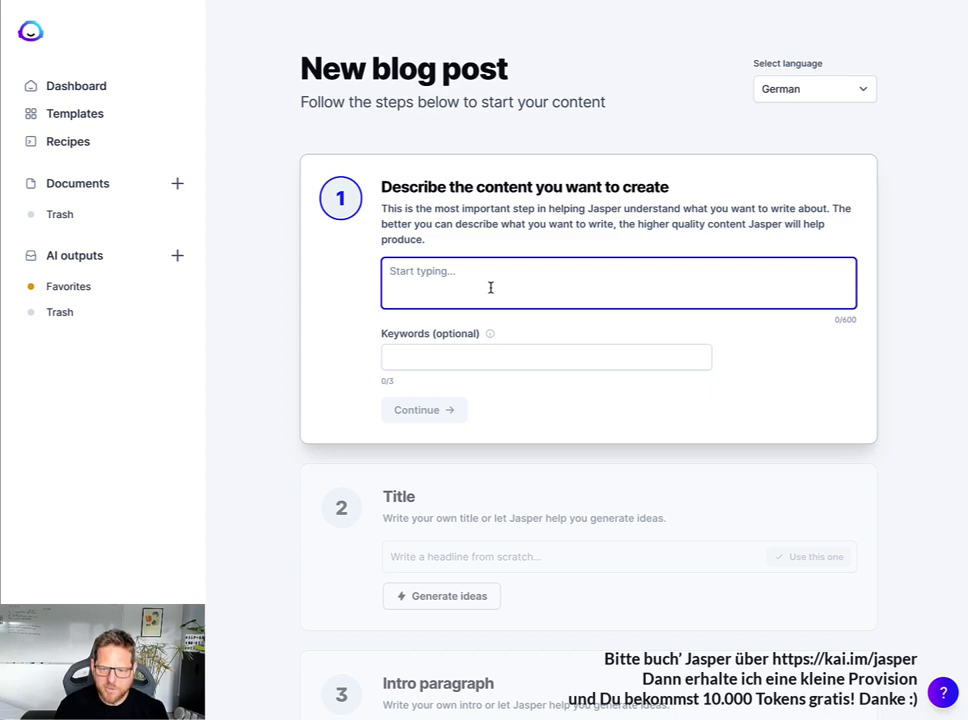
- Describe the post's content as "Schreiben Sie einen Blogartikel über die Auswahl des richtigen WooCommerce Hostings. Insbesondere mit Blick auf den Datenschutz in Deutschland."
type("Schreiben Sie einen Blogartikel ")
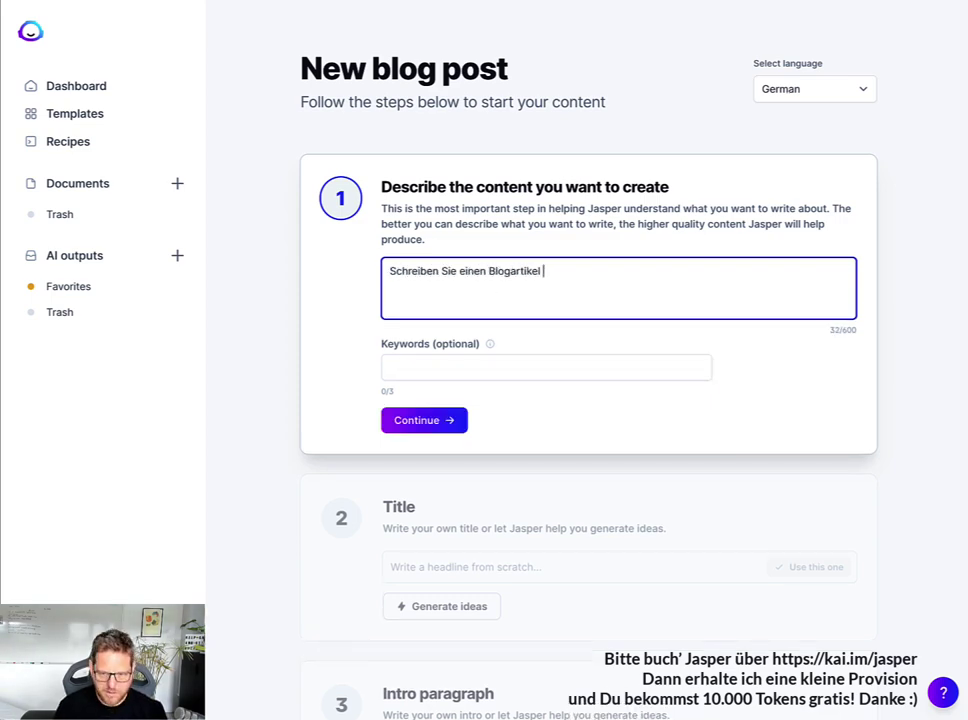
type("über die Auswahl des richtigen WooCommerce Hostings. Gehen Sie darauf ein, welche Anforderungen WooCommerce aber auch WordPress an ein Insbesondere mit Blick a")
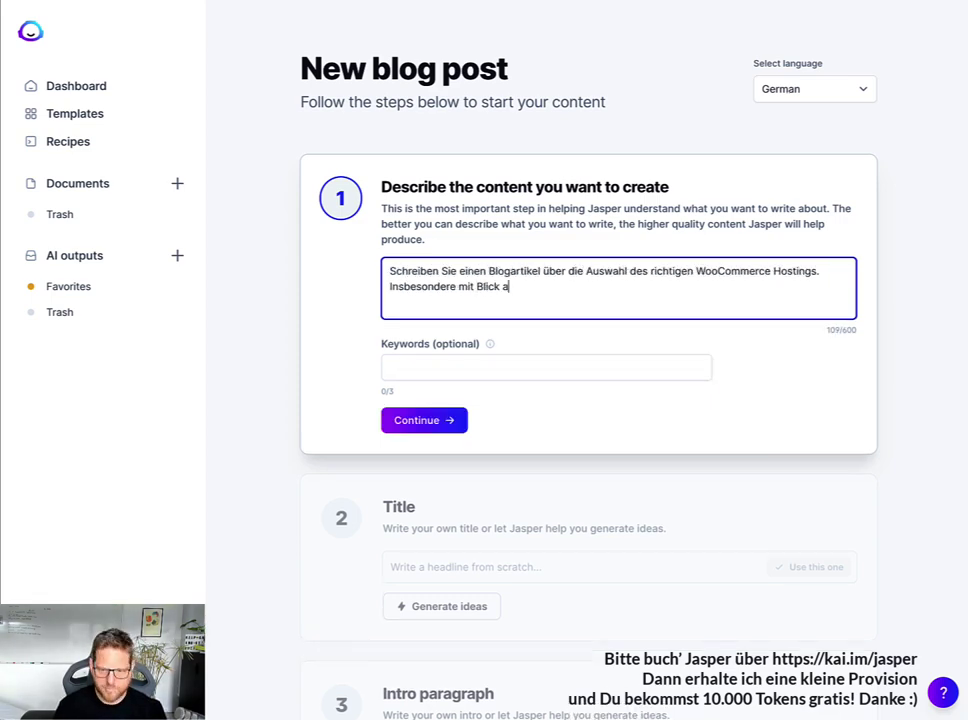
type("uf den Datenschutz in Deutschland.")
- Insert before "Insbesondere": "Gehen Sie darauf ein, welche Anforderungen WooCommerce aber auch WordPress an ein Webhosting stellt. Geben Sie Empfehlungen ab, worauf ein Hosting-Kunde achten sollte,"
left_click(389, 286)
type("Gehen Sie darauf ein, welche Anforderungen WooCommerce aber auch WordPress an ein")
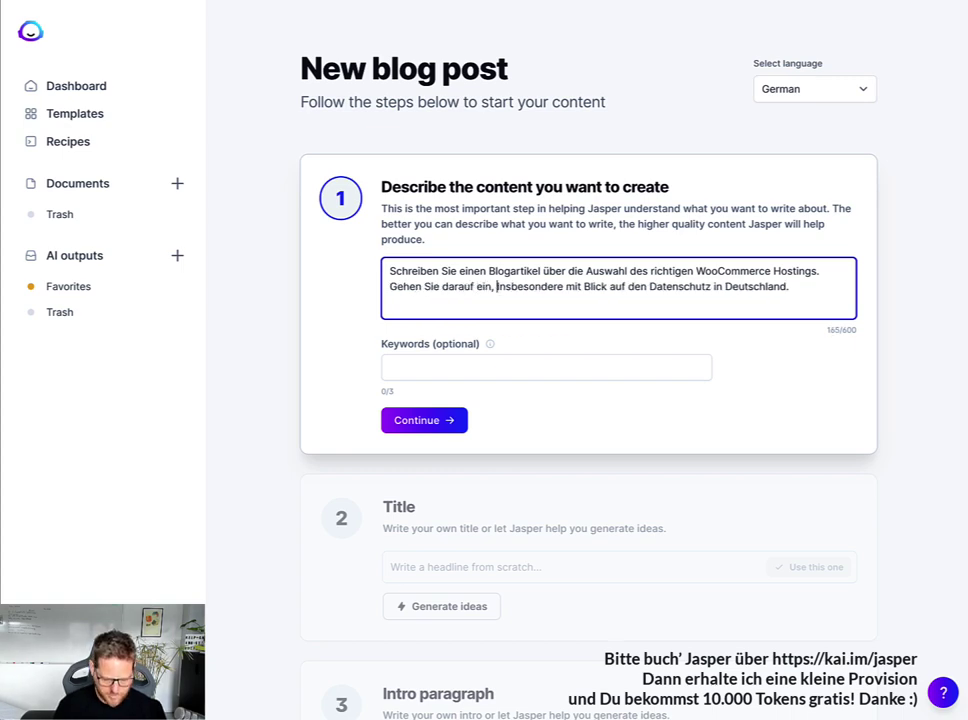
type(" Webhosting stellt. Geben Sie Empfehlungen ab, worauf ein Hosting-Kunde achten sollte,")
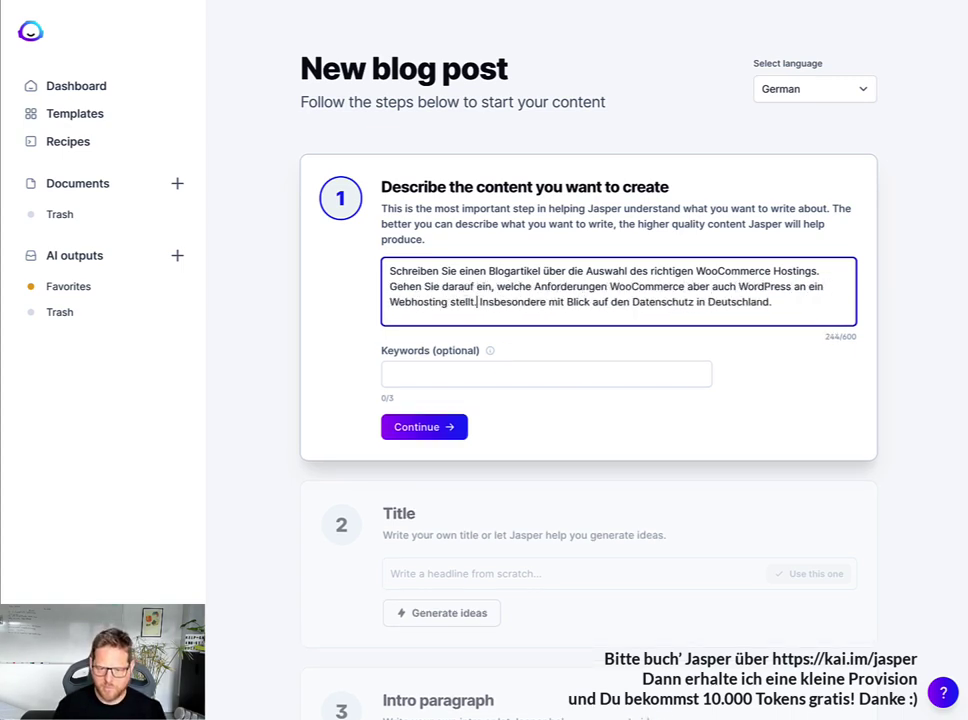
- Continue the description's sentence with lowercase "insbesondere" and add "und die TTDSG, DSGVO bzw. GDPR" after "Deutschland"
key("Delete")
left_click(678, 317)
type("und die TTDSG, DSGVO bzw. GDPR")
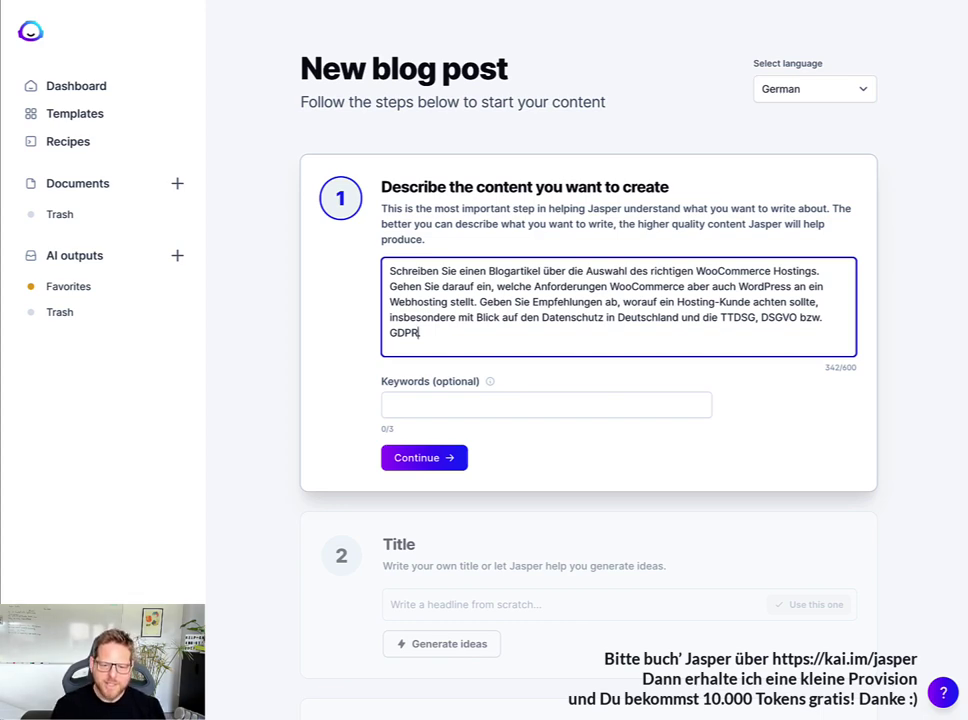
- Add the keywords "woocommerce", "hosting" and "wordpress" to the content description and continue to the title stage
left_click(499, 401)
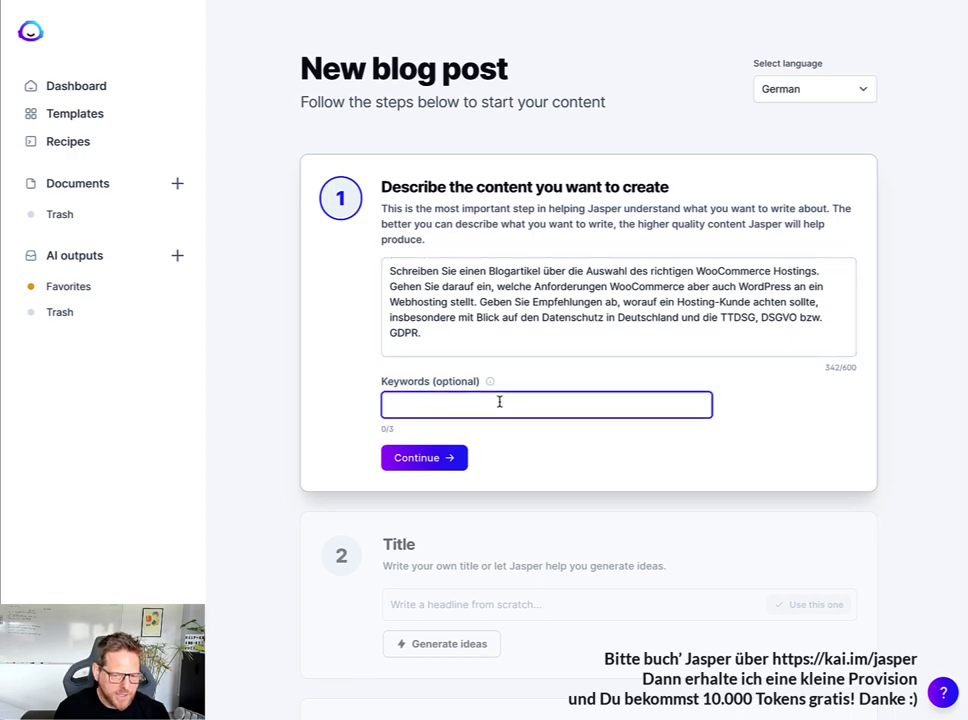
type("w")
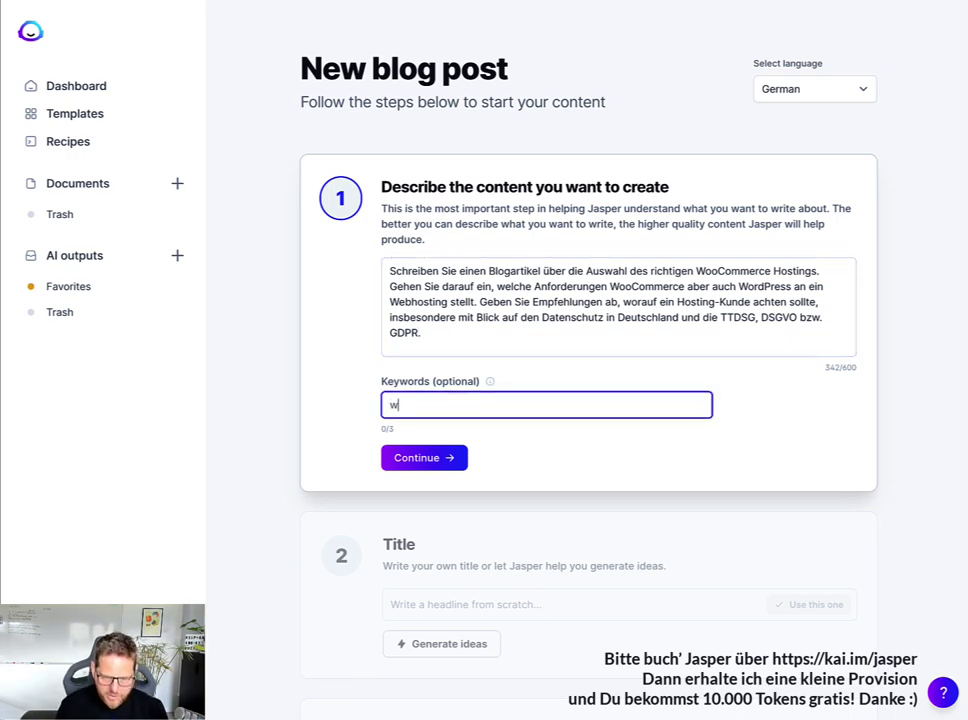
type("oocommerce")
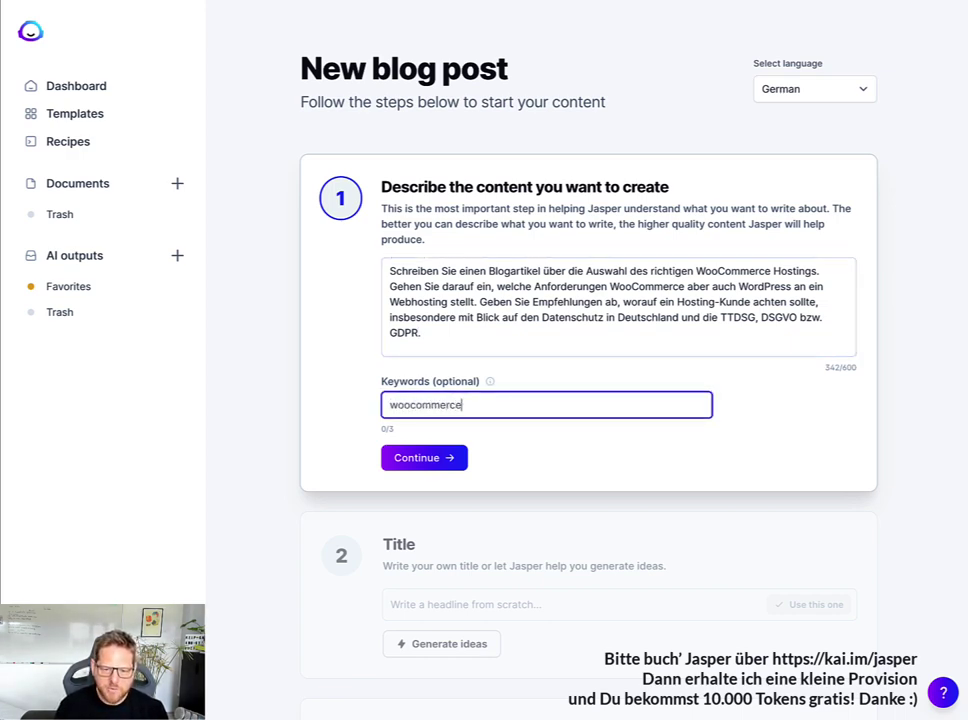
key("Return")
type("hosting")
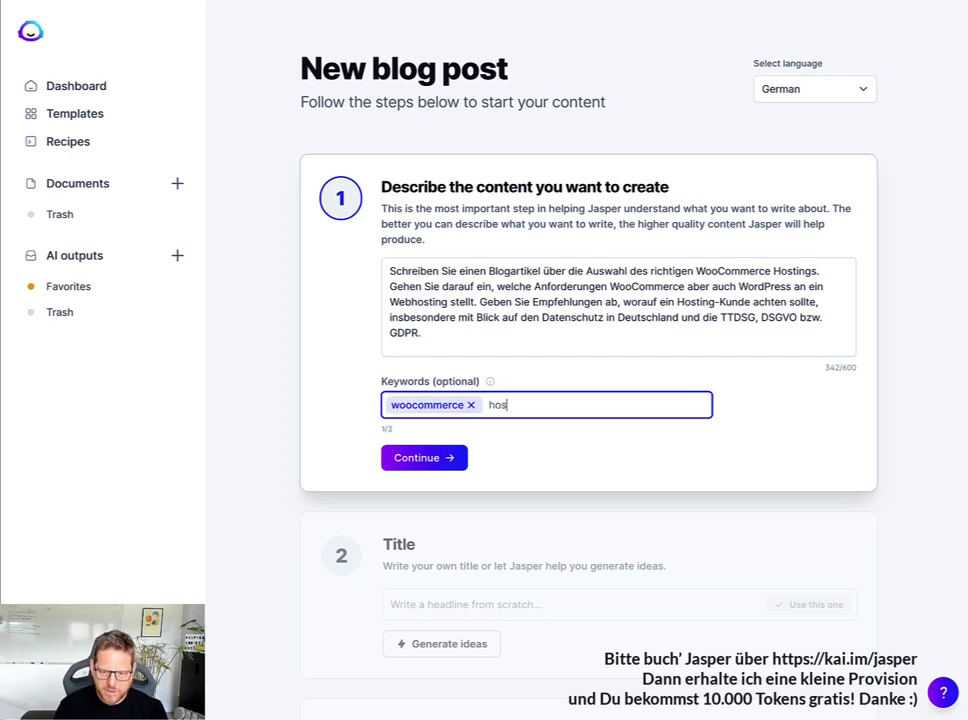
key("Return")
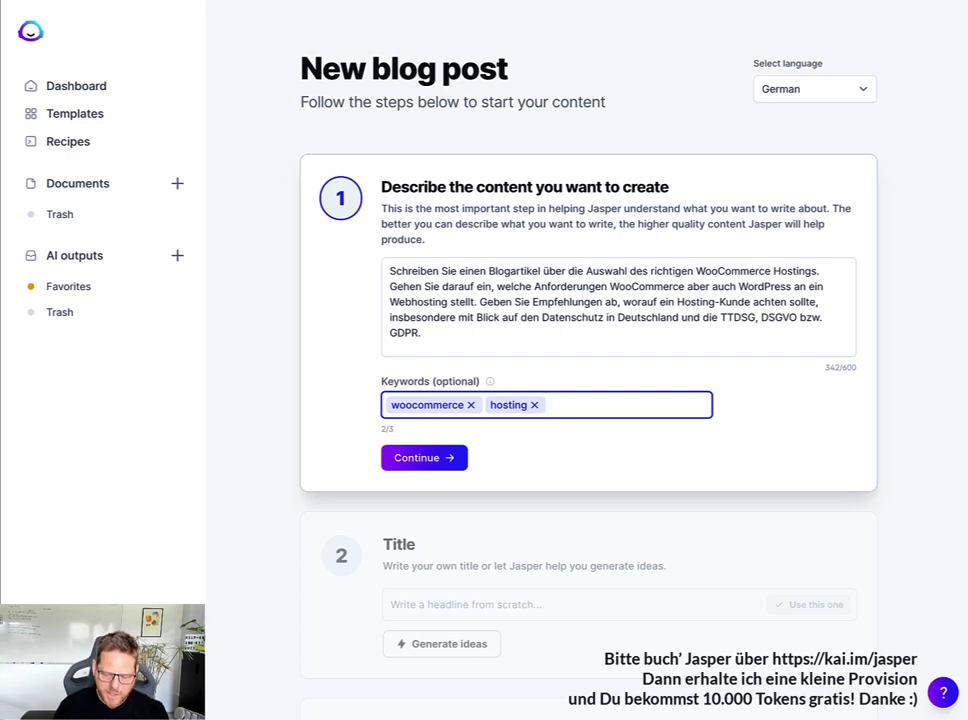
type("wordpress")
key("Return")
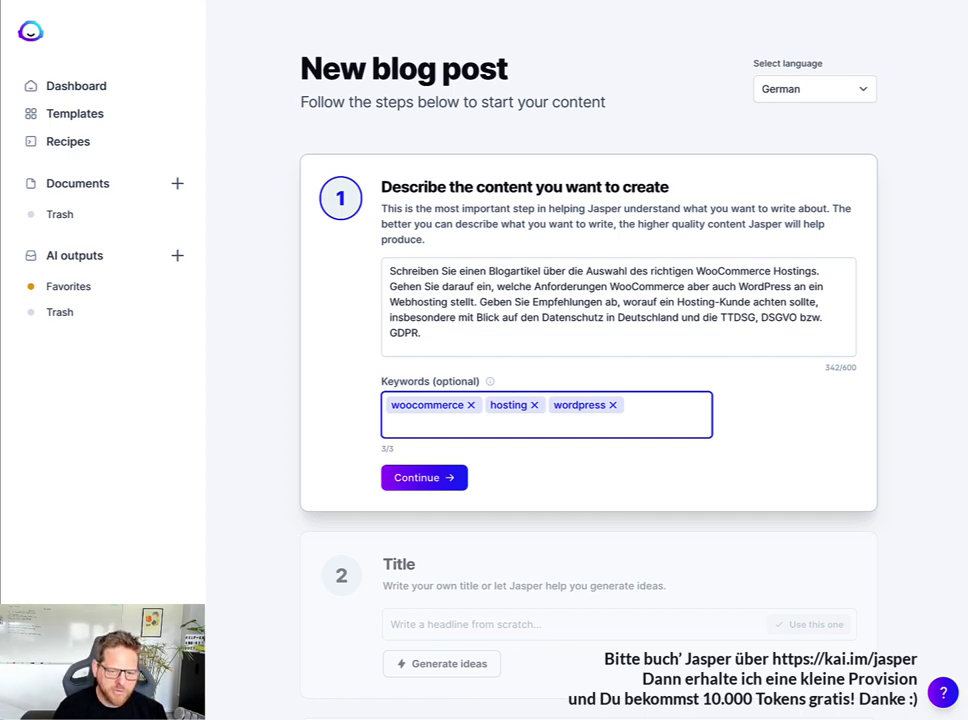
left_click(459, 484)
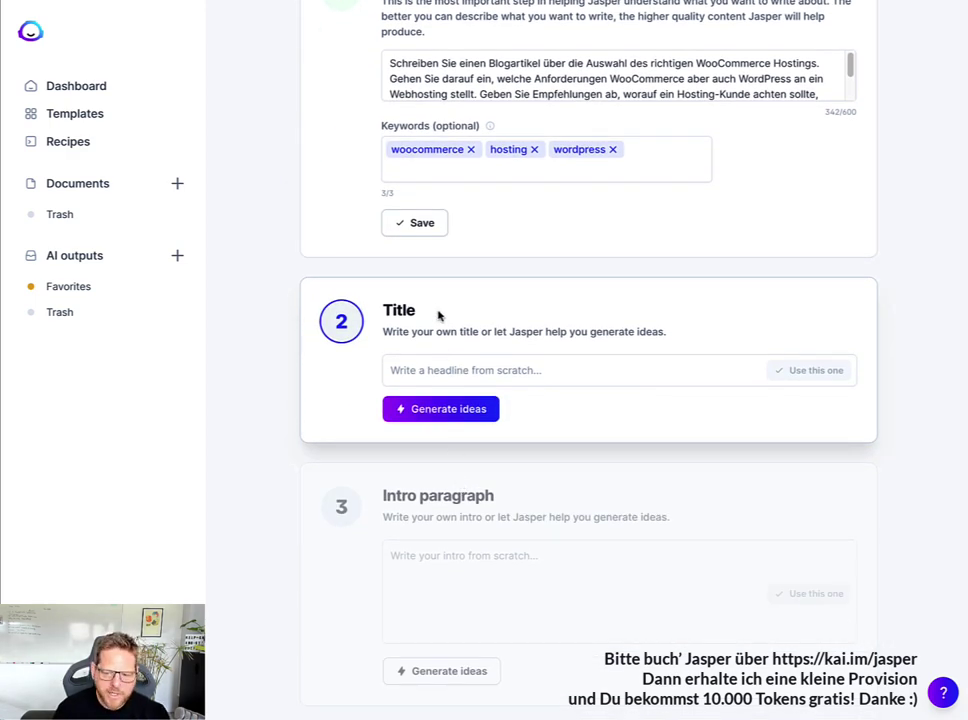
- Generate title ideas for the post and read the first two suggestions in full
left_click(447, 410)
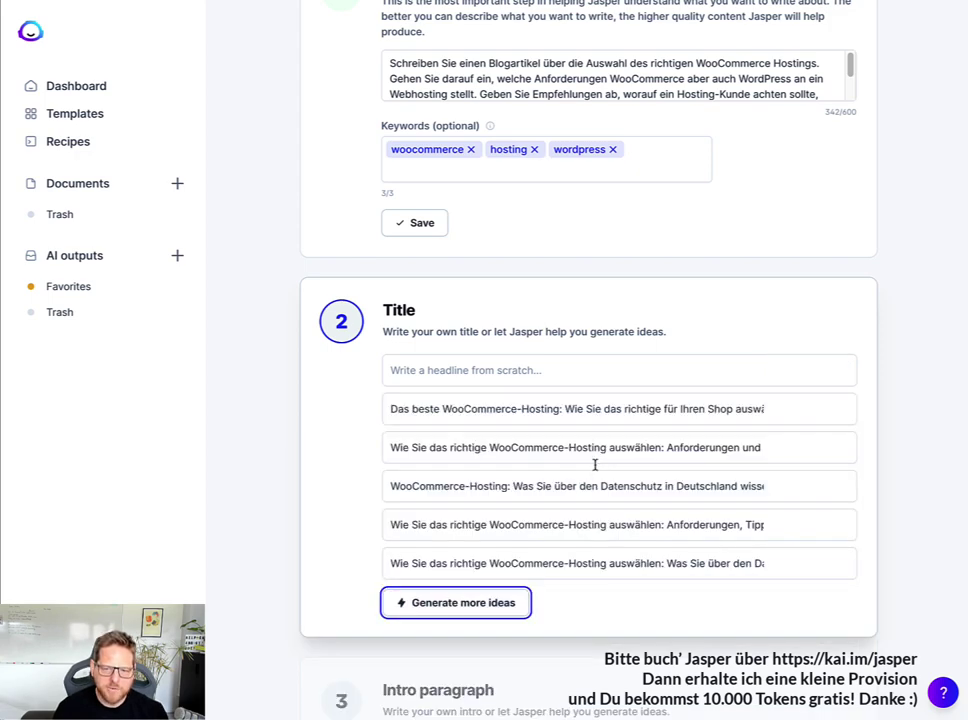
scroll(595, 465, "down", 3)
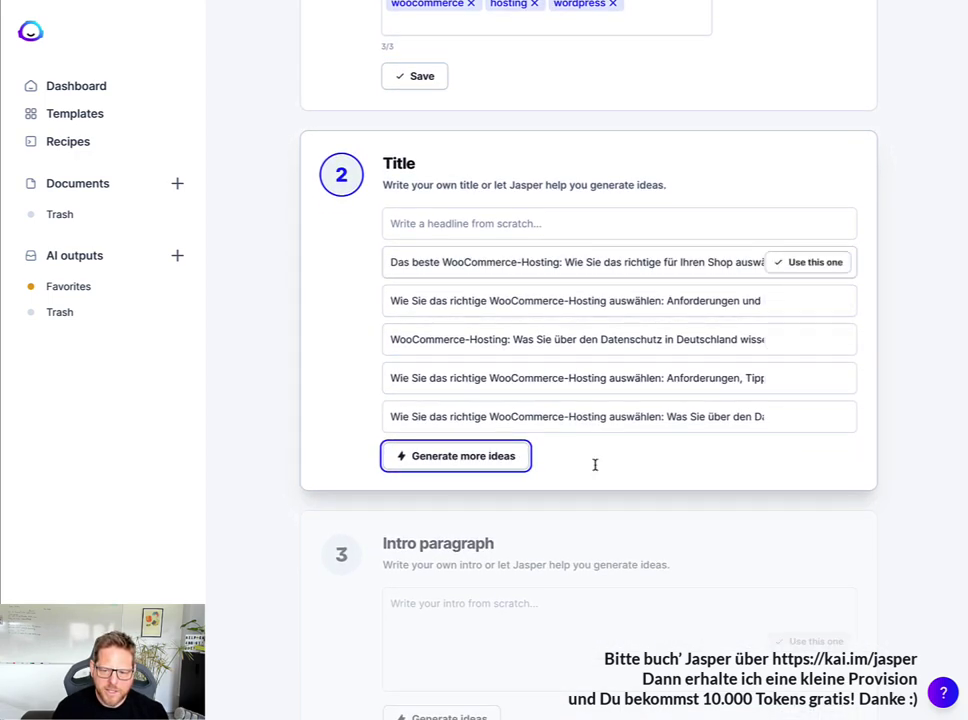
left_click_drag(587, 262, 782, 265)
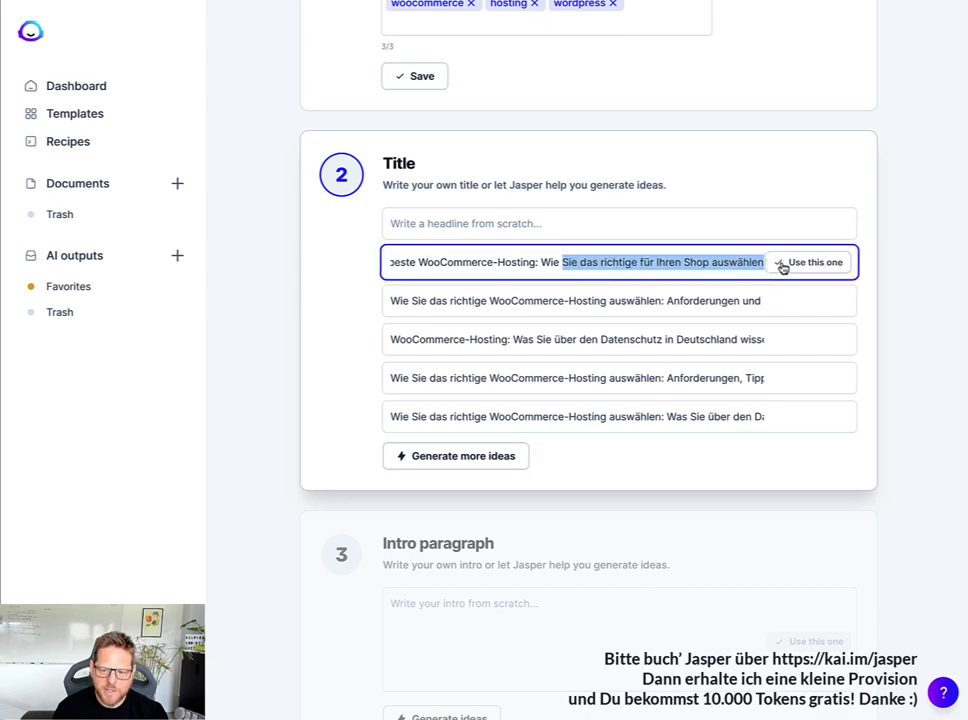
left_click(463, 307)
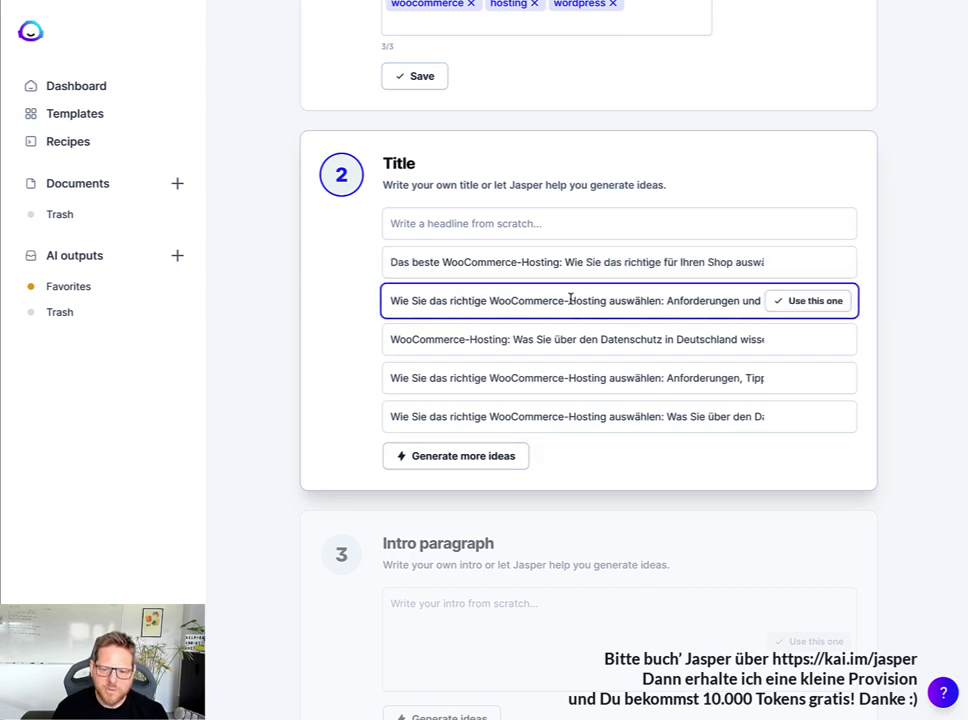
left_click_drag(570, 299, 795, 305)
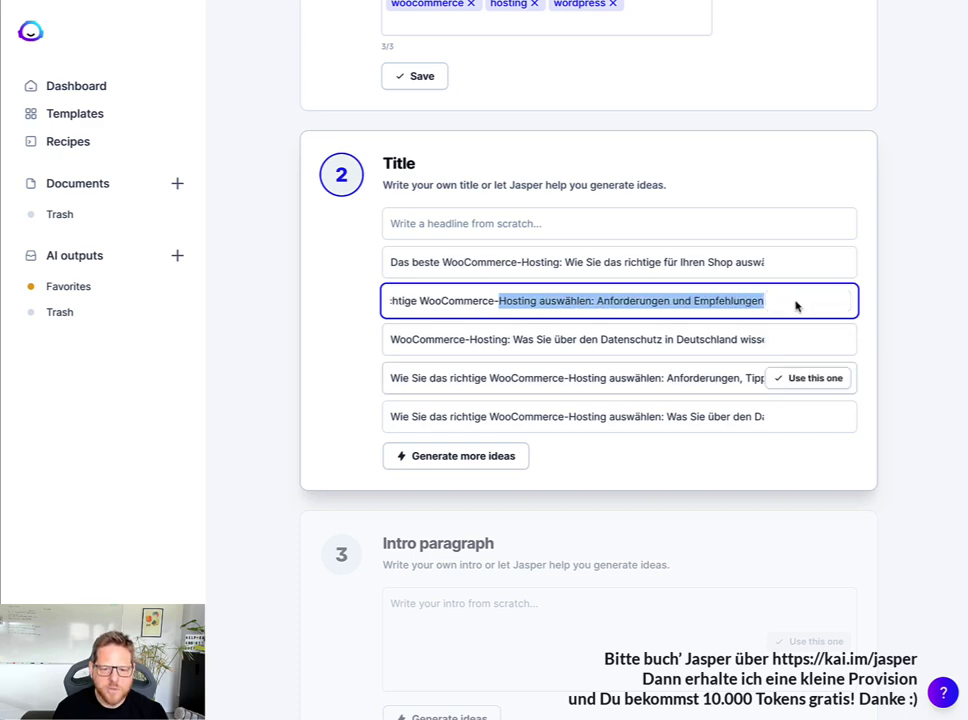
- Copy the suggested title "WooCommerce-Hosting: Was Sie über den Datenschutz in Deutschland wissen müssen" into a text editor, add two line breaks, and return to Jasper
left_click_drag(524, 341, 791, 342)
key("ctrl+a")
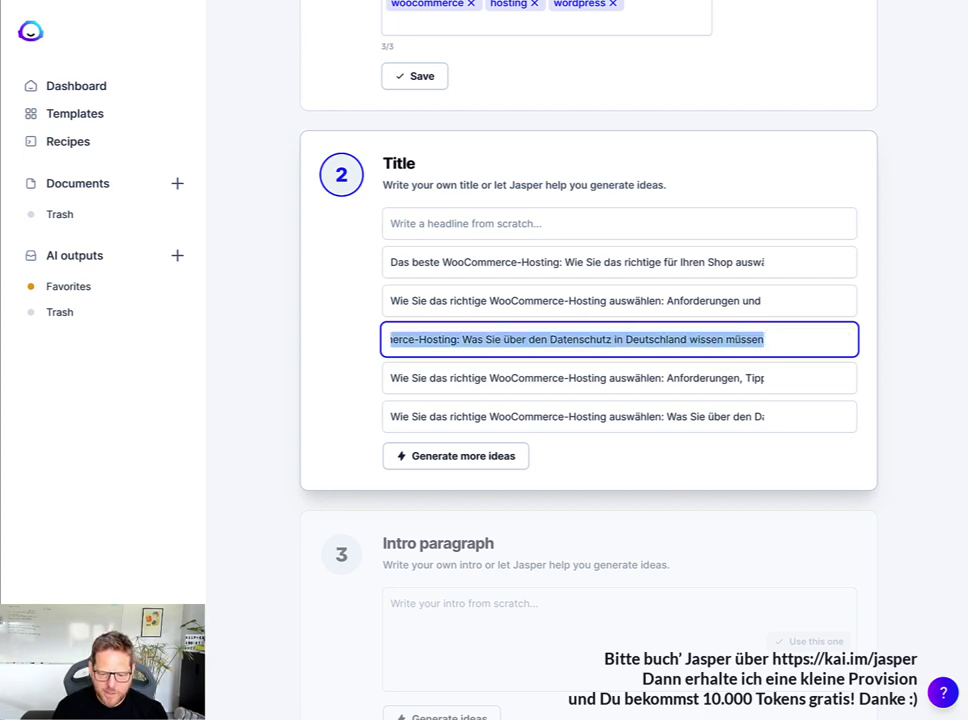
left_click(460, 713)
type("WooCommerce-Hosting: Was Sie über den Datenschutz in Deutschland wissen müssen")
left_click_drag(462, 257, 624, 305)
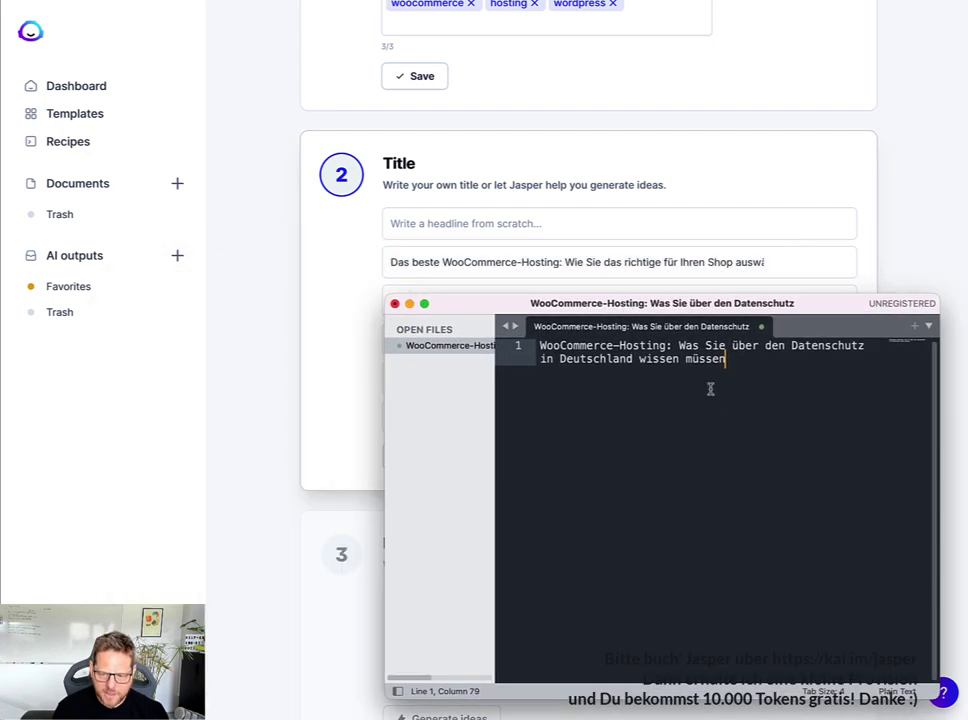
key("Return")
key("Return")
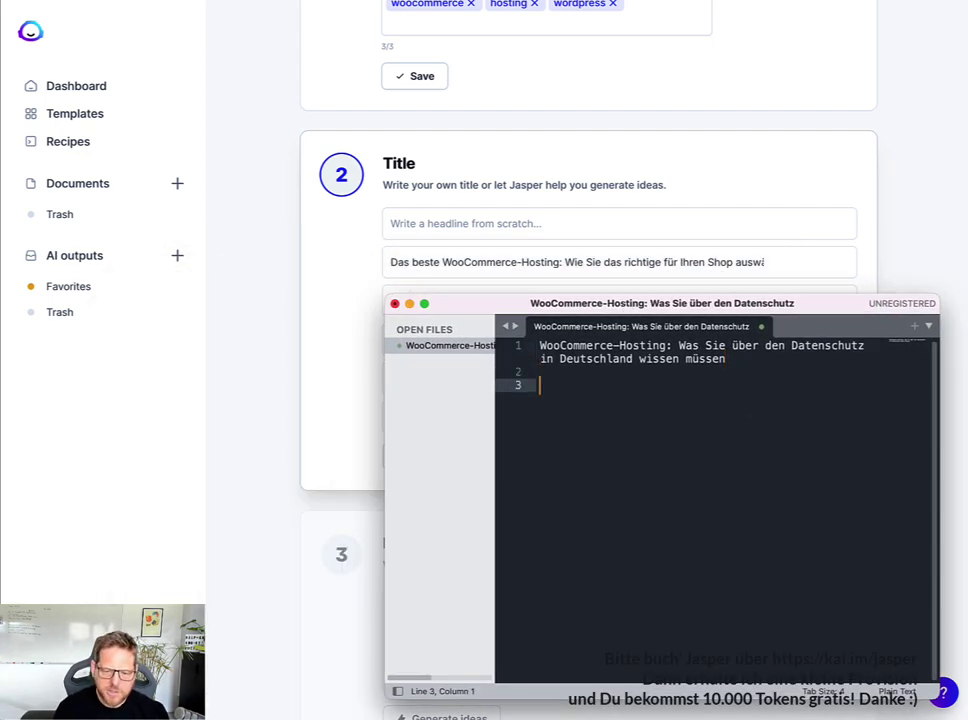
left_click(335, 347)
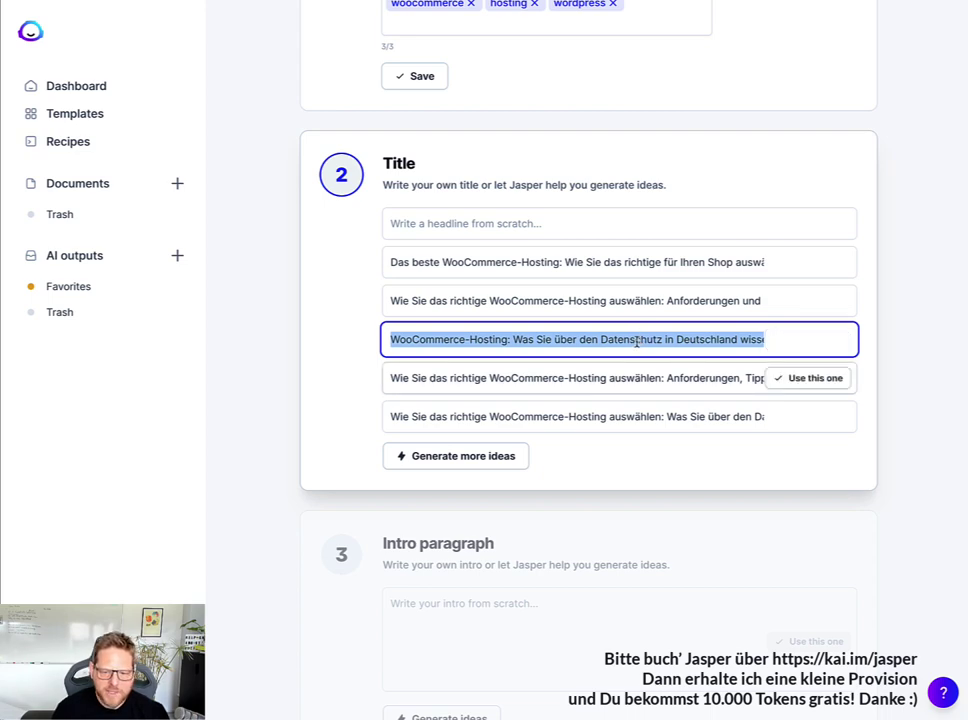
- Use the suggested title "Wie Sie das richtige WooCommerce-Hosting auswählen: Anforderungen, Tipps und Empfehlungen" for the post
left_click_drag(588, 378, 788, 384)
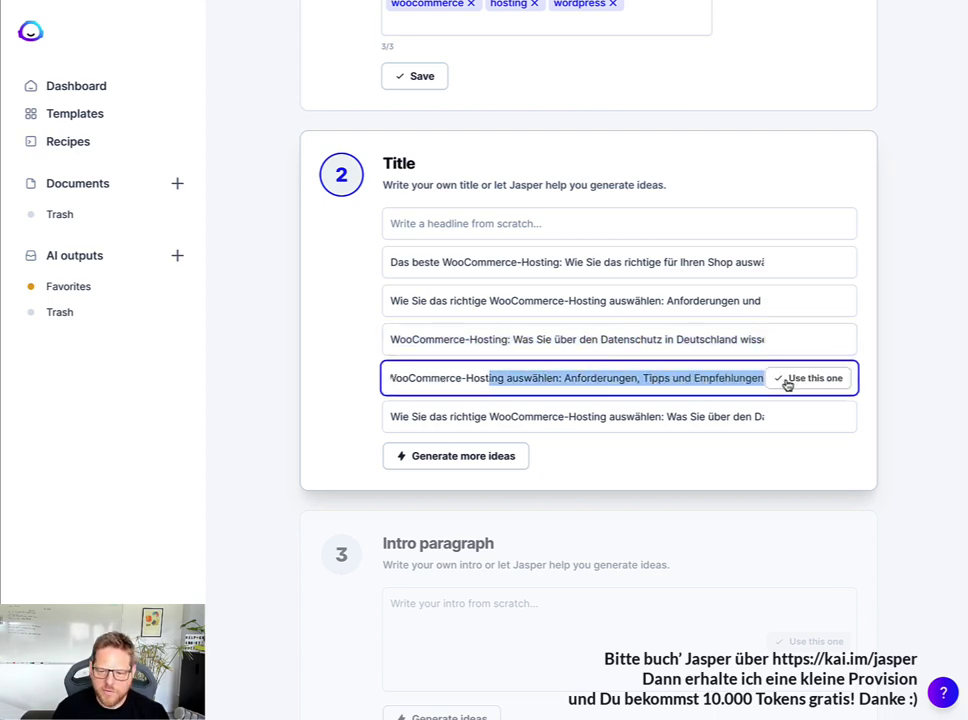
triple_click(736, 378)
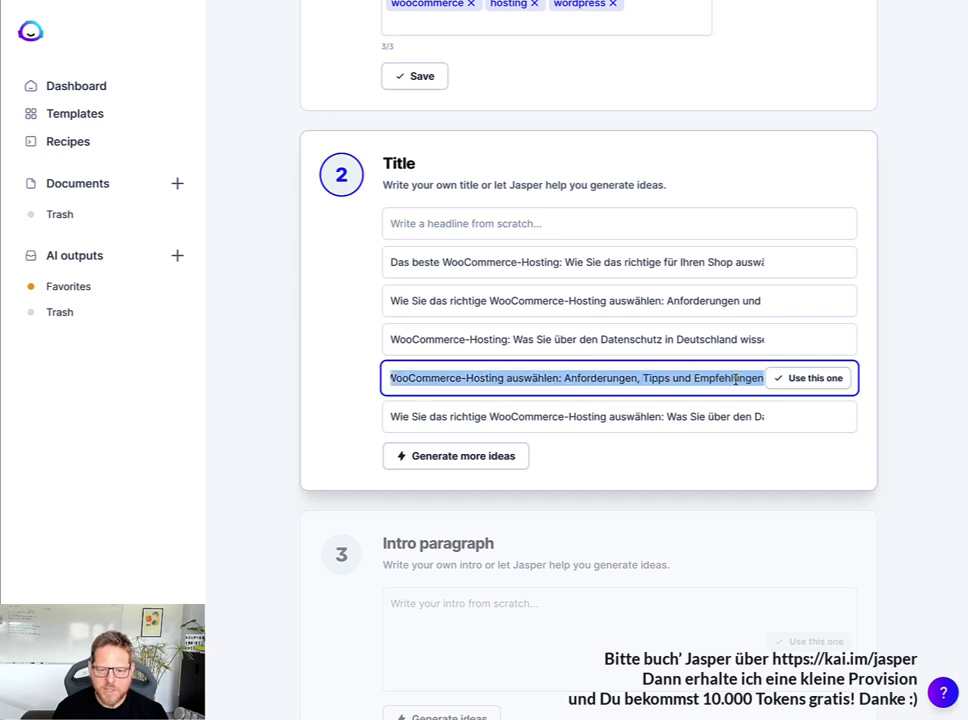
left_click(812, 379)
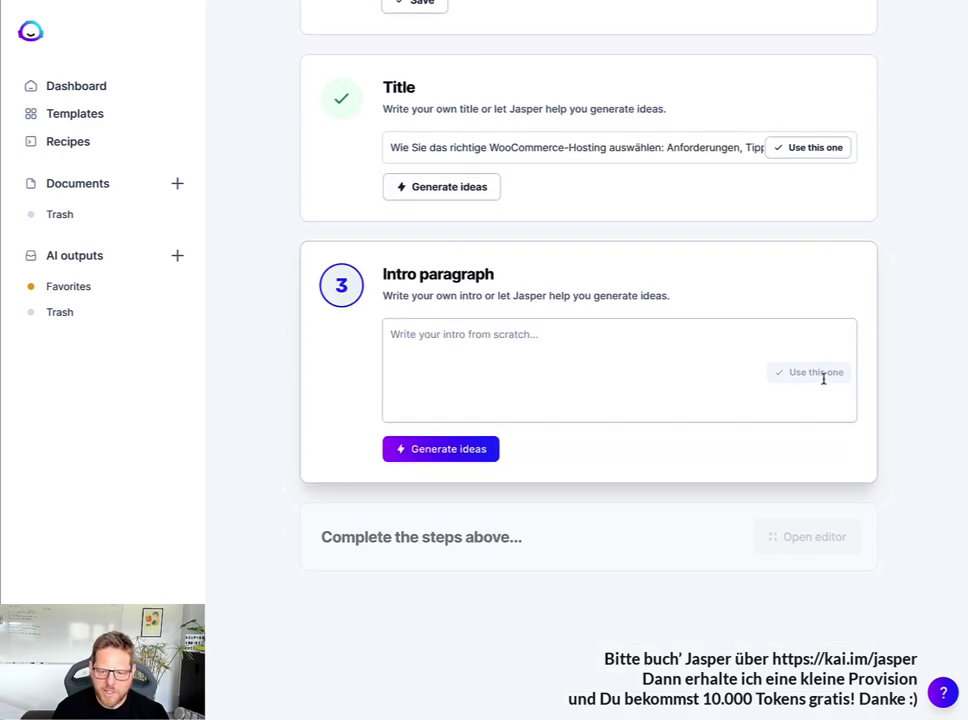
- Generate ideas for the post's intro paragraph
left_click(495, 365)
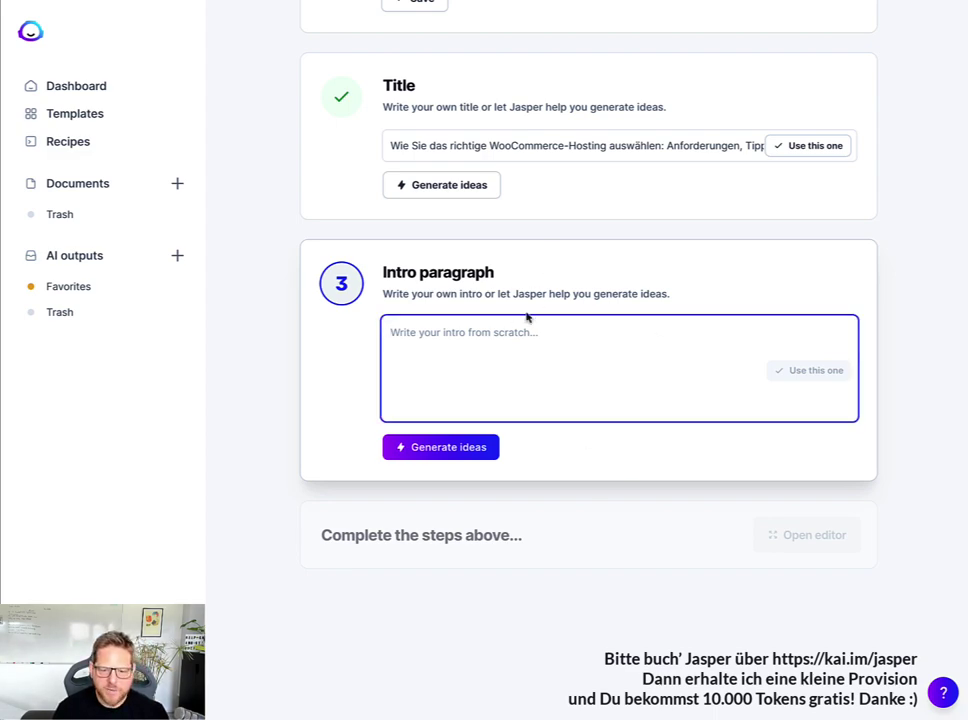
key("Tab")
key("Return")
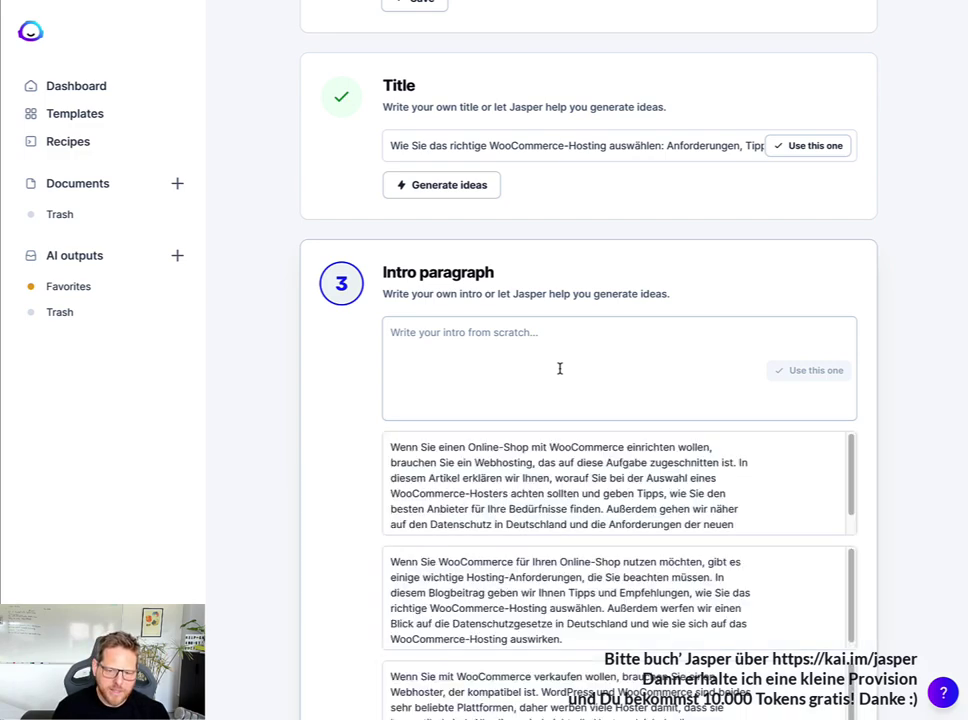
- Read the first suggested intro paragraph to its end, checking its form of address and GDPR wording against the chosen title
scroll(402, 395, "down", 2)
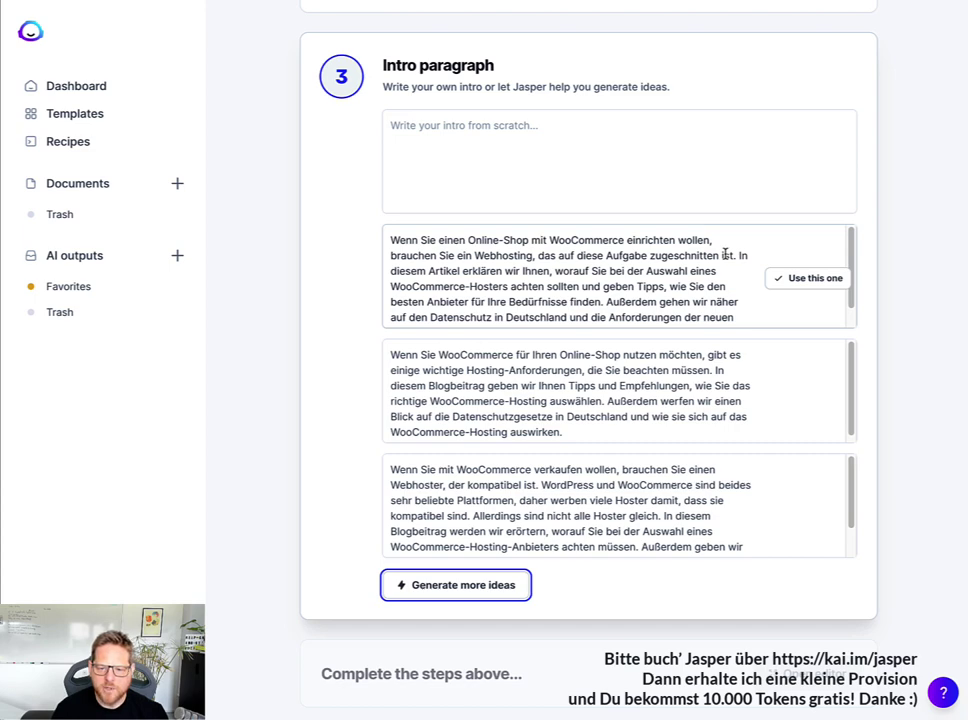
left_click(525, 270)
double_click(530, 270)
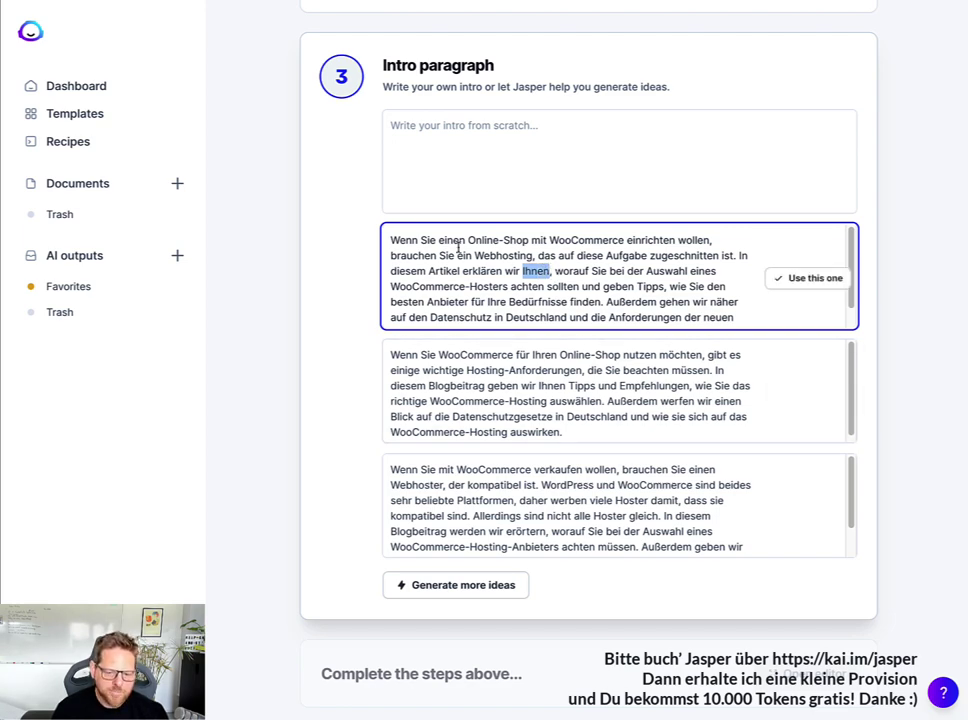
scroll(337, 333, "up", 1)
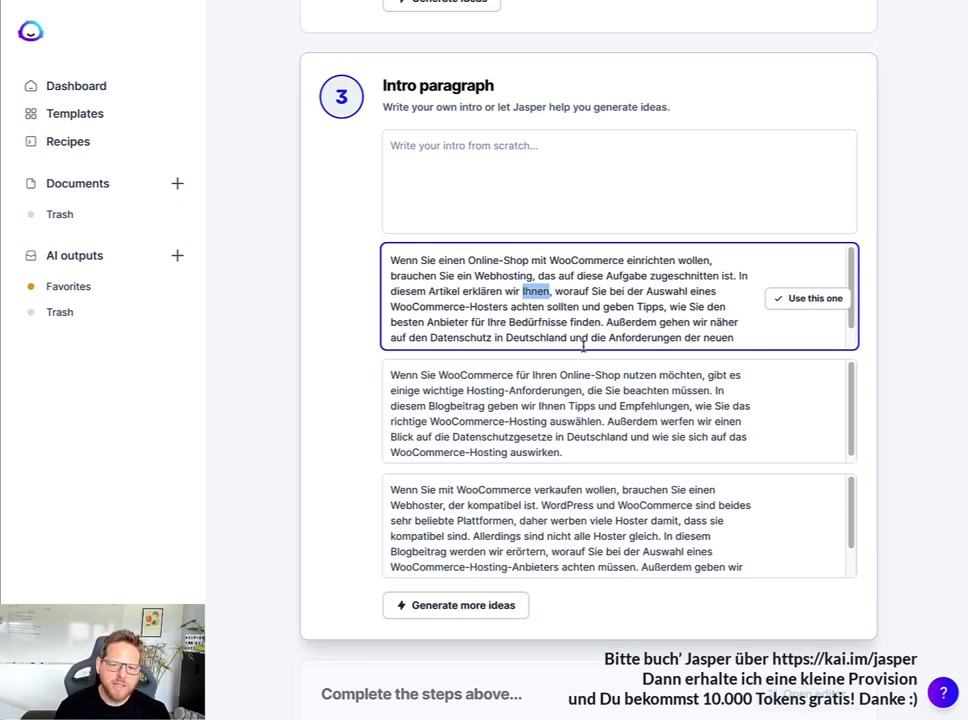
scroll(583, 346, "up", 4)
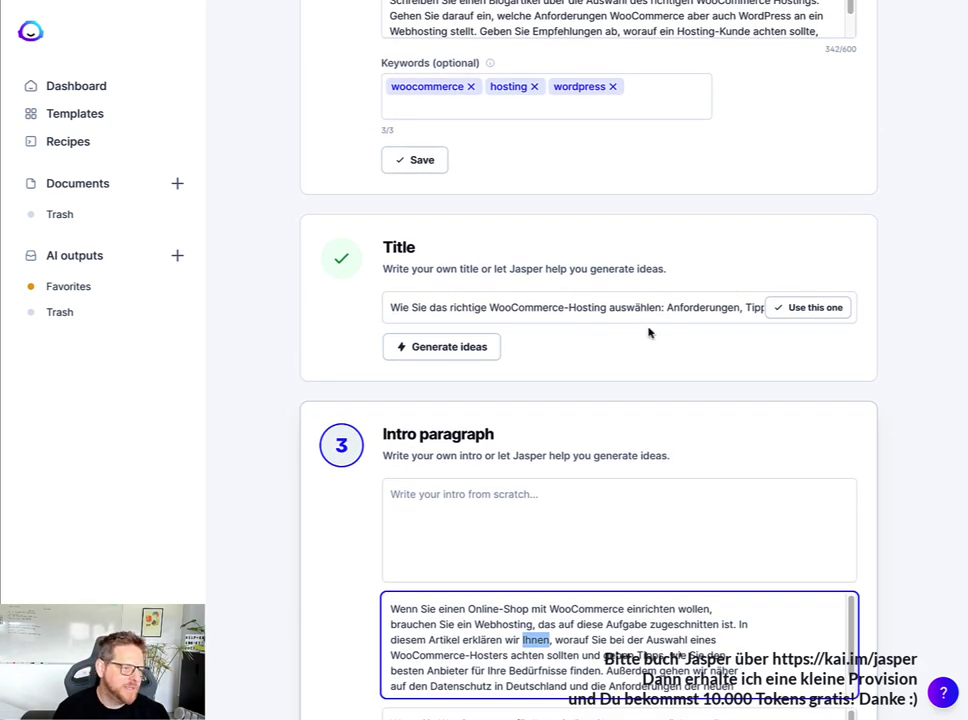
scroll(648, 333, "down", 1)
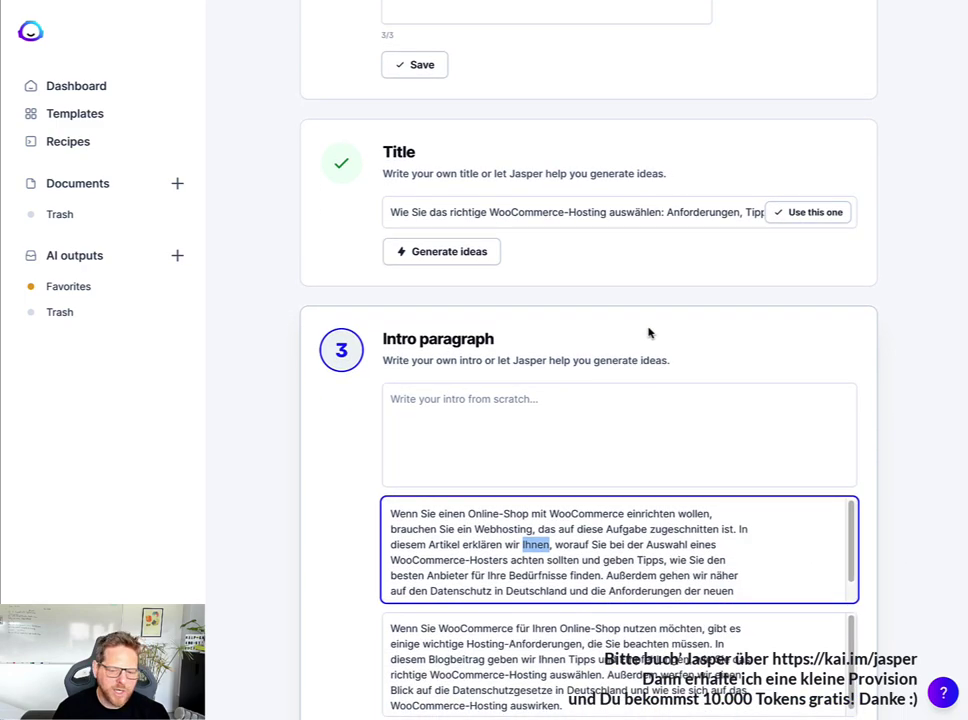
scroll(648, 333, "down", 2)
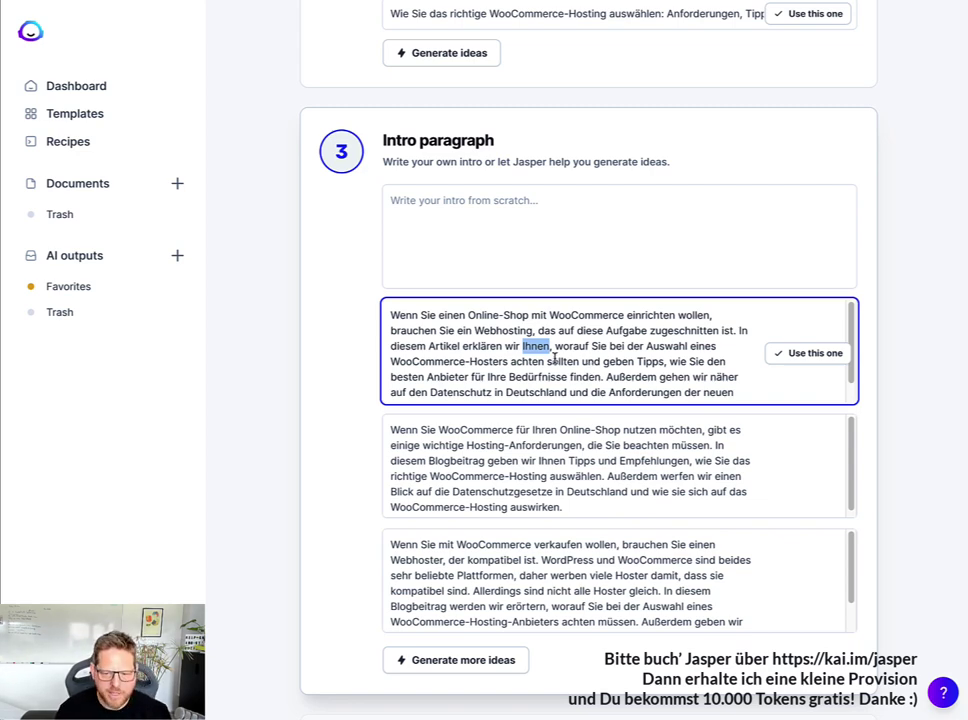
scroll(554, 357, "down", 1)
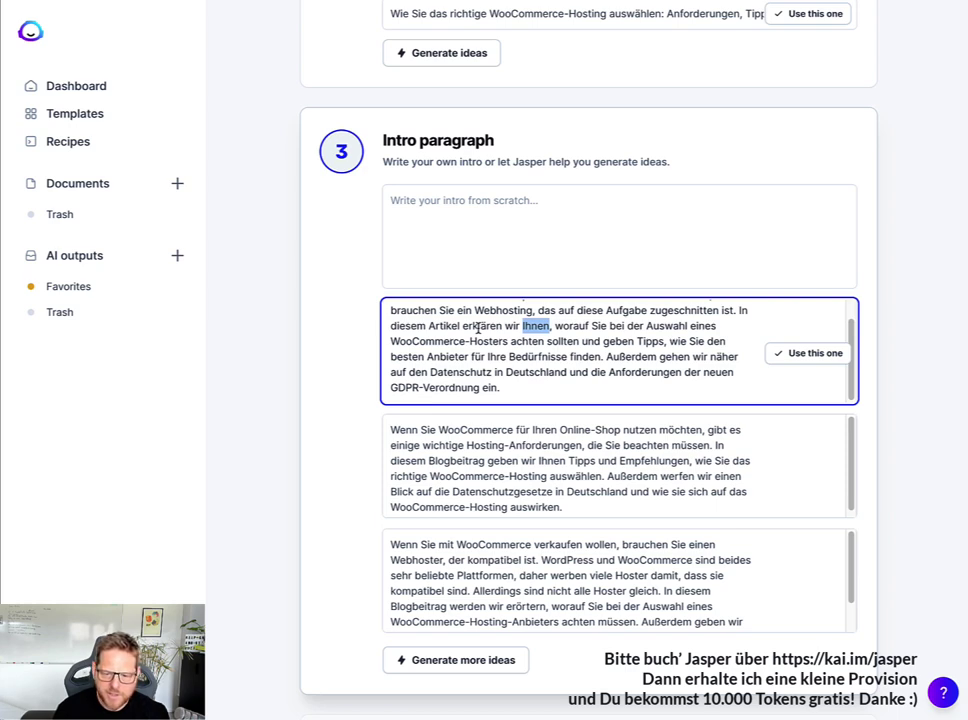
left_click(503, 388)
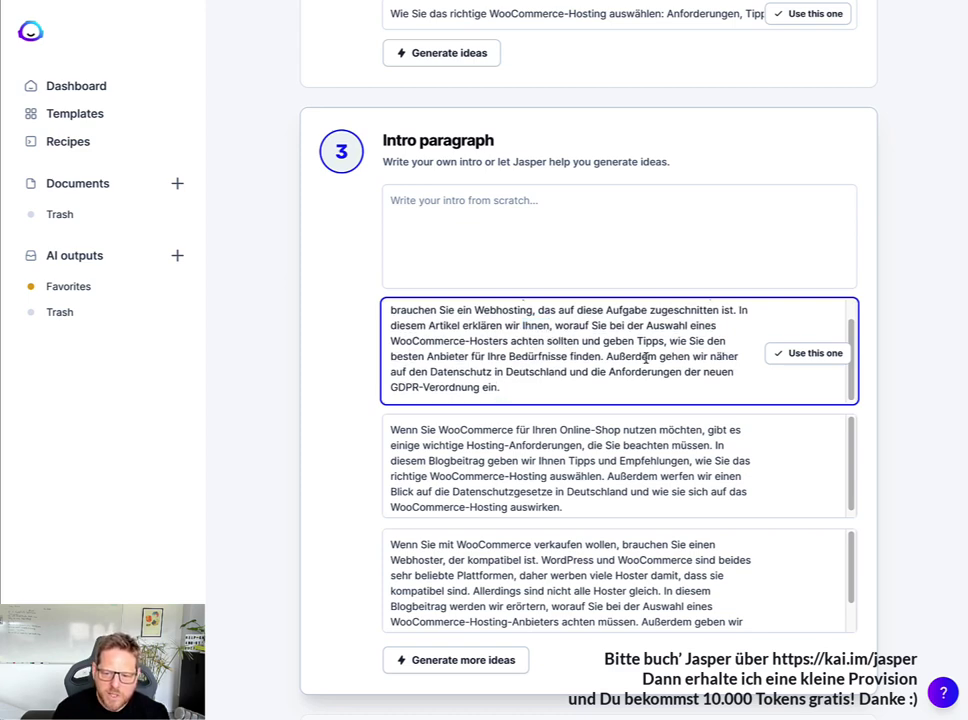
double_click(712, 372)
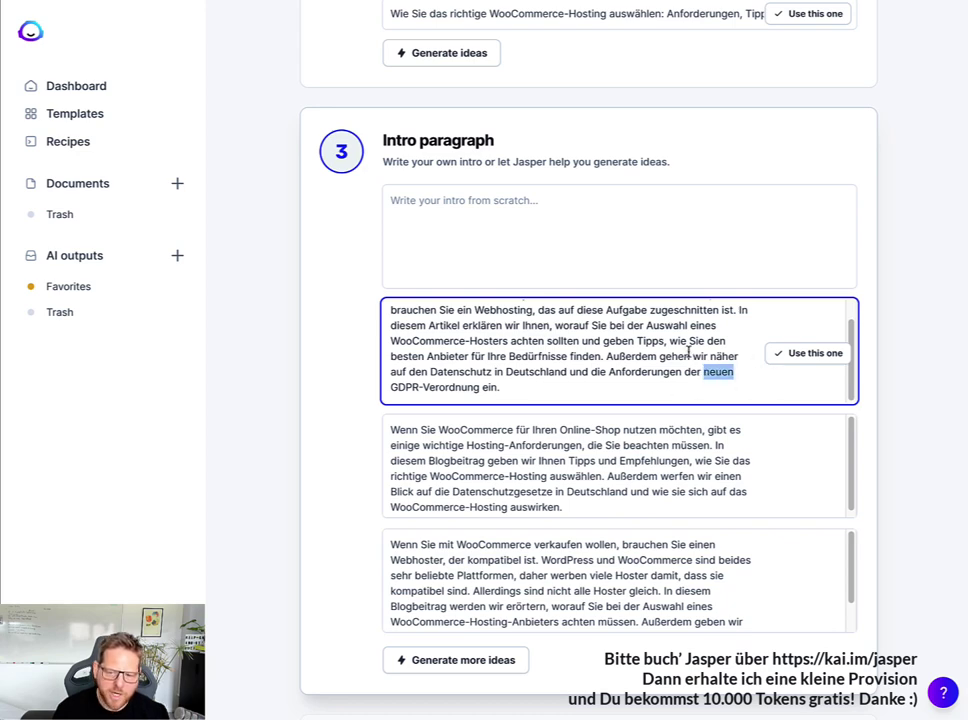
- Read the second and third suggested intro paragraphs in full and compare them with the first one
left_click(483, 434)
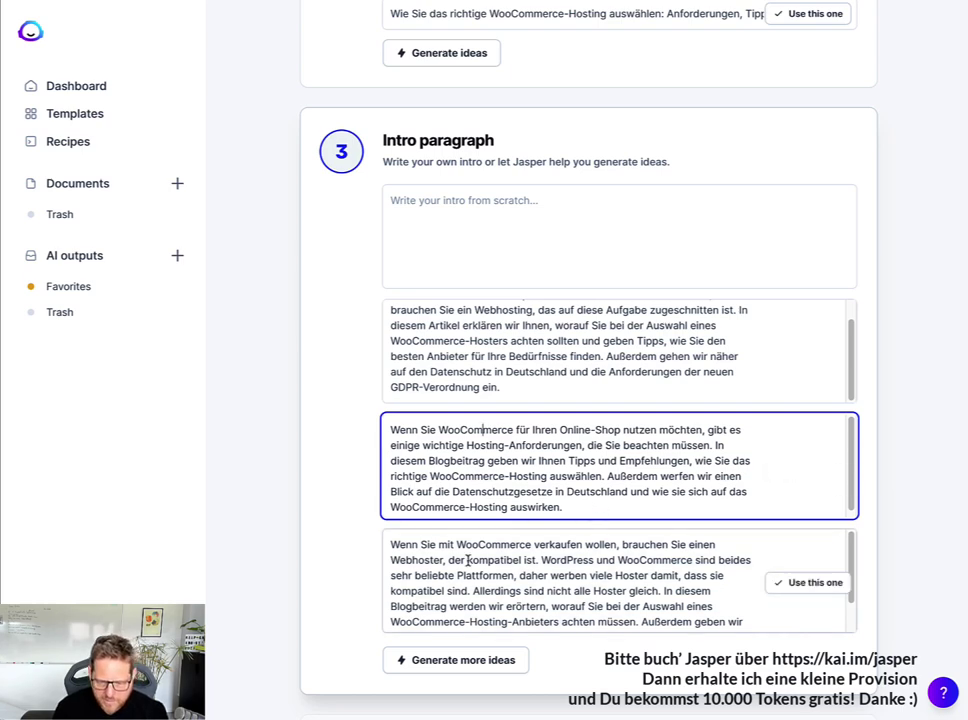
scroll(467, 560, "down", 1)
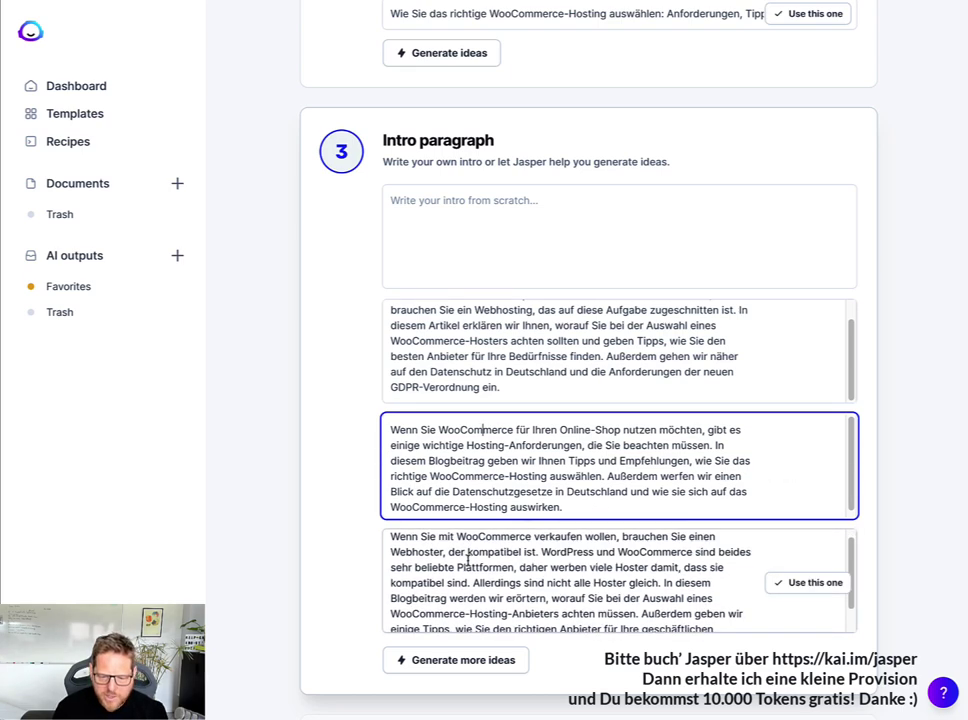
scroll(650, 575, "down", 1)
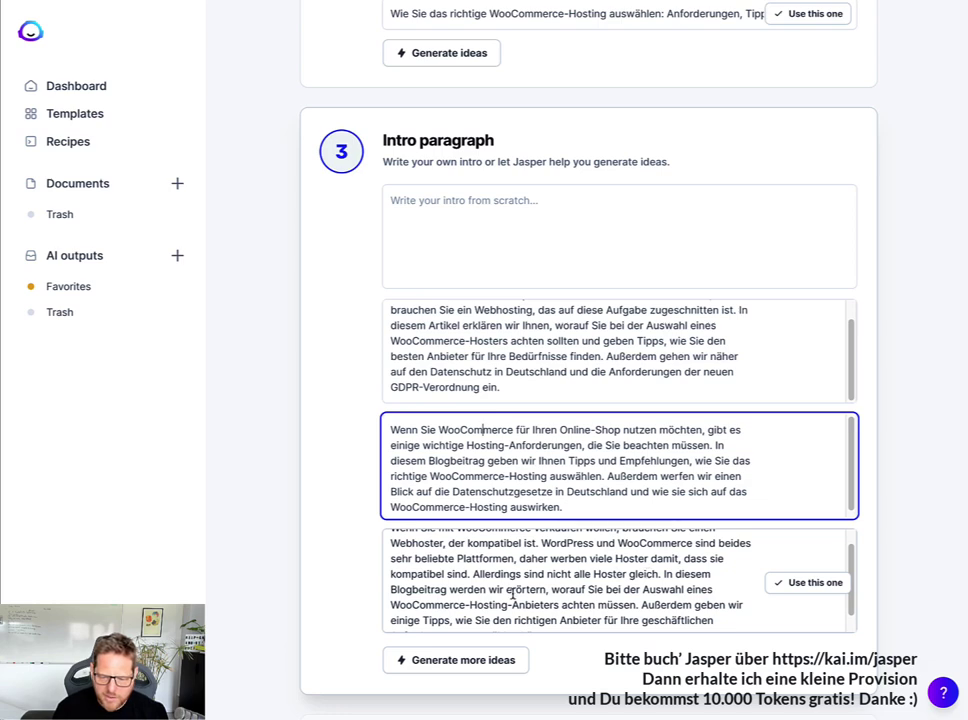
scroll(513, 593, "down", 2)
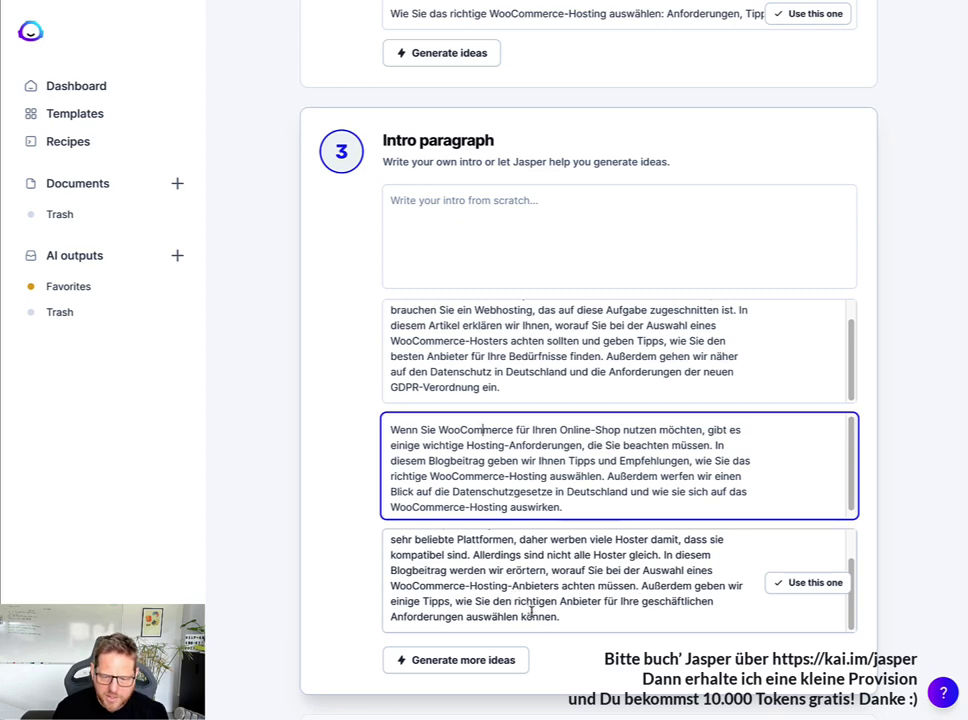
left_click(474, 337)
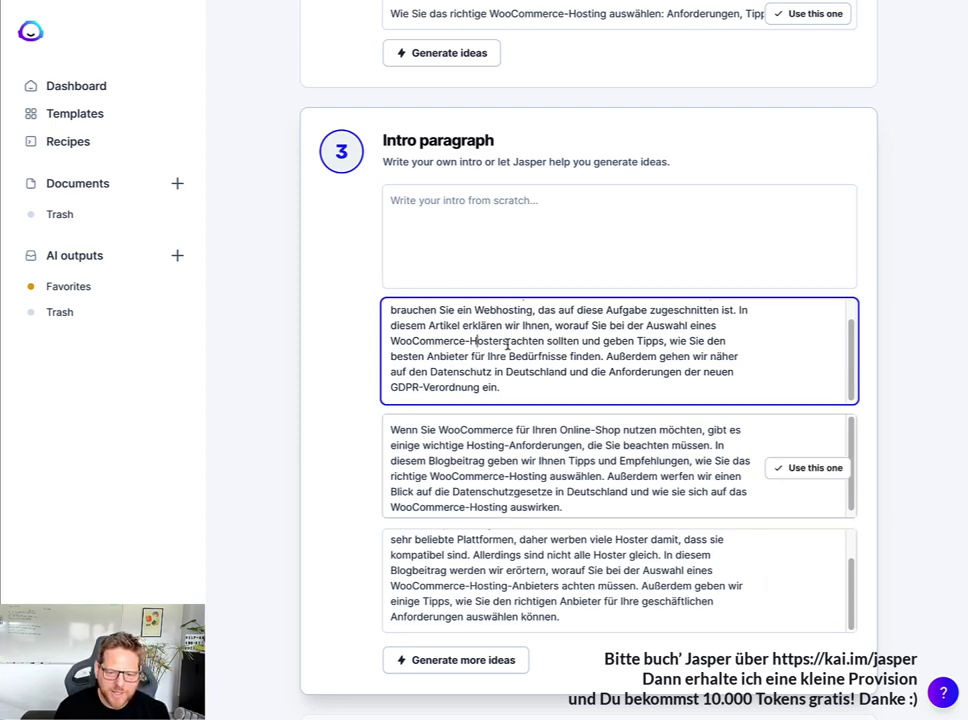
- Select the whole first suggested intro for copying and open the document with the third suggestion as the post's intro paragraph
key("ctrl+a")
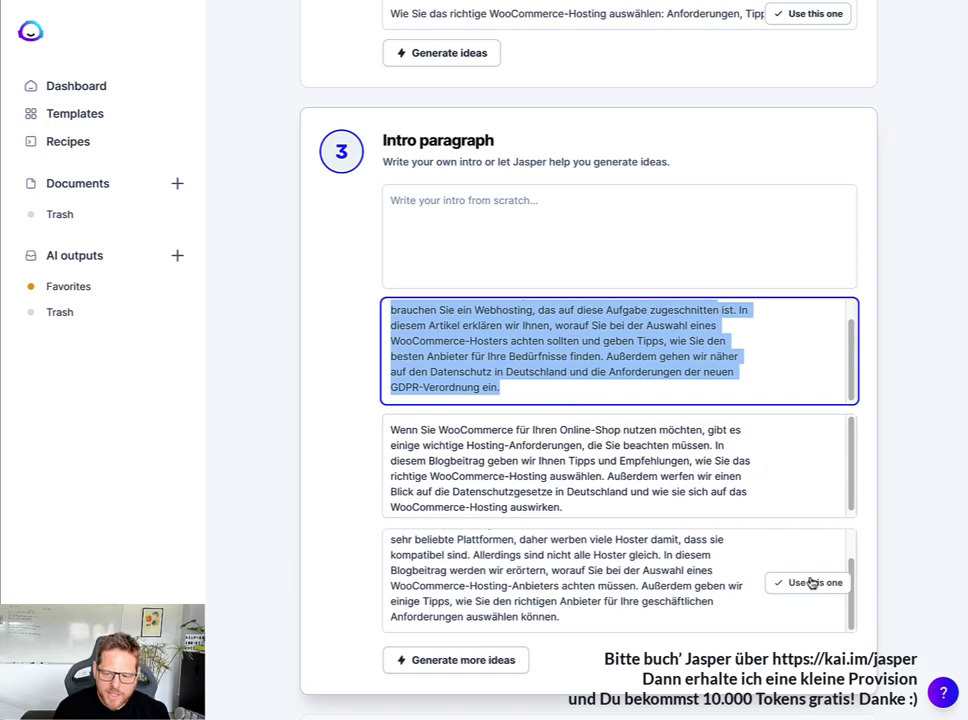
left_click(808, 582)
left_click(800, 434)
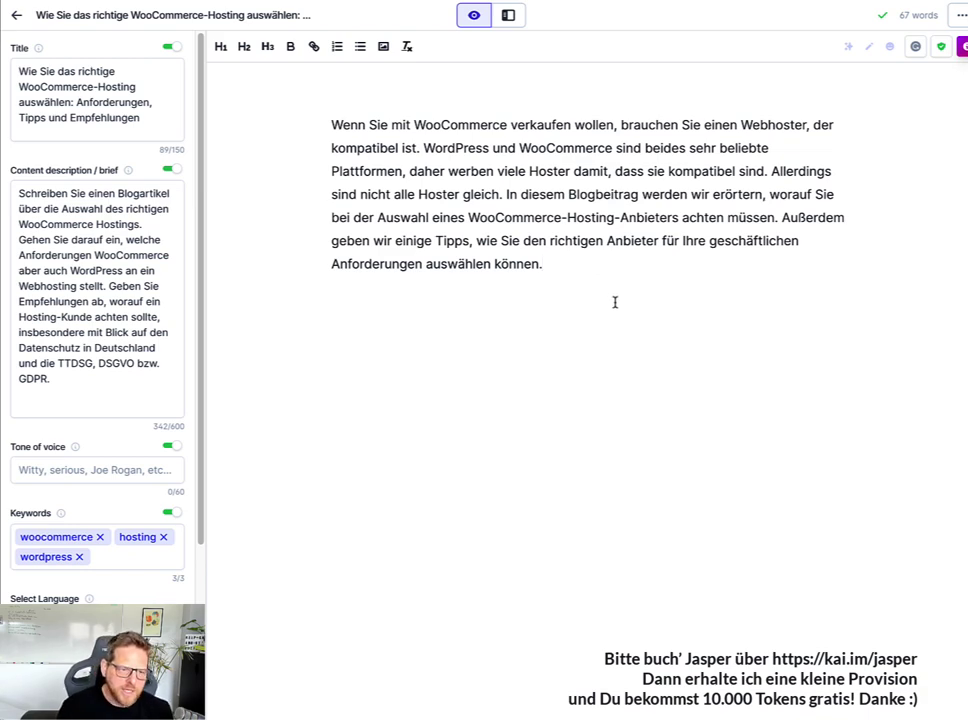
- Check the title, content description and keywords that were carried over into the document's settings
left_click_drag(42, 71, 54, 97)
left_click(71, 117)
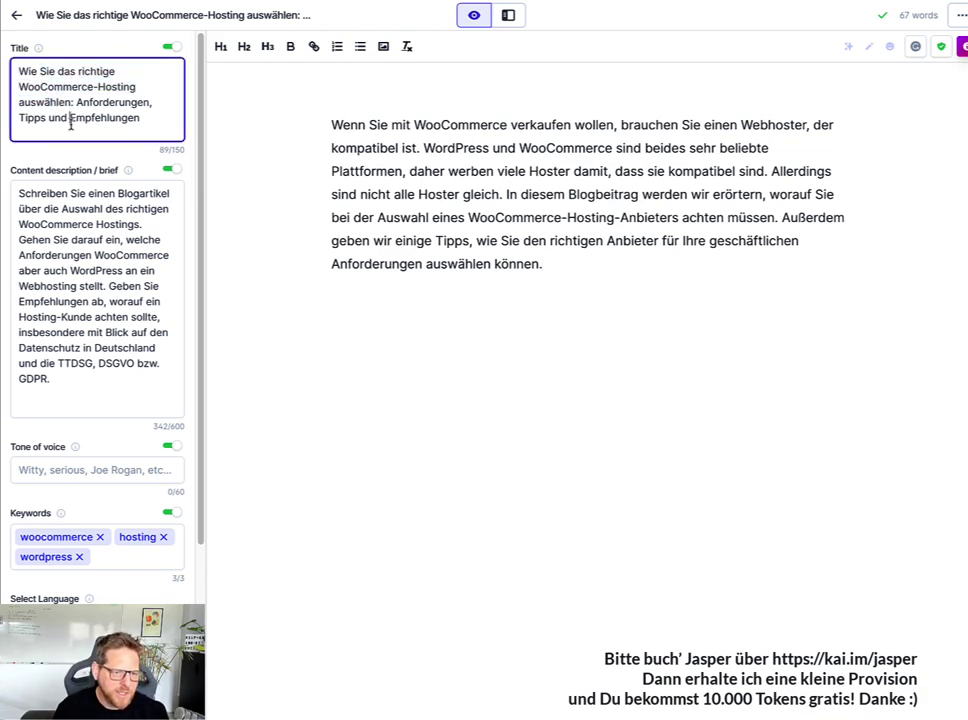
left_click(66, 205)
left_click_drag(66, 205, 121, 385)
left_click(123, 385)
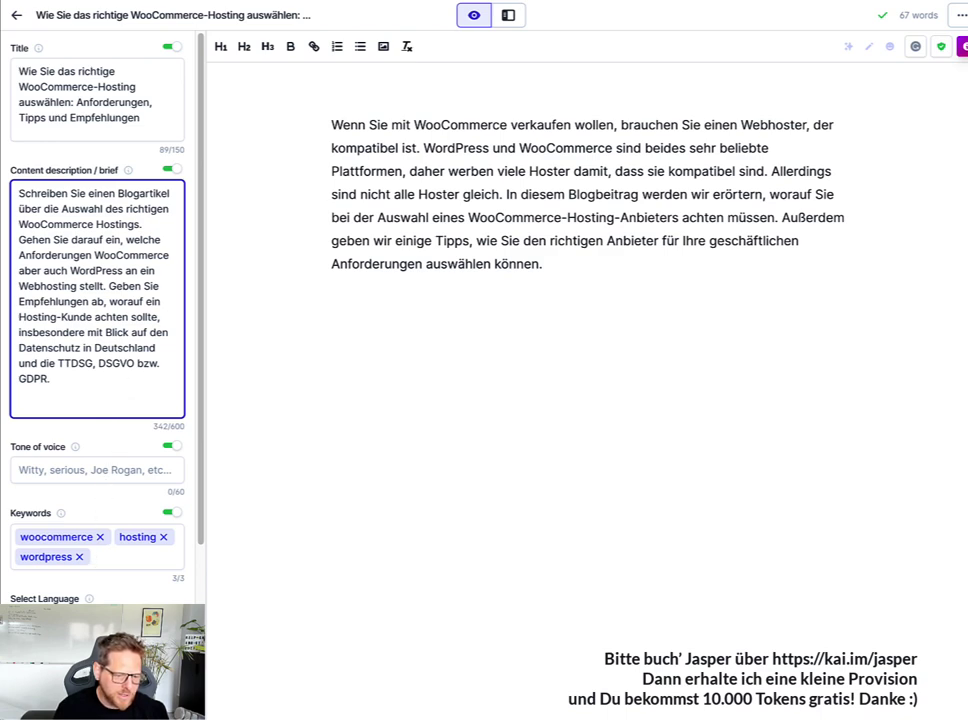
scroll(97, 300, "down", 1)
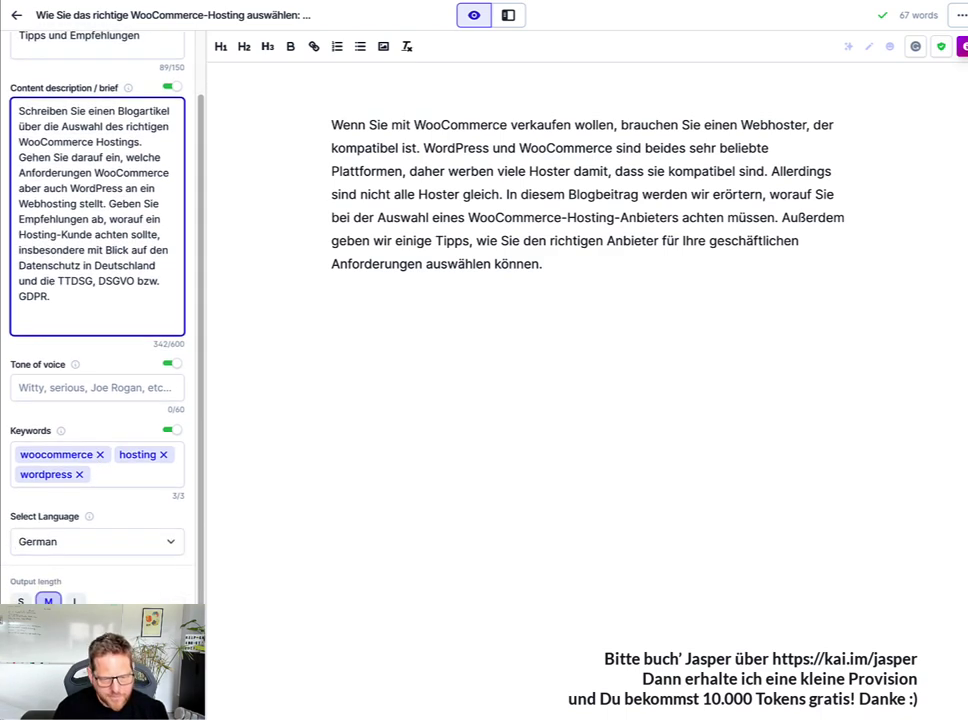
- Insert the copied first intro suggestion as a second paragraph below the existing intro
left_click(603, 266)
key("Return")
key("ctrl+j")
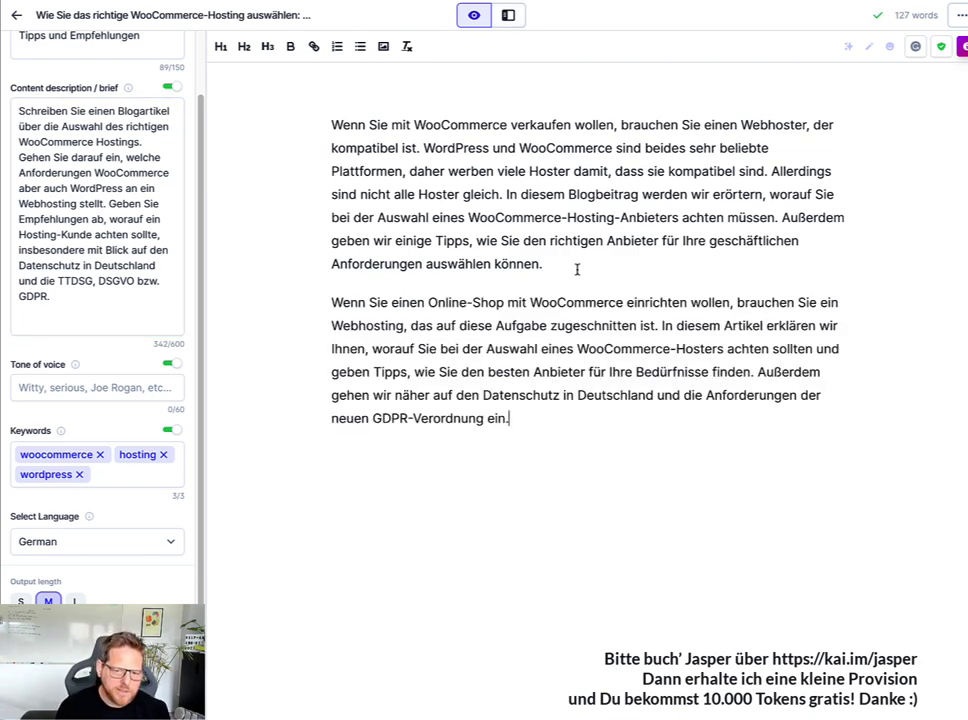
left_click_drag(333, 302, 600, 475)
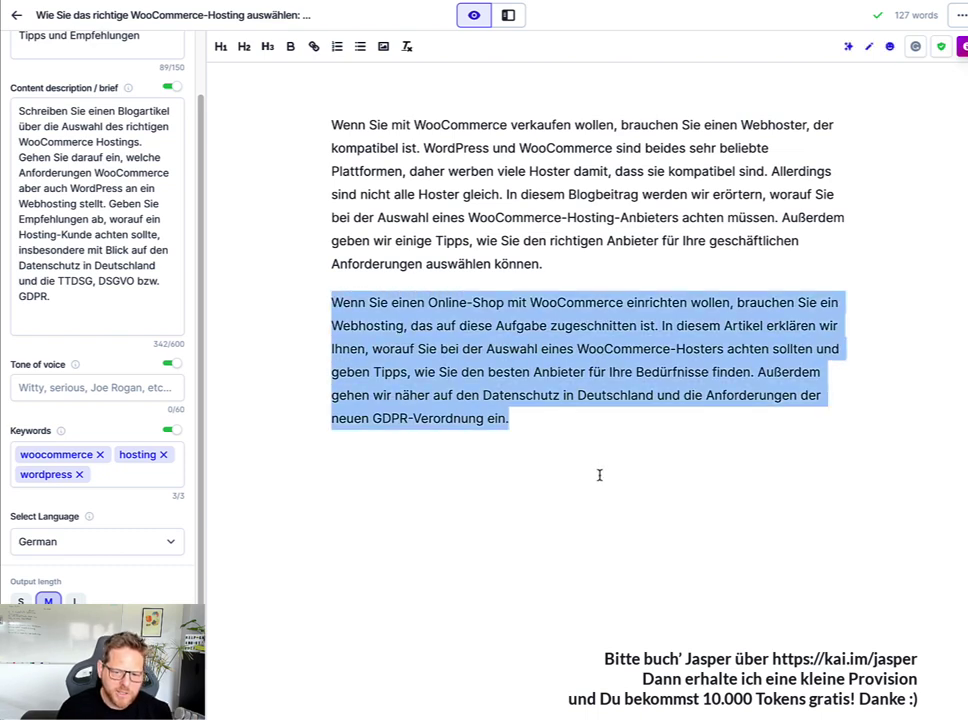
left_click(550, 417)
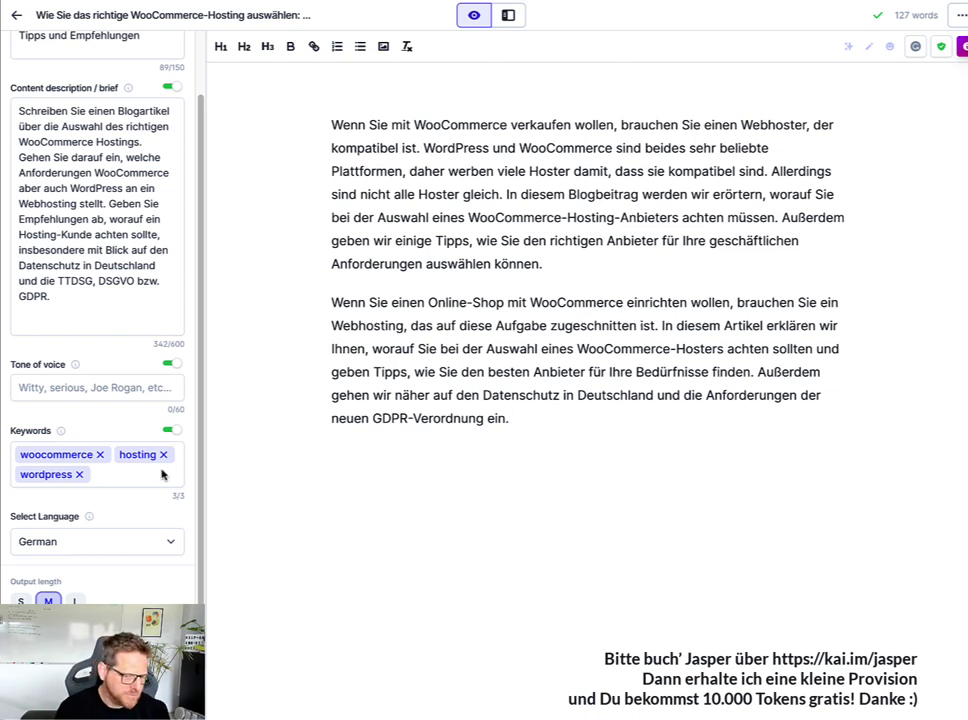
- Set the document's tone of voice to "Professional"
left_click(95, 389)
scroll(95, 391, "up", 2)
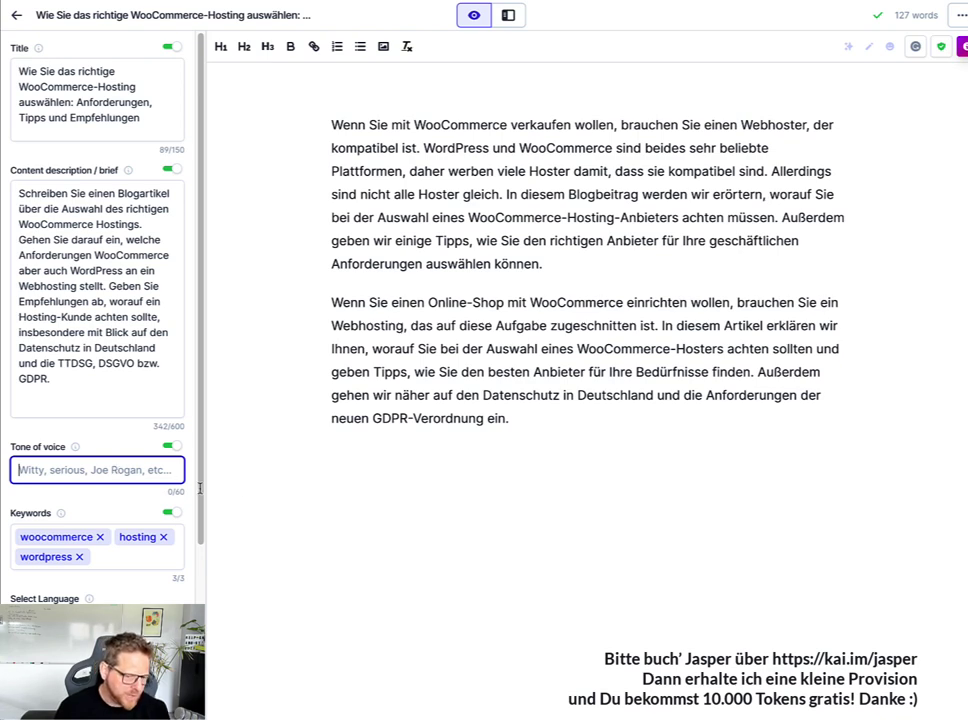
type("Professi")
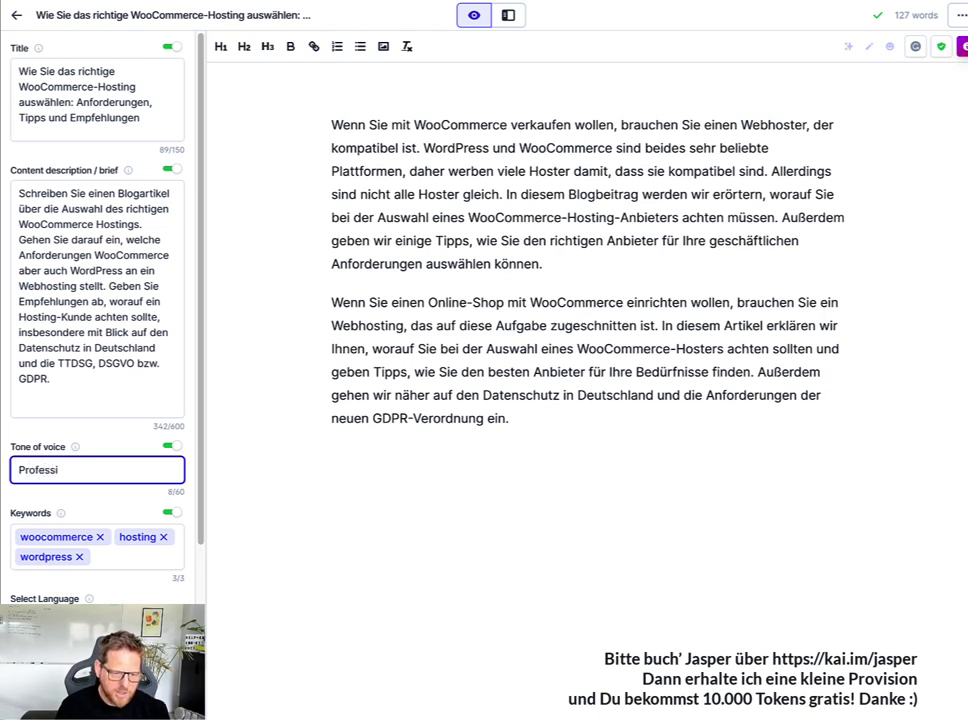
type("onal")
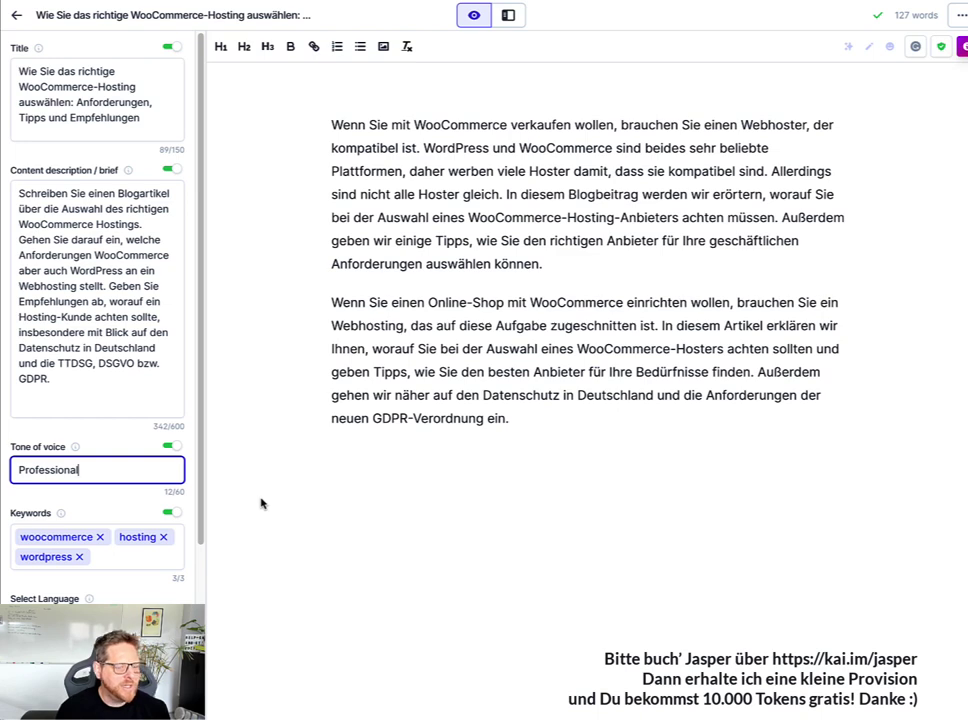
left_click(577, 366)
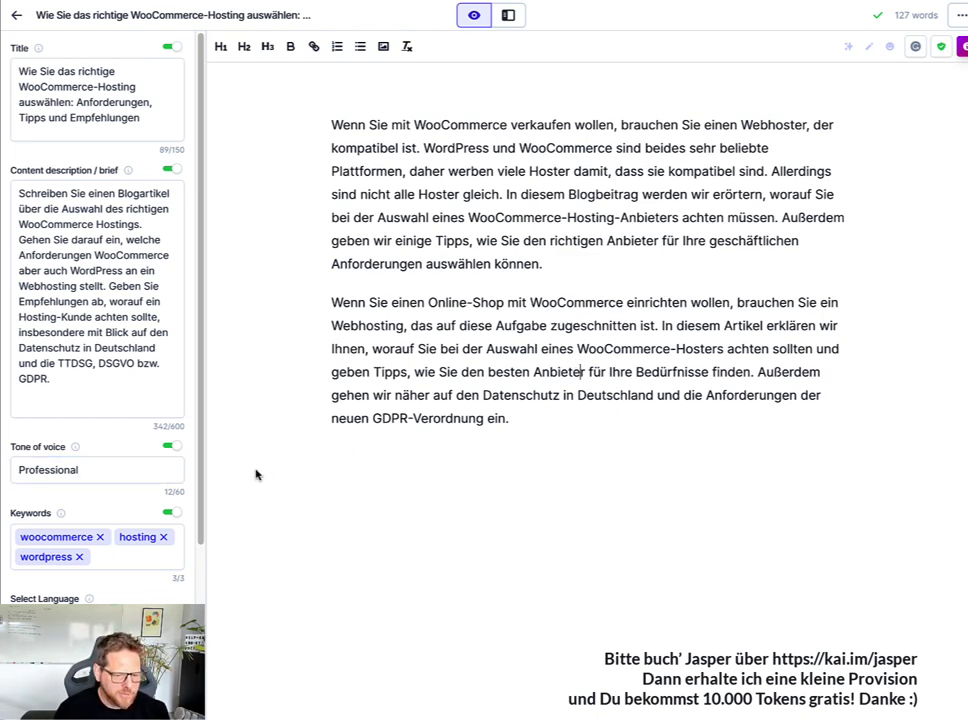
- Keep German as the document's language and set the output length to L (Longer)
scroll(179, 493, "down", 3)
left_click(104, 512)
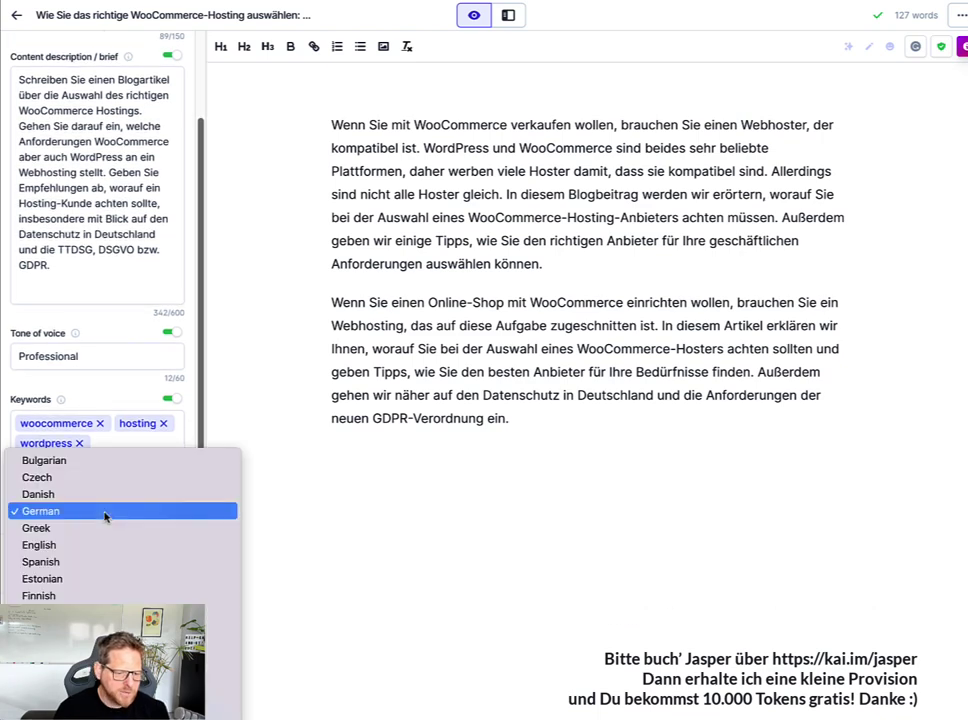
key("e")
key("f")
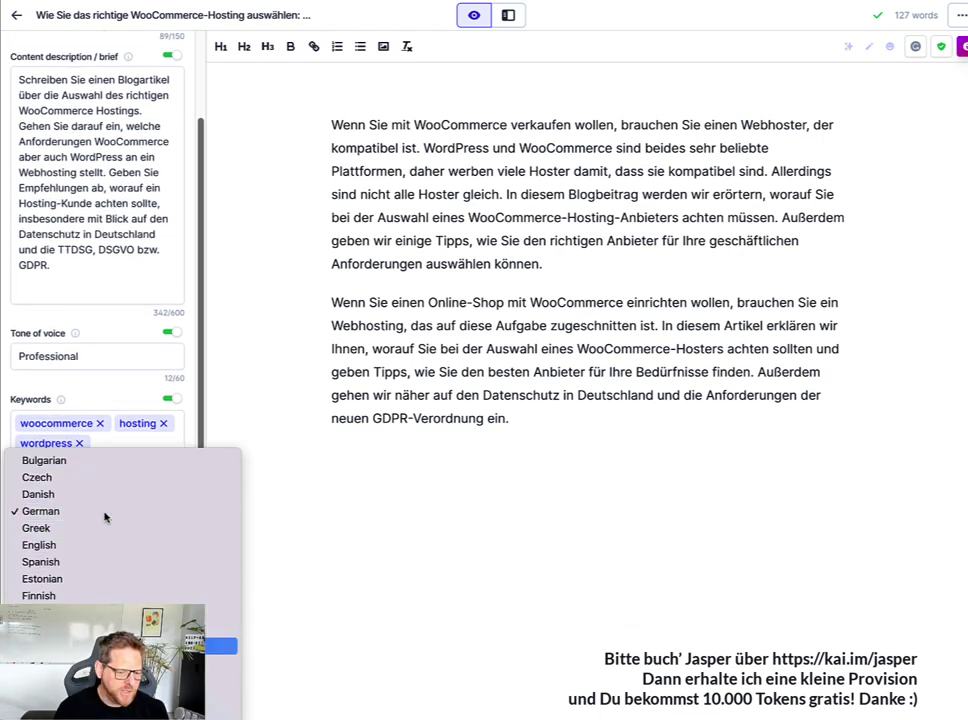
key("d")
left_click(124, 511)
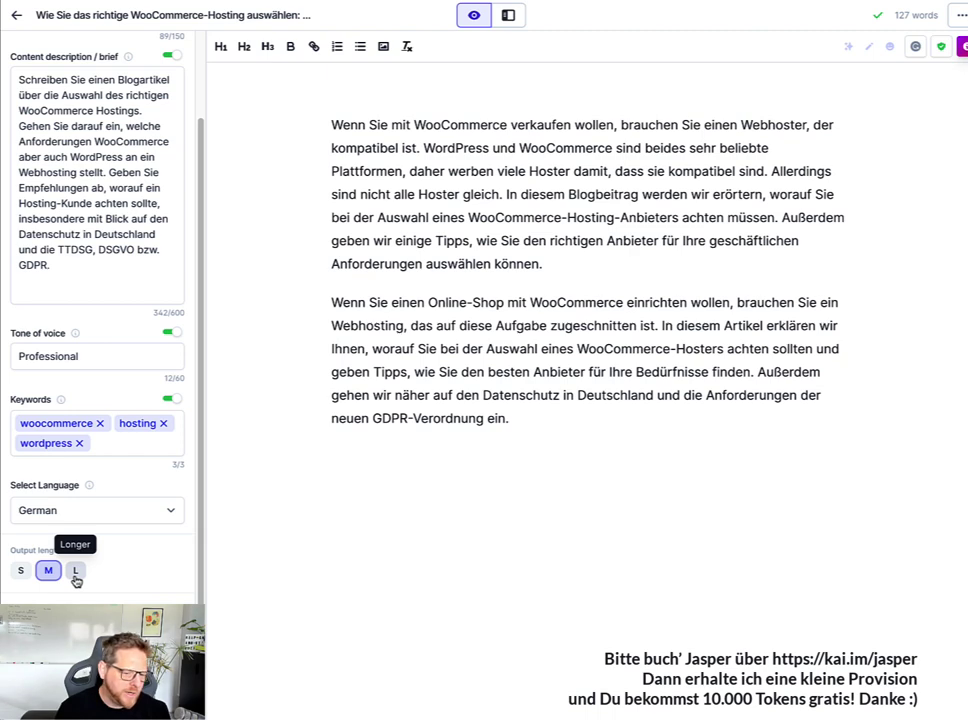
left_click(75, 572)
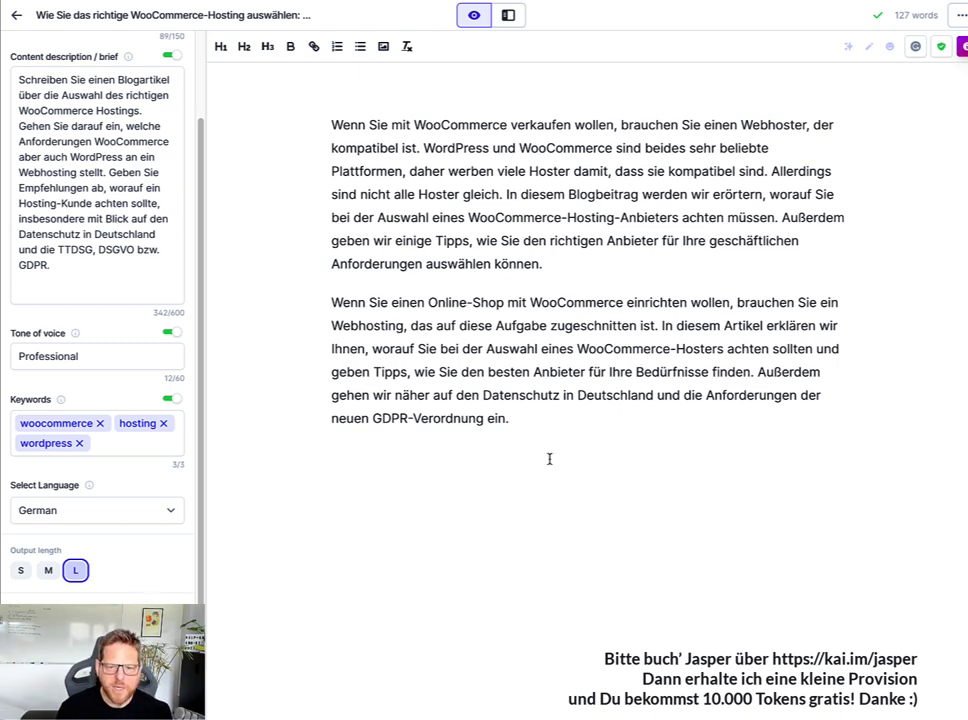
- Add an H1 heading above the intro containing the full post title copied from the document's settings
left_click(531, 125)
key("Home")
key("Return")
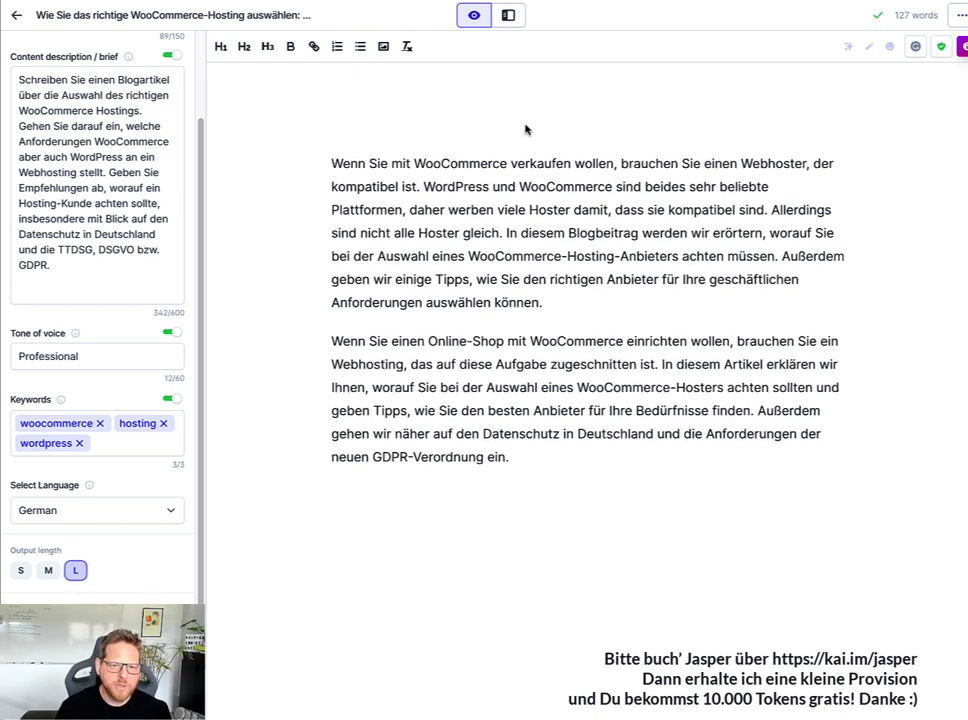
left_click(220, 48)
scroll(130, 120, "up", 2)
left_click(119, 125)
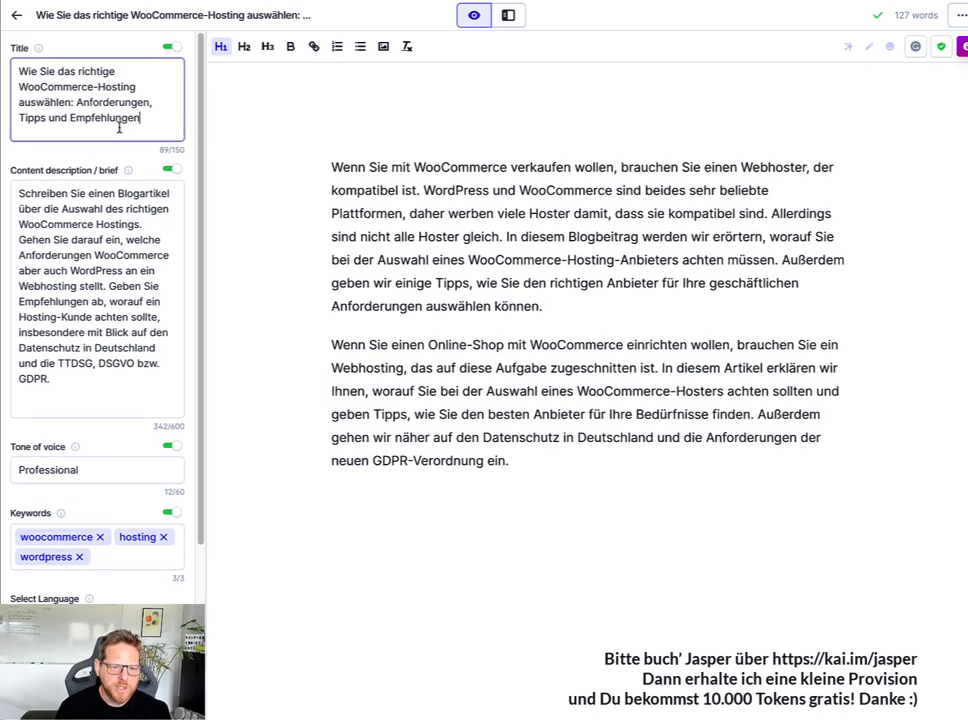
key("ctrl+a")
key("ctrl+c")
left_click(523, 115)
key("ctrl+v")
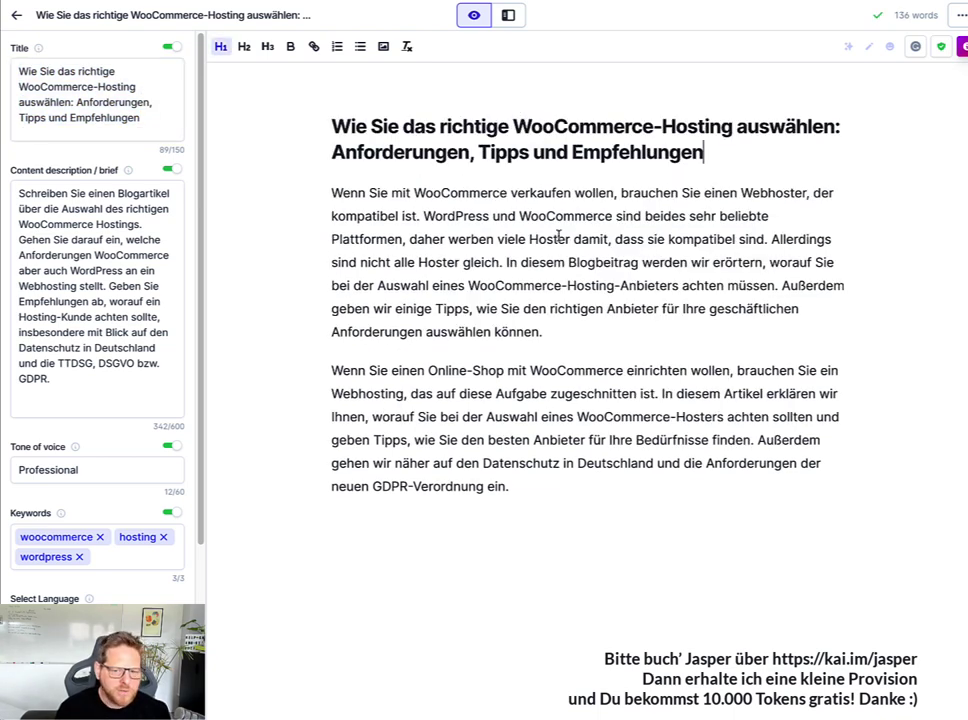
- Insert "natürlich" before "einen Webhoster" and "gut geeignet" after "gleich", and start a new paragraph at "In diesem Blogbeitrag"
left_click(575, 331)
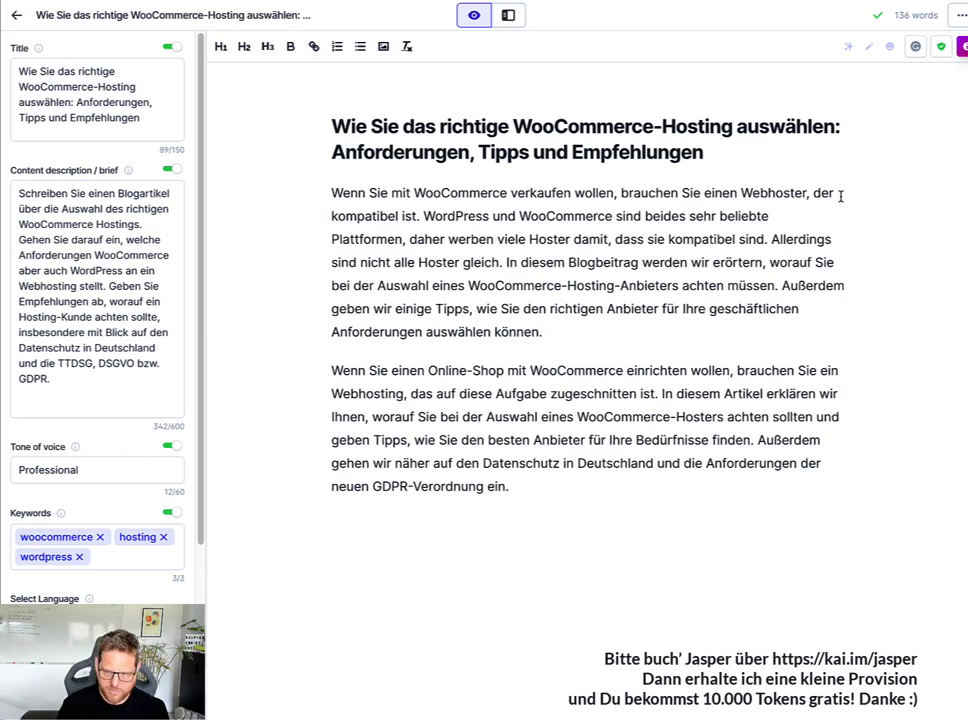
left_click(728, 193)
type("natürlich")
left_click(619, 262)
type("gut geeignet")
key("Right")
key("Return")
key("Delete")
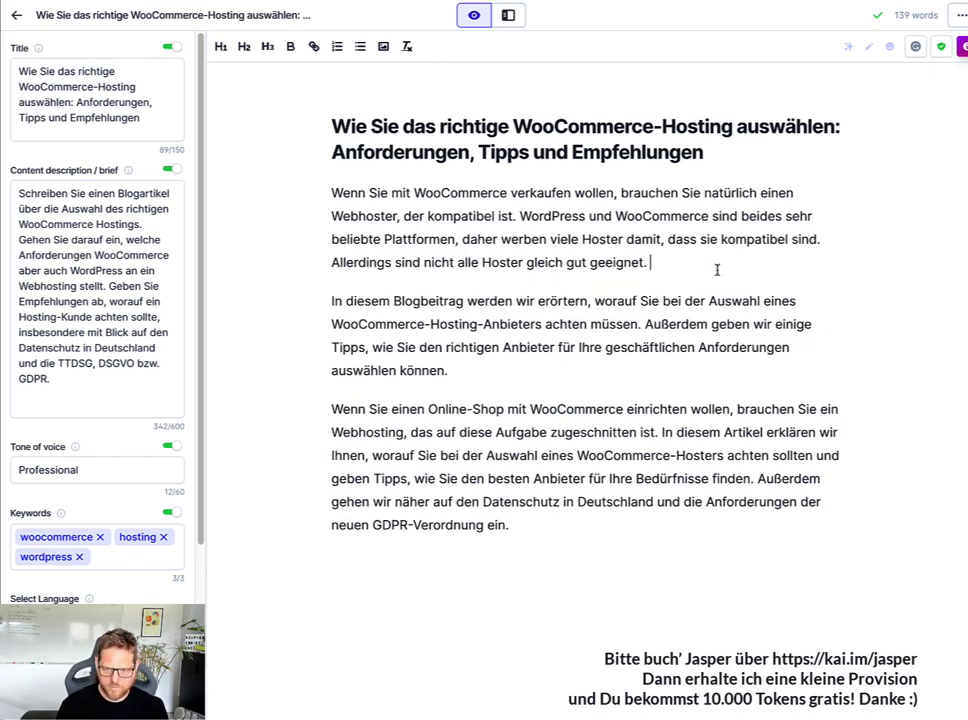
- Move the passage from "Wenn Sie einen Online-Shop" to "Bedürfnisse finden." directly below the heading as the first paragraph
left_click_drag(660, 432, 331, 409)
left_click(757, 478, "shift")
key("ctrl+x")
left_click(331, 193)
key("ctrl+v")
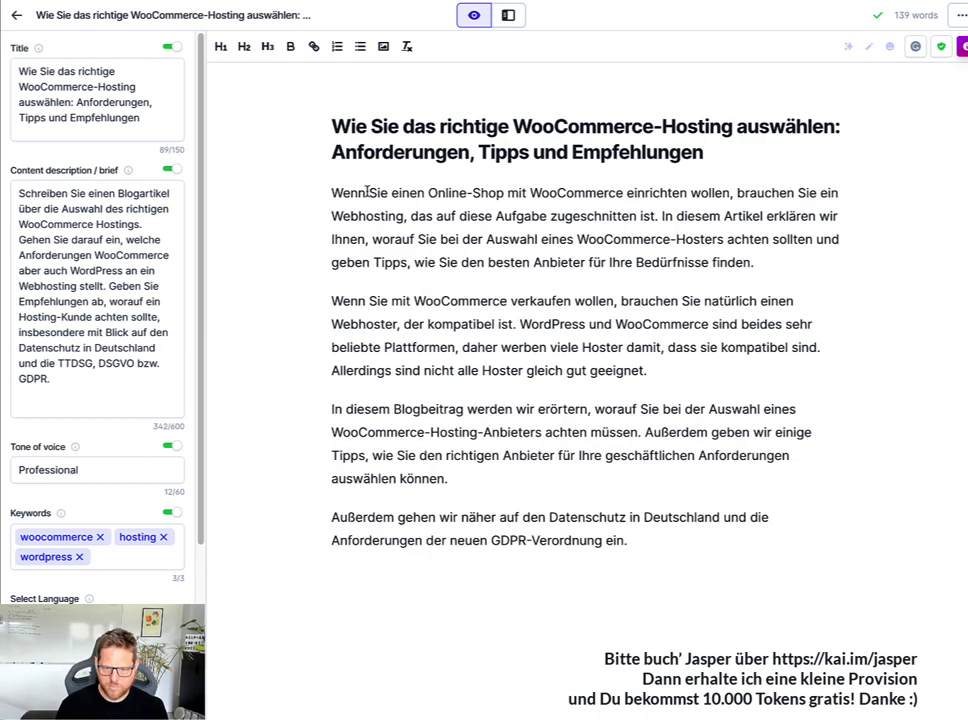
- Reword the second paragraph's opening to "Wer mit WooCommerce verkaufen will, braucht erstmal einen Webhoster, der grundsätzlich mit WordPress und WooCommerce kompatibel ist."
type("Wer")
double_click(561, 301)
type("will")
double_click(602, 301)
type("braucht erstmal")
key("ctrl+Delete")
key("ctrl+Delete")
left_click(331, 324)
type("grundsätzlich mit WordPress und WooCommerce")
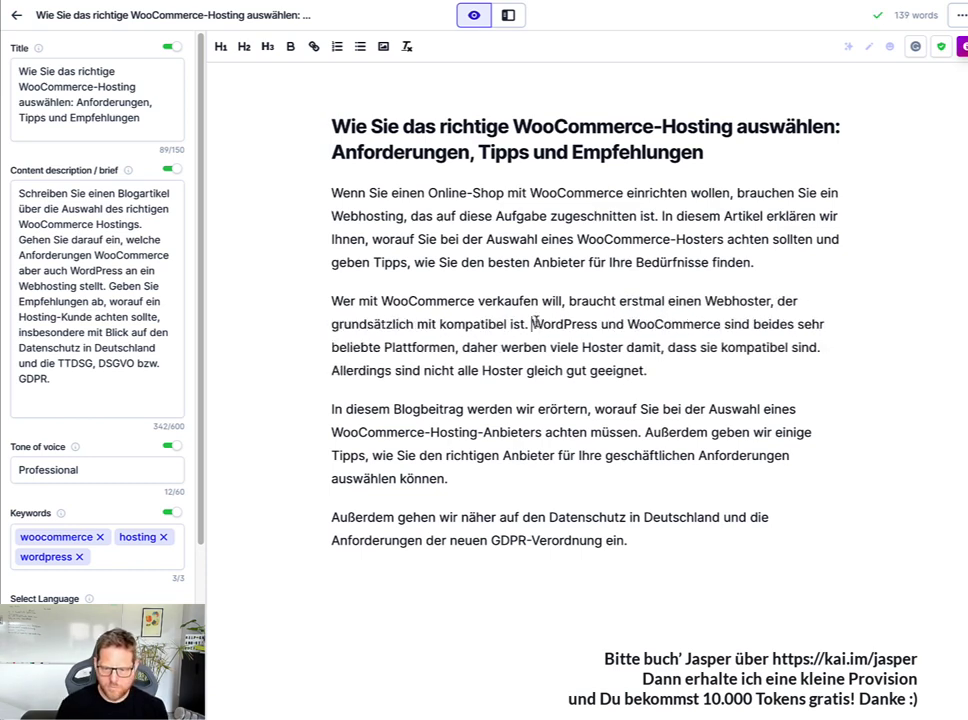
- Rephrase the start of the next sentence to "Da es sich dabei um sehr beliebte Plattformen handelt, werben viele Hoster damit"
left_click(725, 324)
key("ctrl+Delete")
key("ctrl+Delete")
type("Da")
type("es sich dabei um")
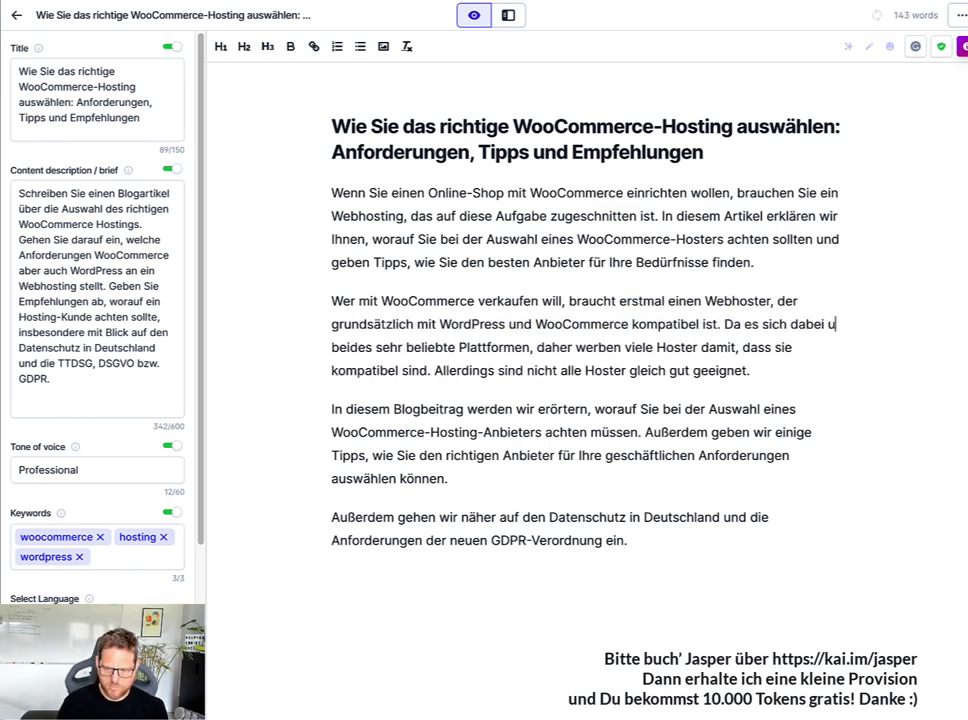
key("Delete")
key("Delete")
key("Delete")
key("Delete")
key("Delete")
key("Delete")
key("Delete")
left_click(482, 347)
type("handelt")
double_click(560, 347)
key("Delete")
- Change the sentence's ending after "dass sie" to "WooCommerce unterstützen"
double_click(365, 370)
type("WooCommerce")
key("Delete")
key("Delete")
key("Delete")
key("Delete")
key("Delete")
type("unterstützen")
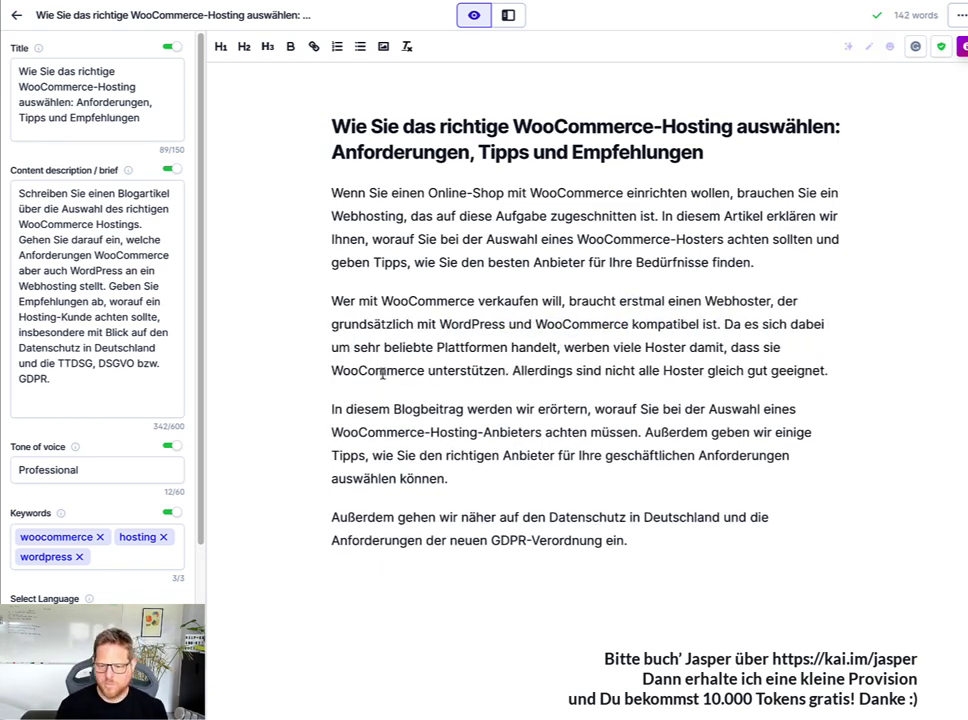
- Extend the second paragraph with "und von einigen muss man sogar dringend abraten." and join the last two paragraphs into one
left_click(765, 370)
type("und von einigen muss man sogar dringend abraten.")
left_click(448, 501)
key("Delete")
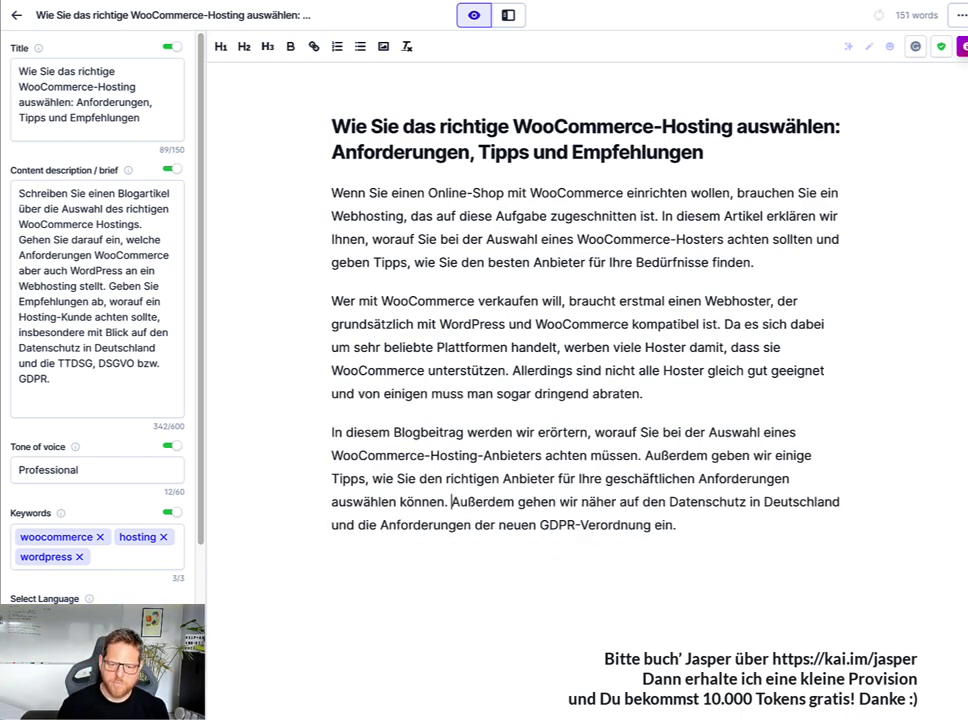
- Start a new empty paragraph below the GDPR sentence at the end of the intro
left_click(706, 524)
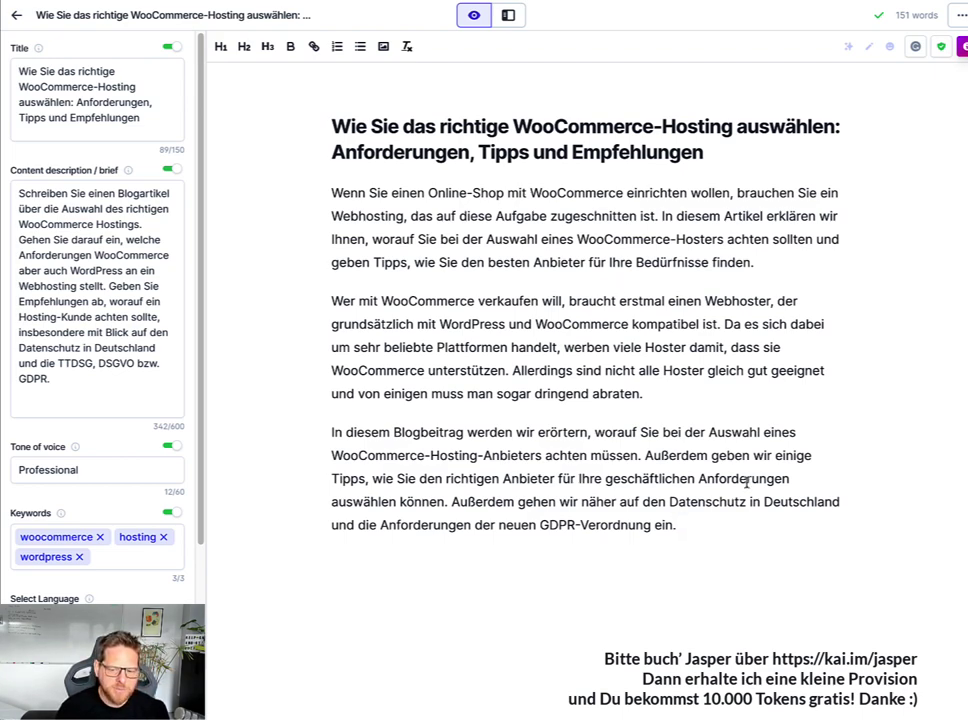
key("Return")
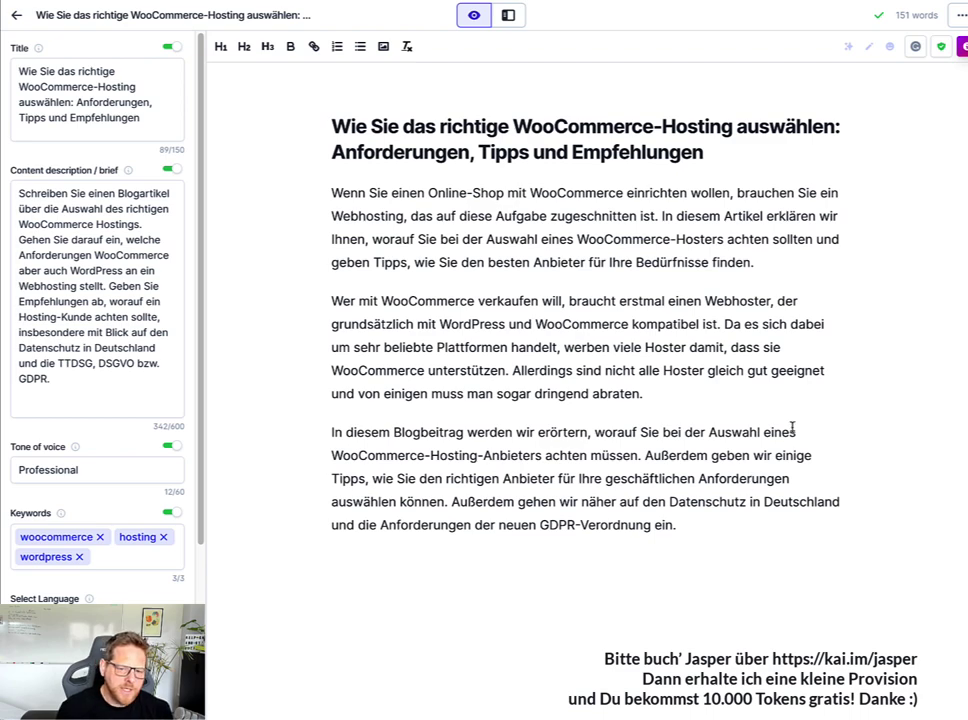
left_click(435, 590)
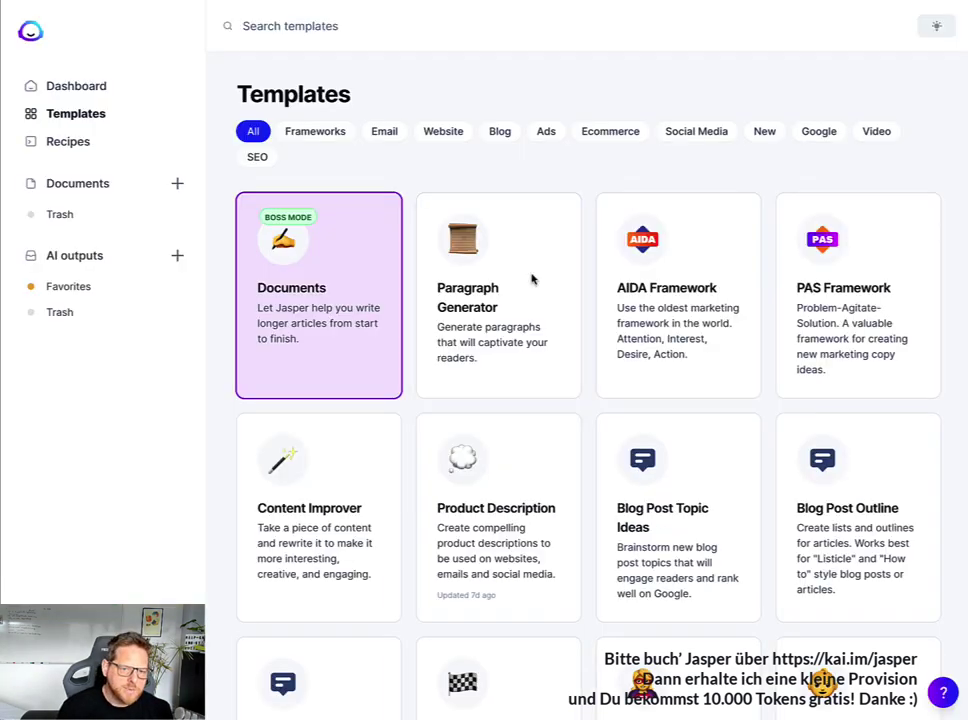
- Browse the template library, open the Blog Post Outline template and activate its blog post title/topic field
scroll(426, 423, "down", 5)
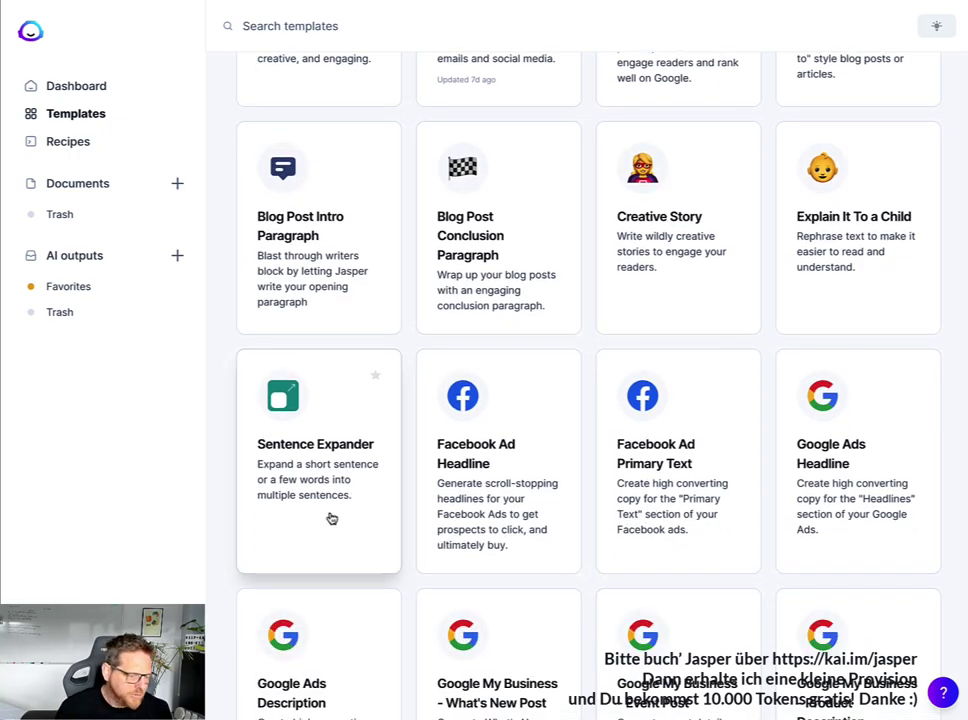
scroll(447, 473, "down", 3)
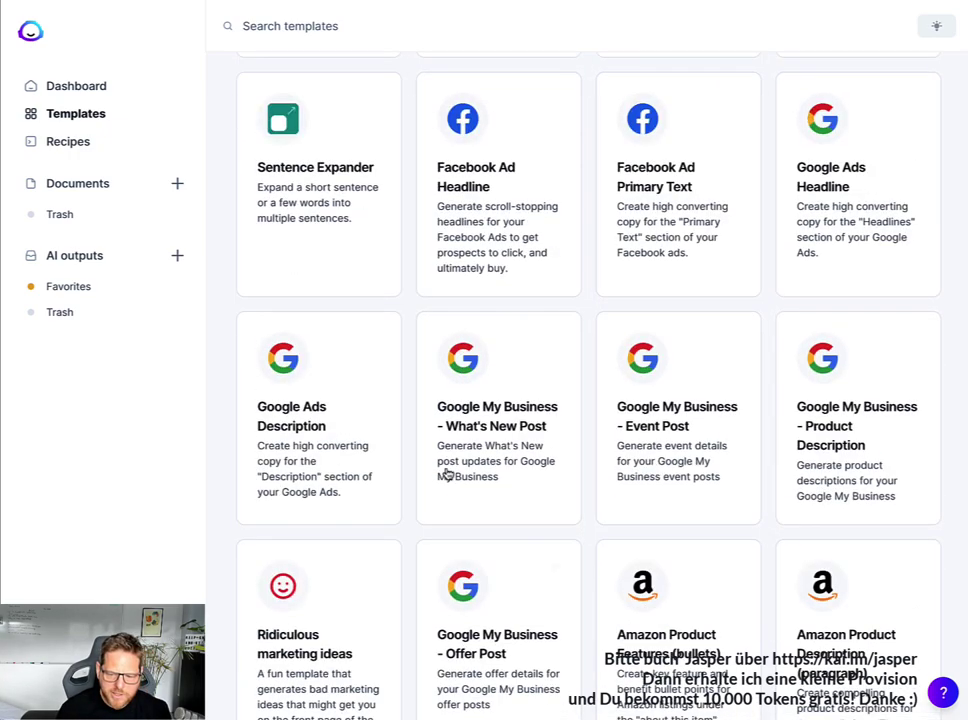
scroll(450, 473, "down", 3)
scroll(451, 473, "down", 3)
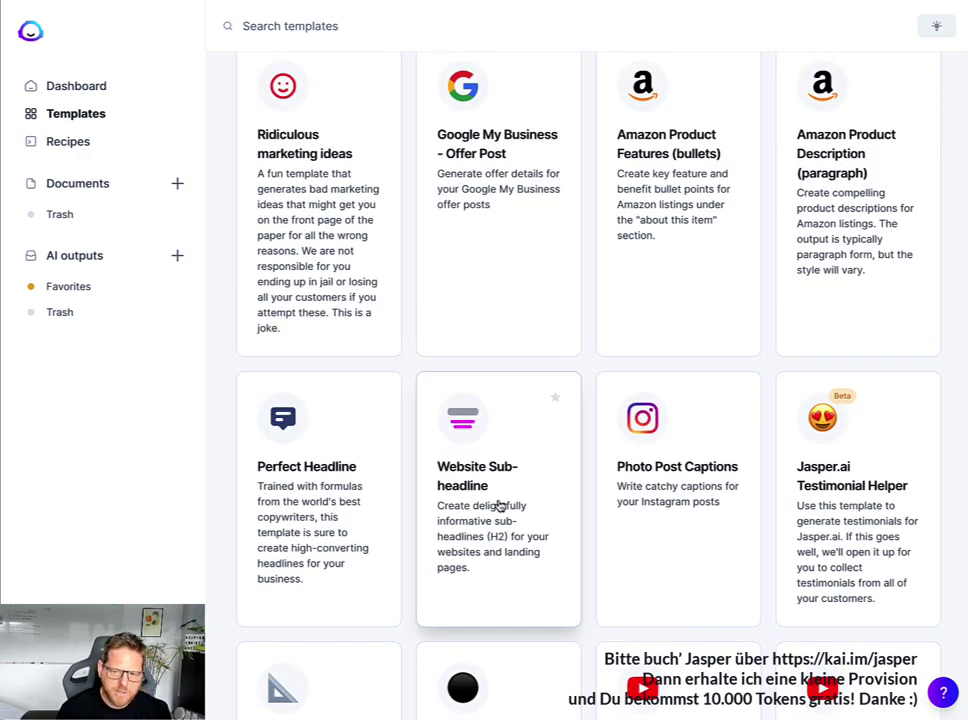
scroll(497, 500, "up", 10)
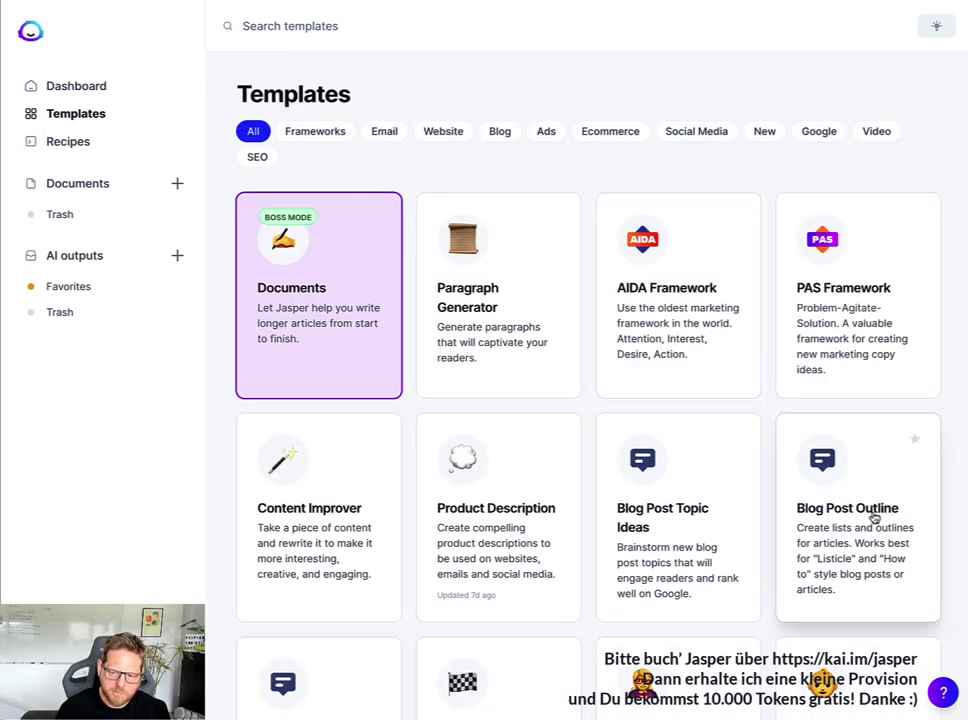
left_click(847, 531)
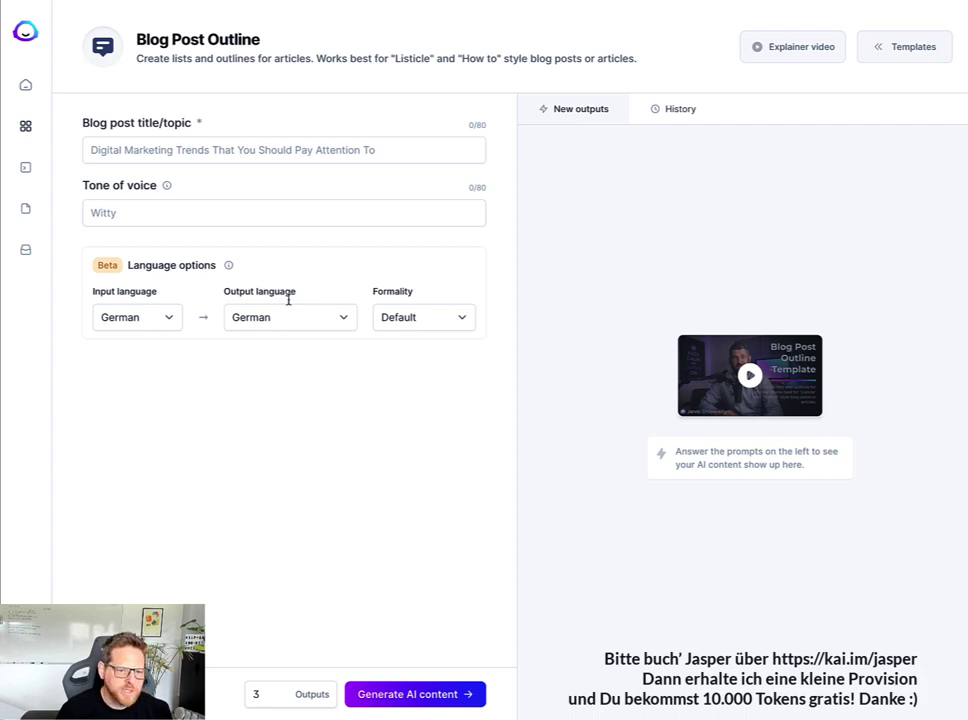
left_click(254, 152)
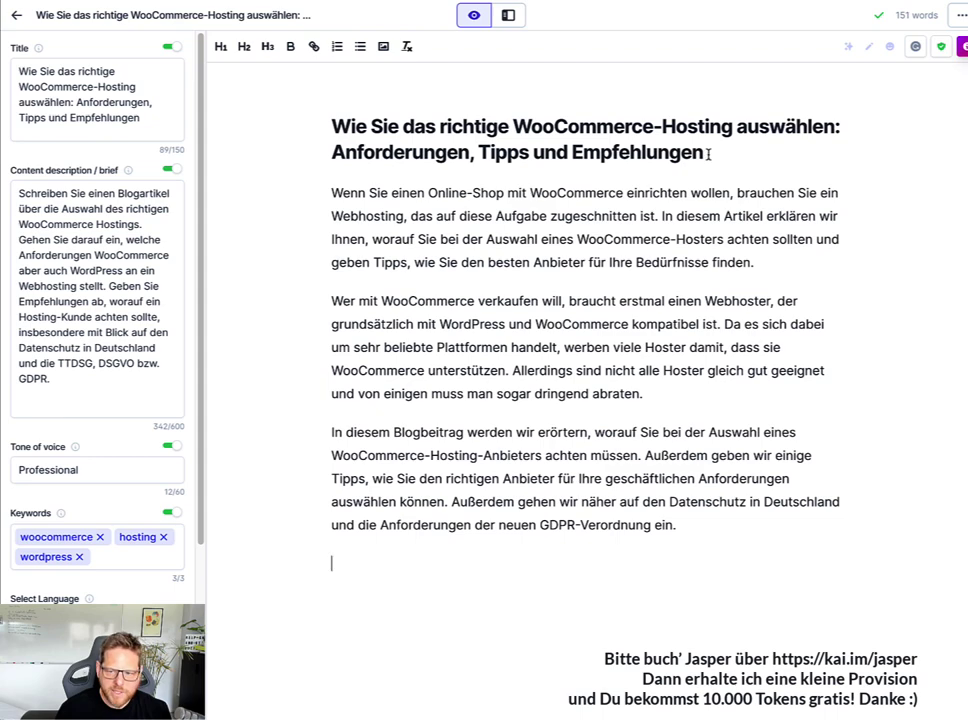
- Copy the document's headline into the Blog Post Outline's title/topic and shorten it to "Wie Sie das richtige WooCommerce-Hosting auswählen"
left_click_drag(706, 153, 296, 123)
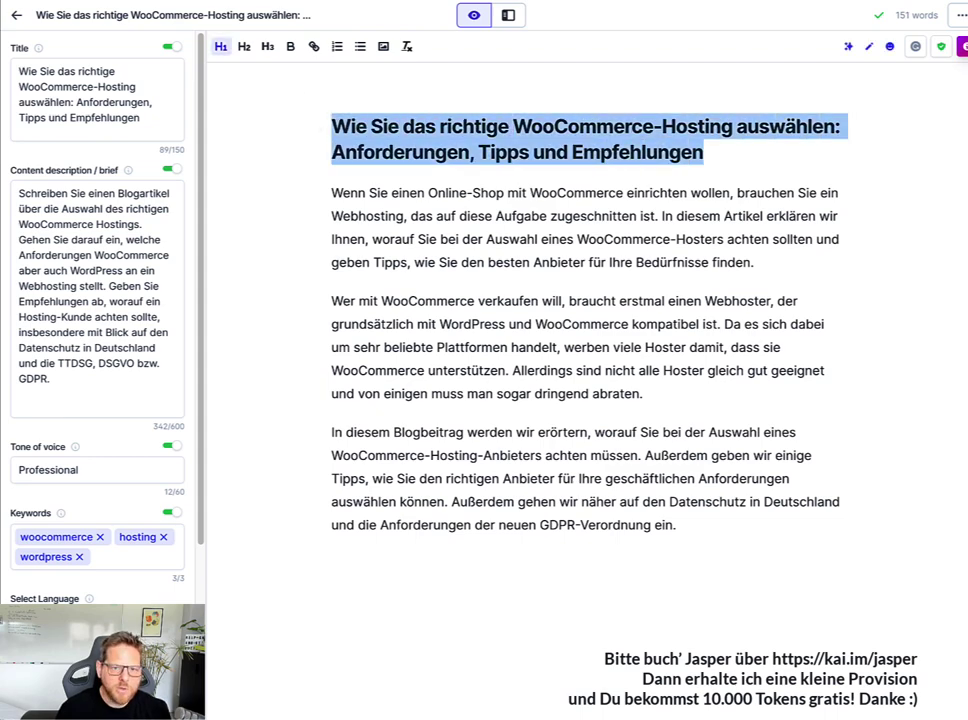
left_click(155, 151)
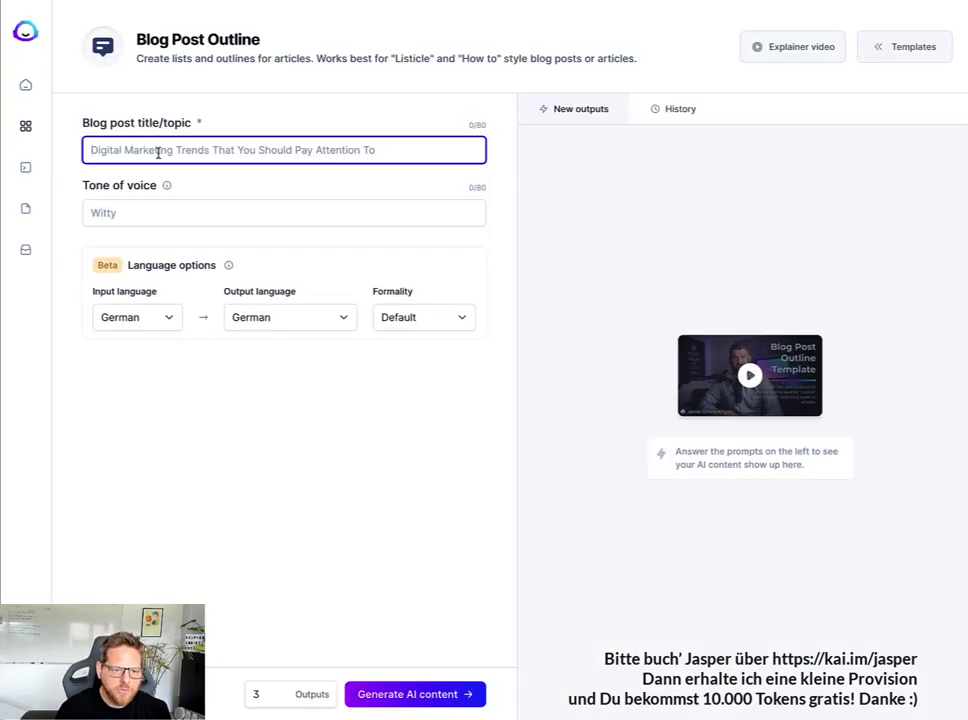
key("ctrl+v")
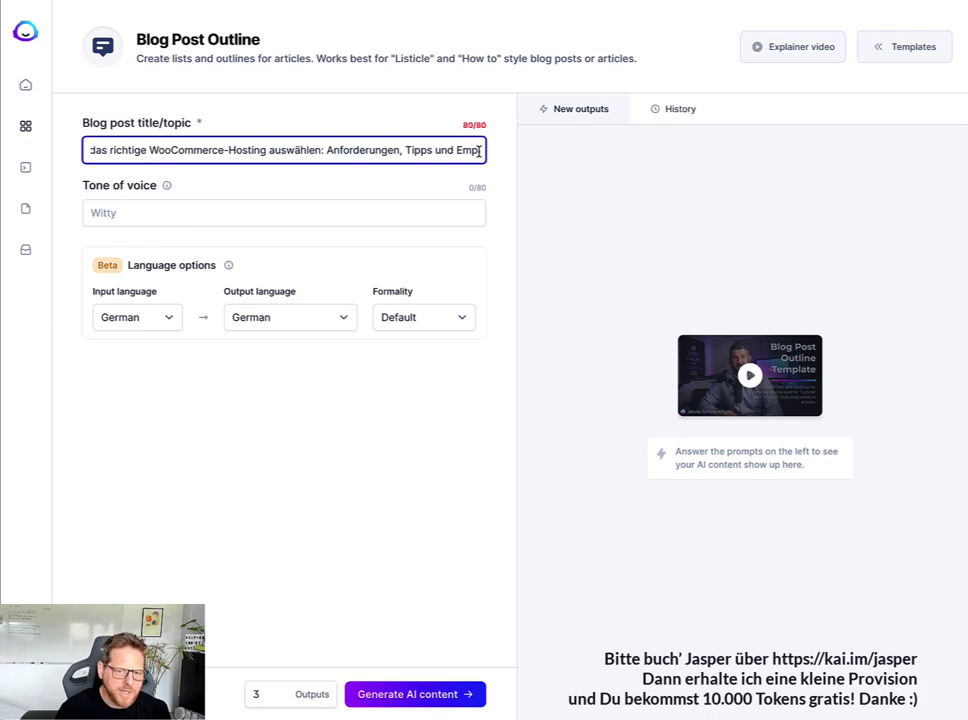
left_click_drag(480, 150, 328, 151)
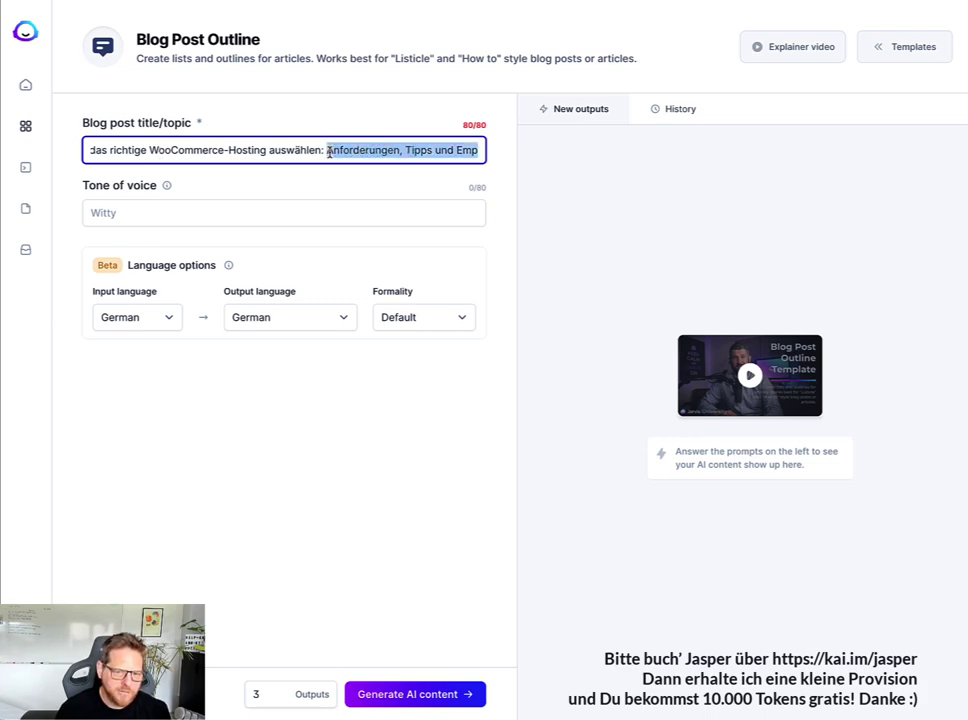
key("BackSpace")
key("BackSpace")
key("BackSpace")
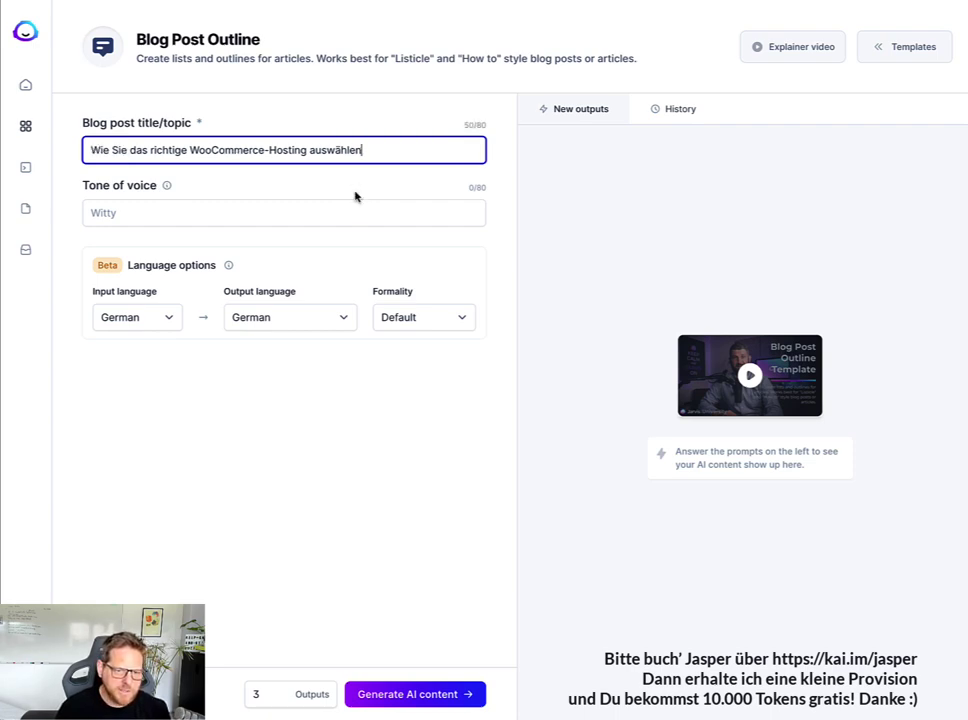
- Set the outline's tone of voice to "Professional"
left_click(199, 221)
type("Profes")
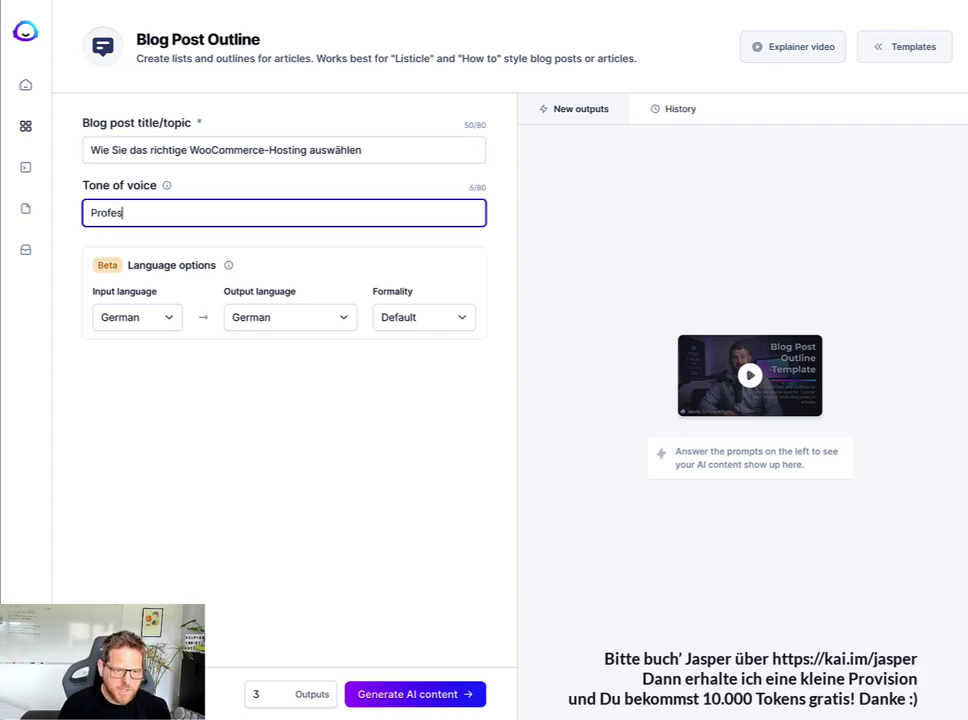
type("sio")
key("BackSpace")
type("io")
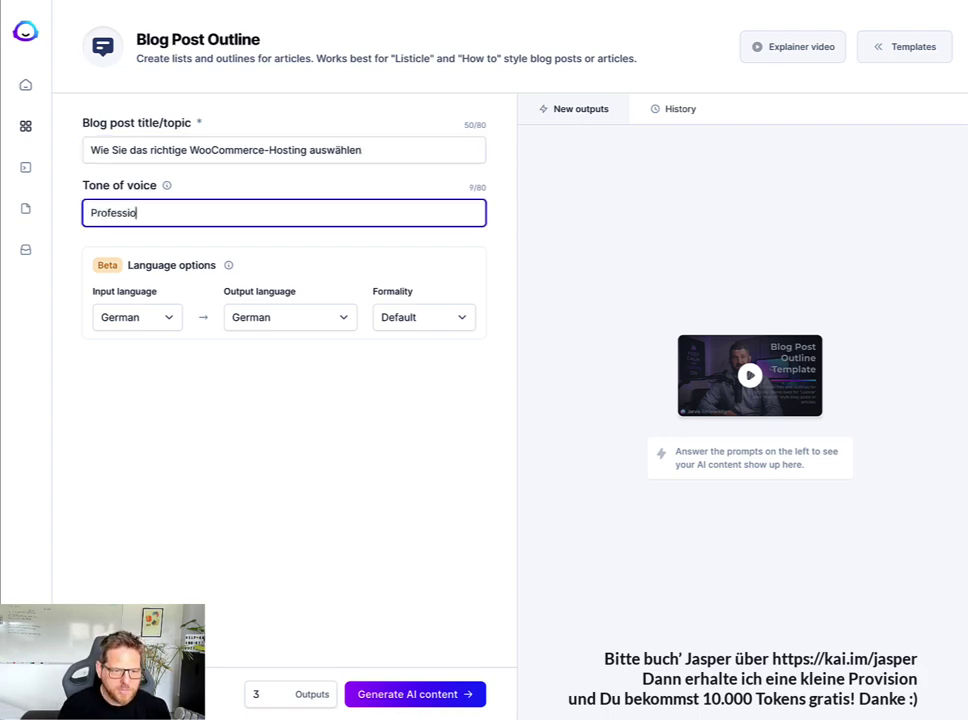
type("nal")
key("Tab")
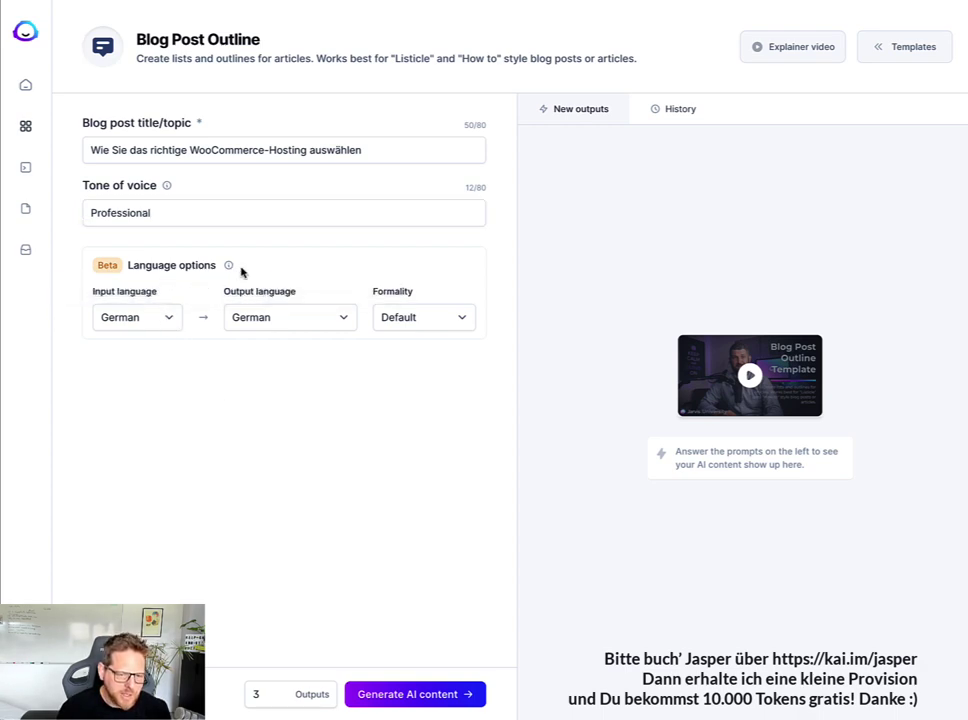
- Set the output formality to More formal and generate three blog post outlines
left_click(435, 328)
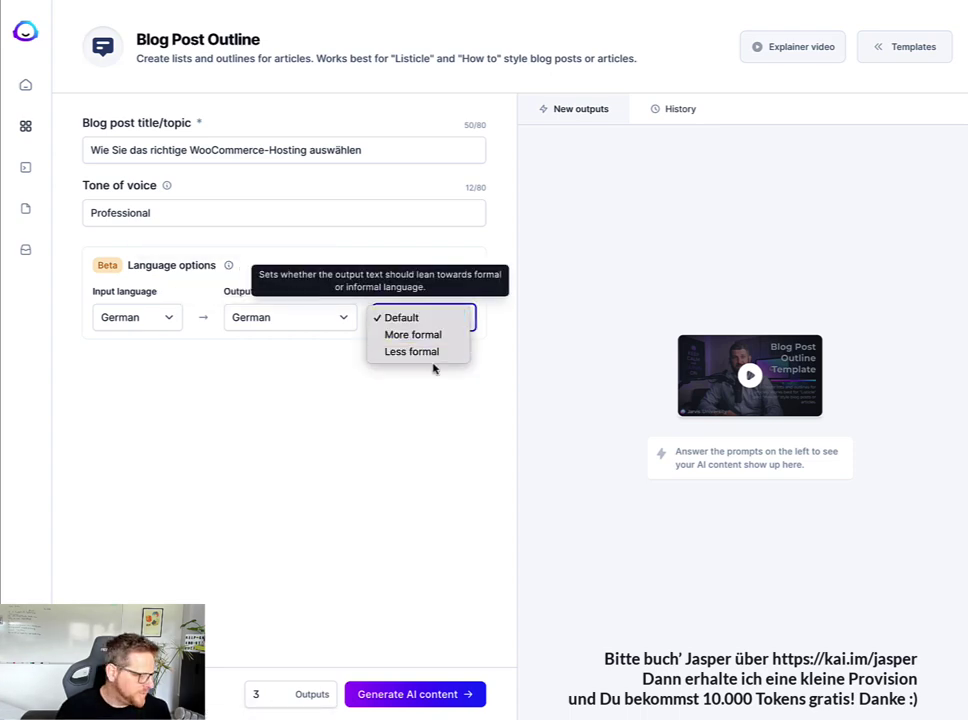
key("Down")
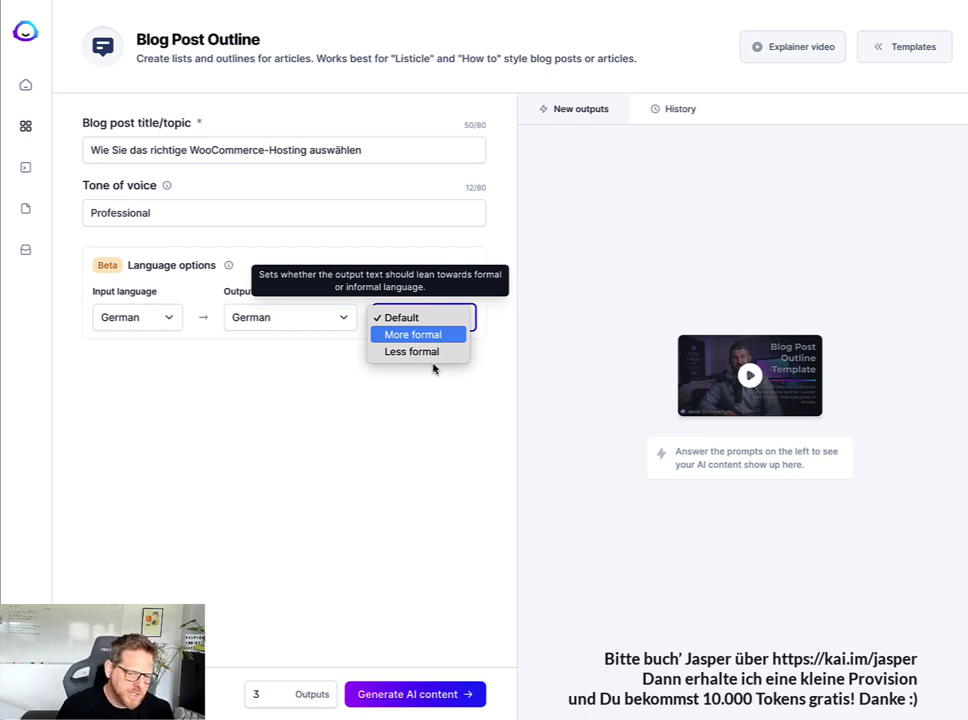
key("Down")
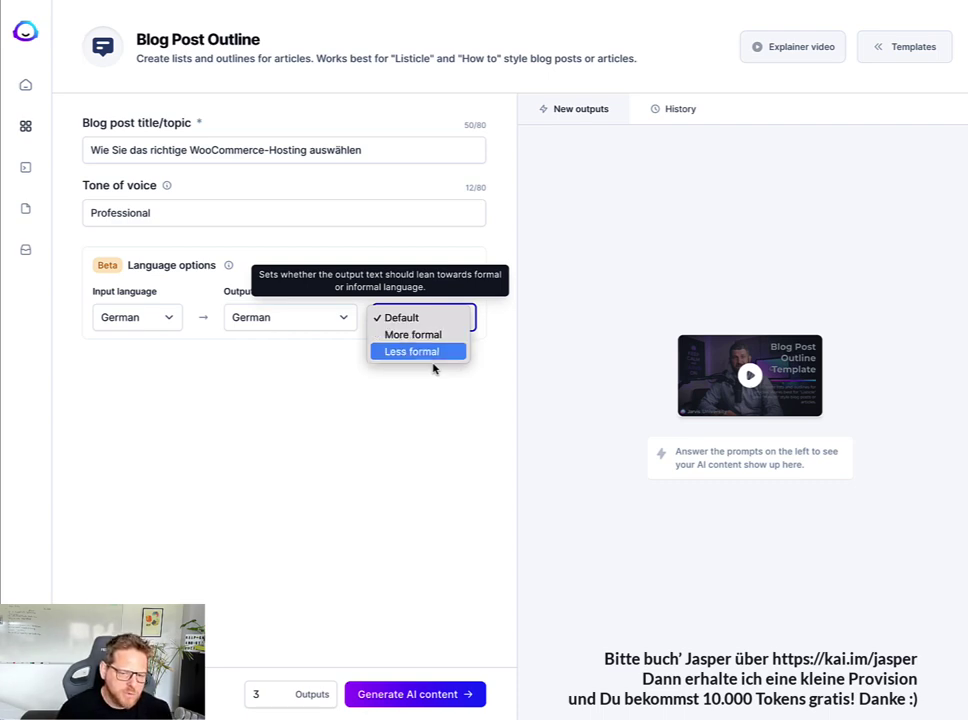
key("Up")
key("Up")
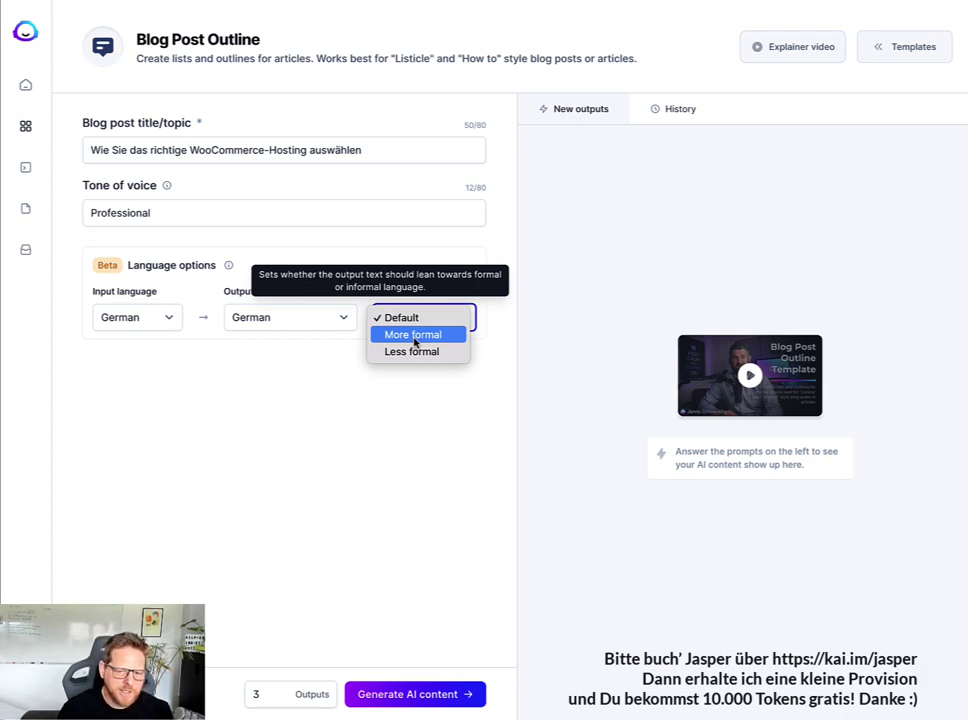
left_click(414, 340)
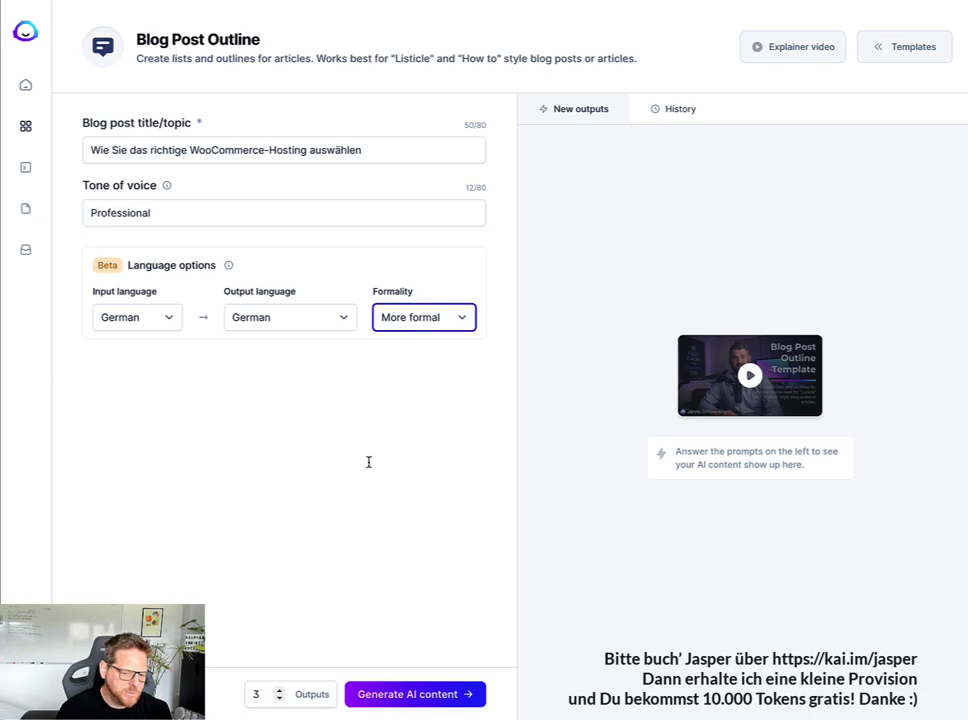
left_click(386, 694)
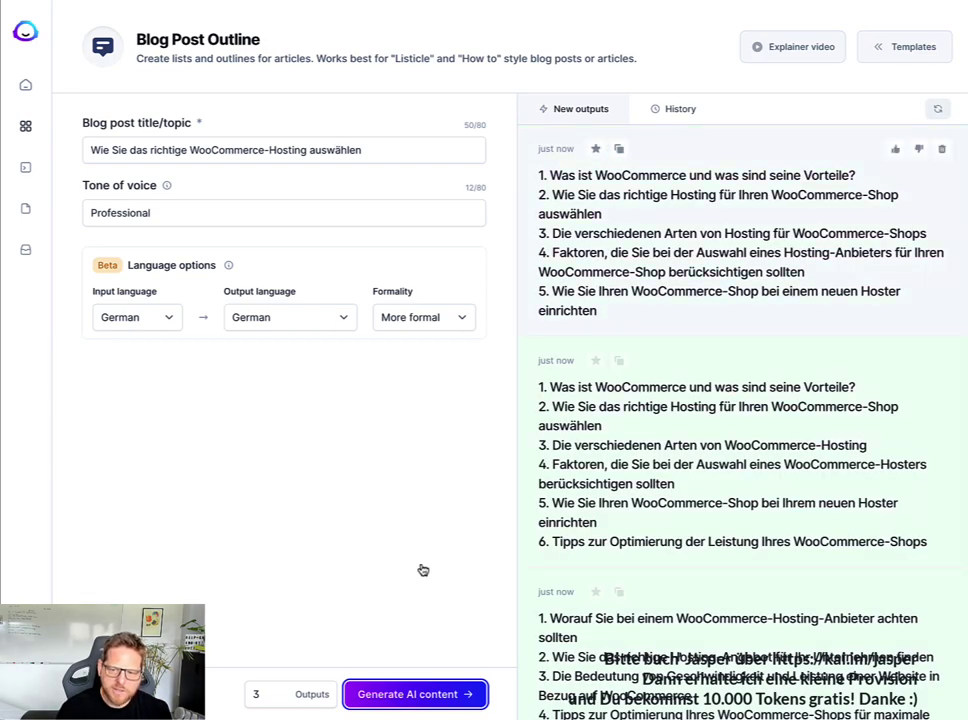
- Compare the generated outlines and give positive feedback on the third one, which starts with "Worauf Sie bei einem WooCommerce-Hosting-Anbieter achten sollten"
scroll(694, 240, "down", 1)
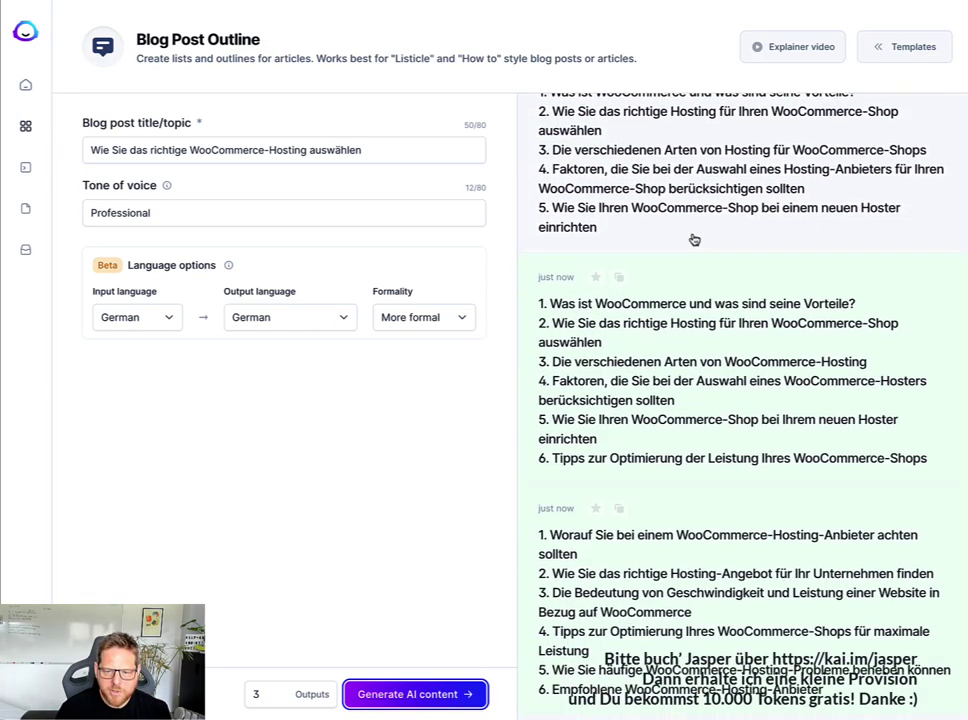
scroll(694, 240, "down", 1)
scroll(694, 240, "up", 2)
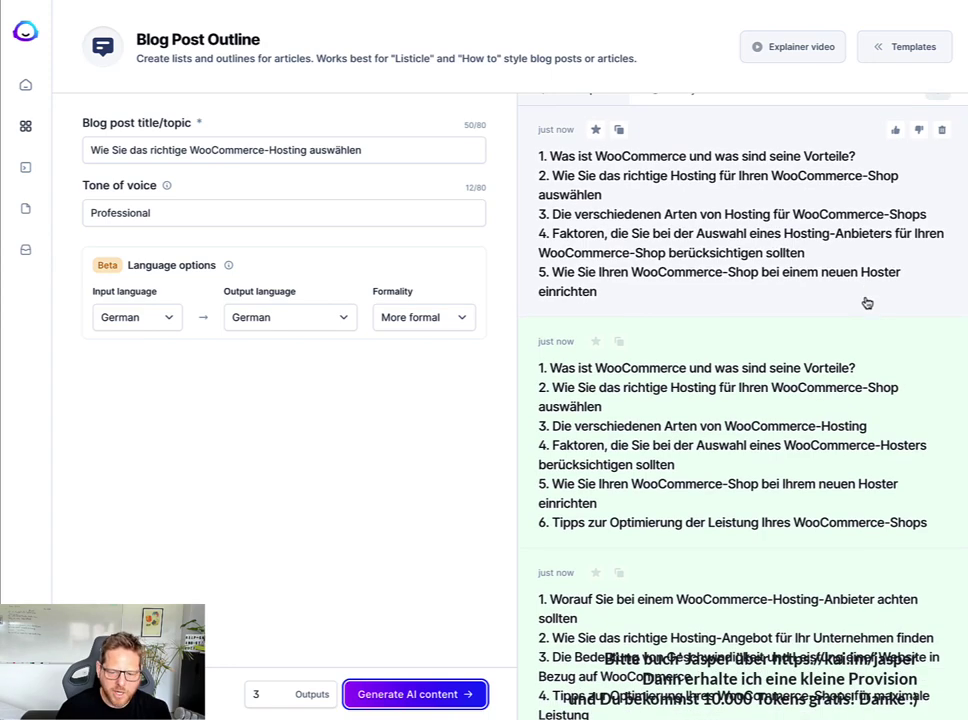
scroll(866, 302, "down", 2)
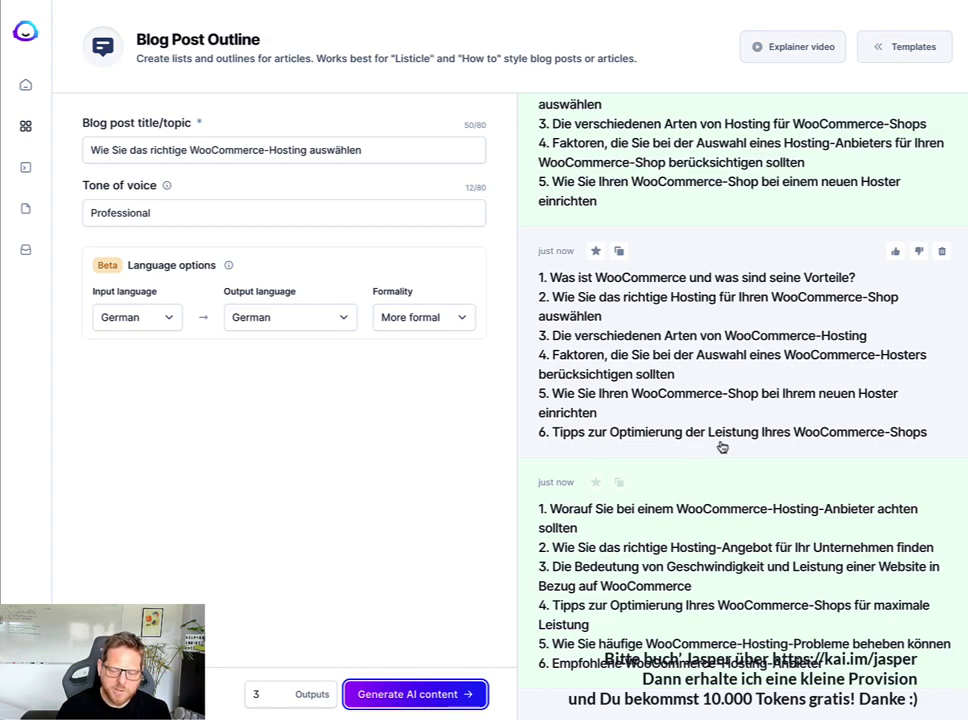
scroll(715, 447, "down", 2)
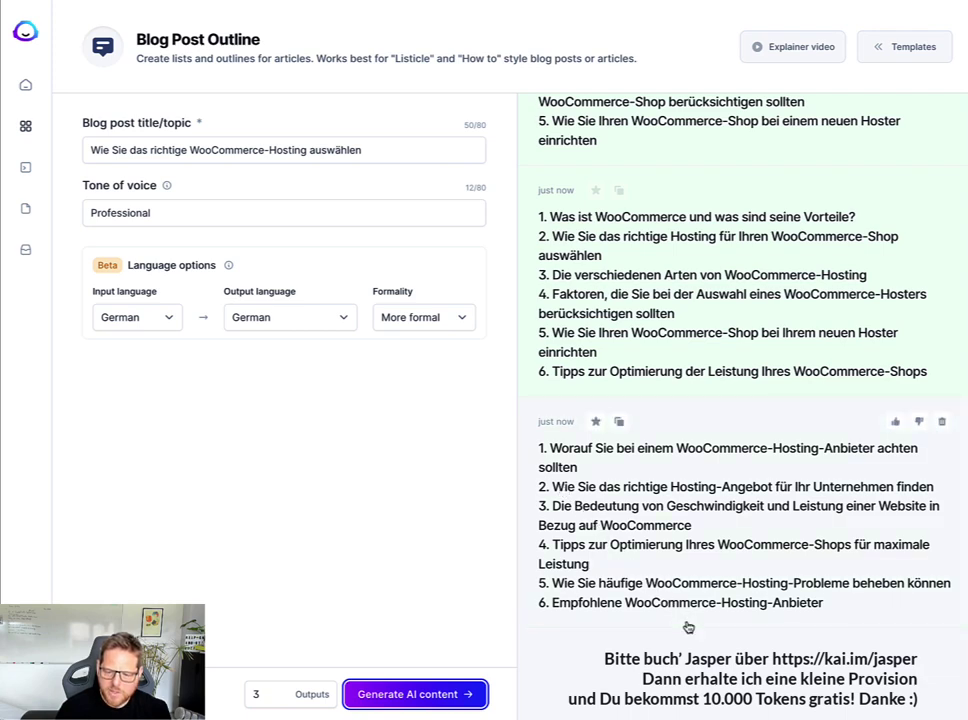
left_click(897, 423)
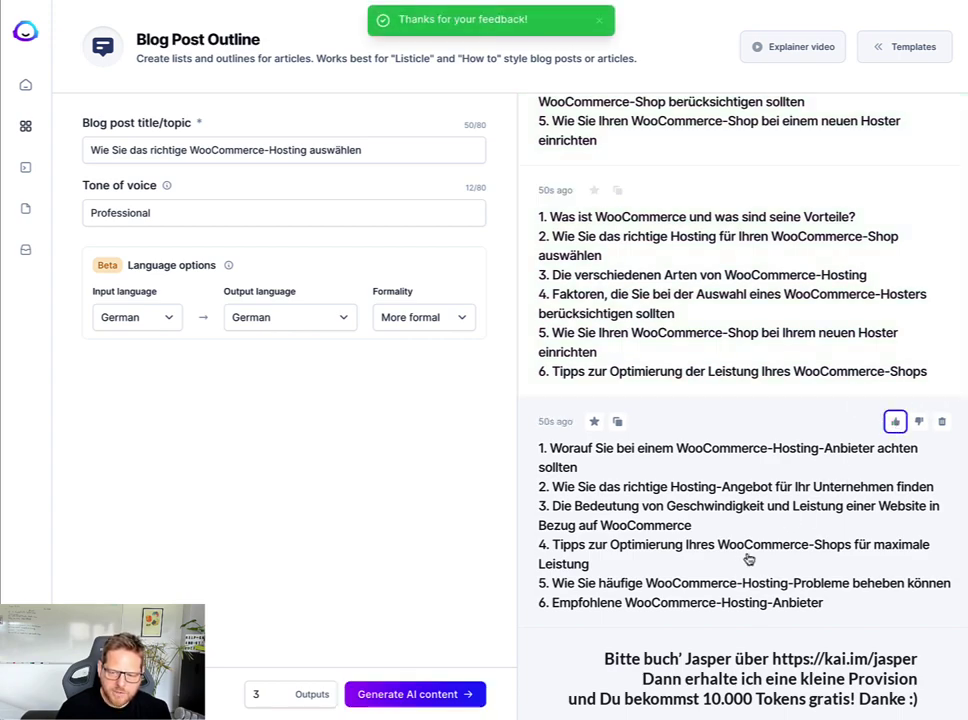
- Copy the third generated outline into the blog document below the GDPR sentence and add an empty paragraph after it
scroll(724, 580, "up", 2)
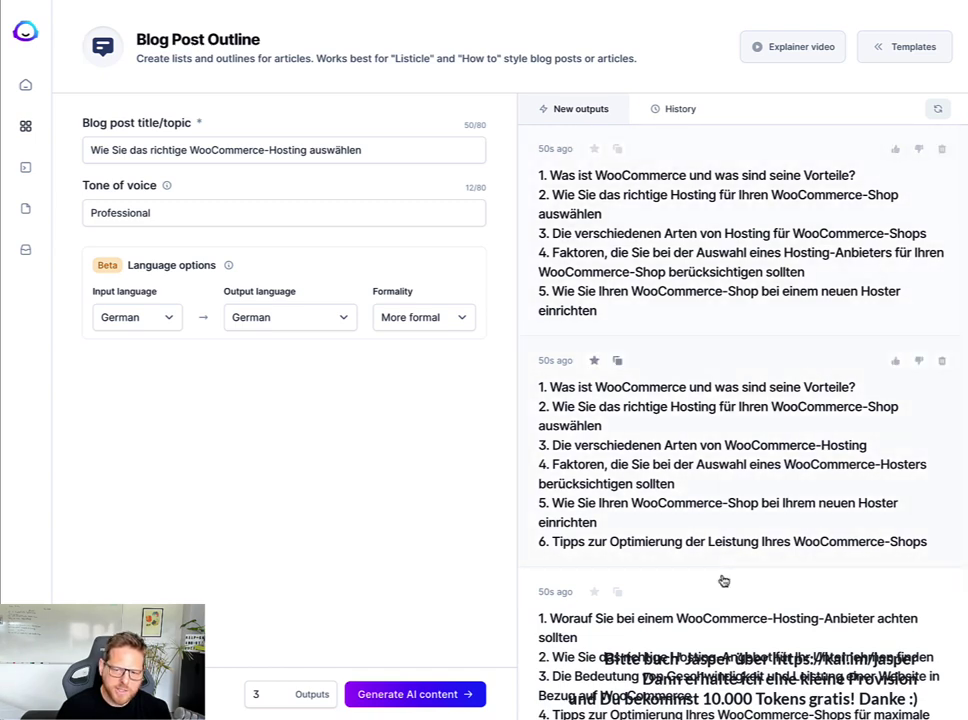
left_click(919, 362)
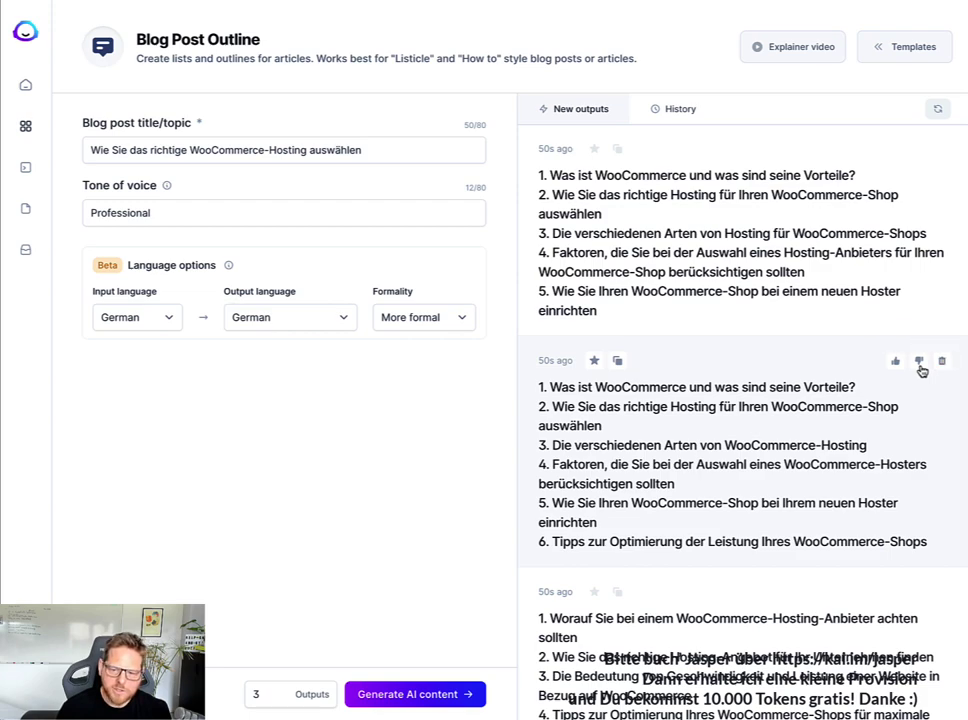
scroll(921, 370, "down", 2)
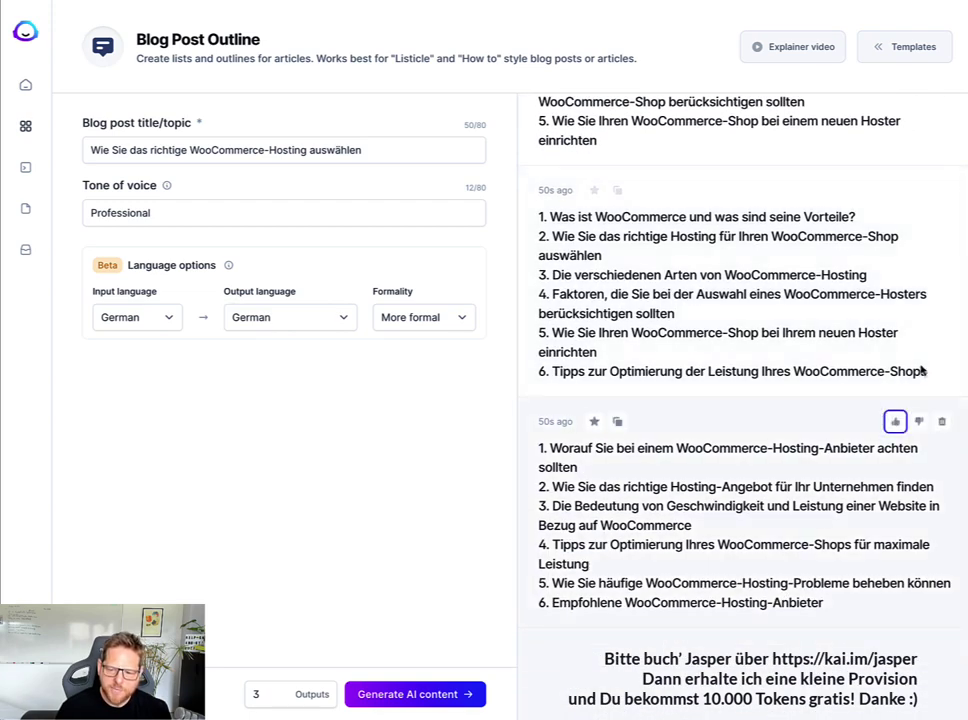
left_click(618, 422)
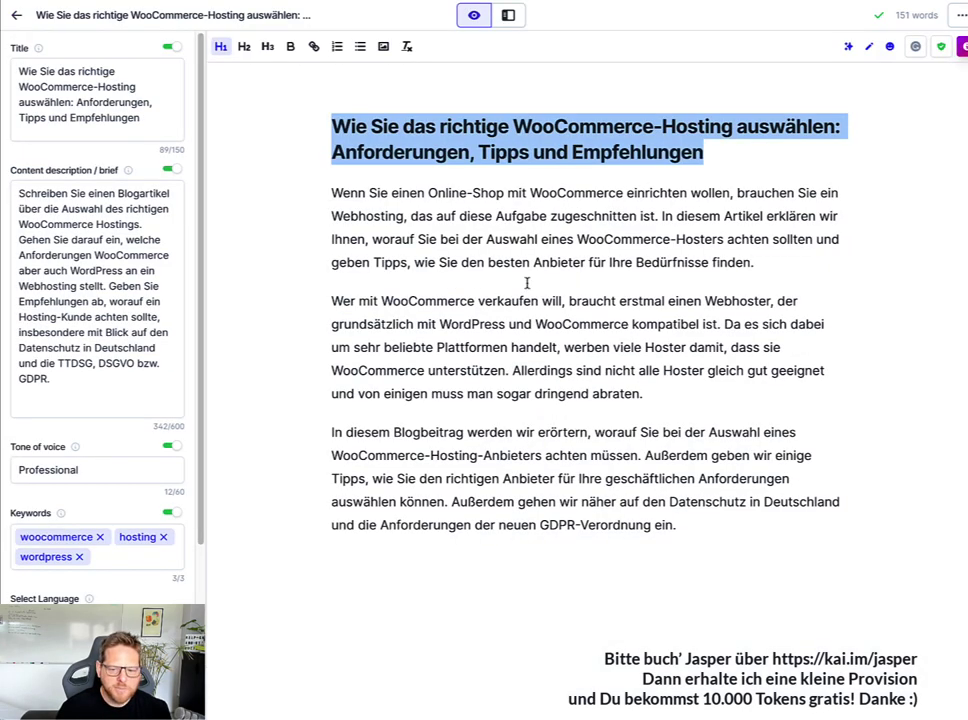
left_click(780, 531)
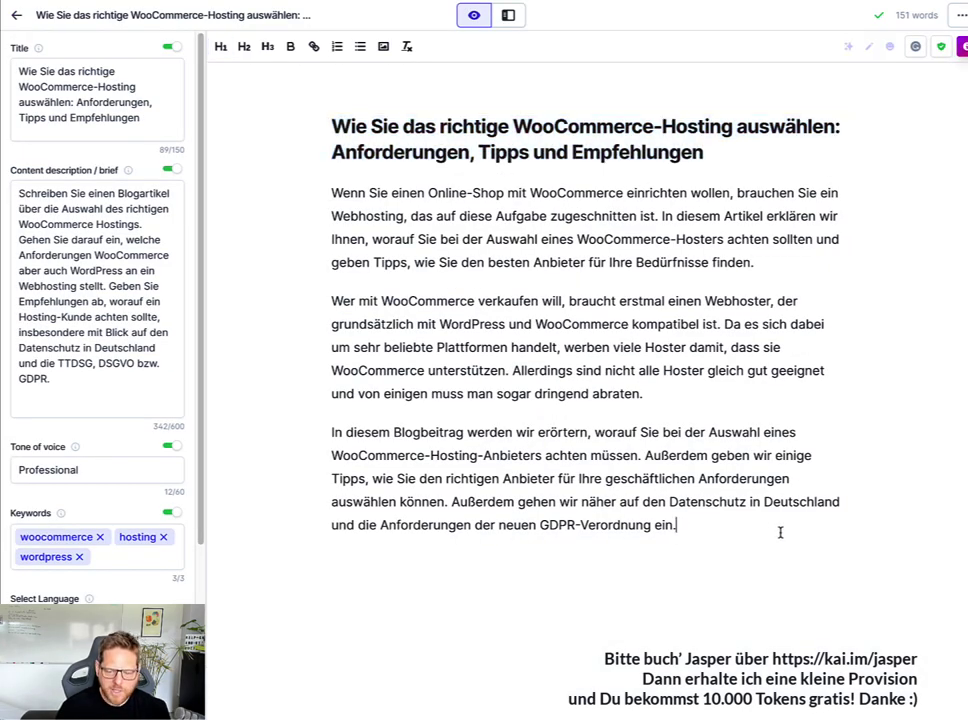
key("ctrl+v")
scroll(780, 531, "down", 5)
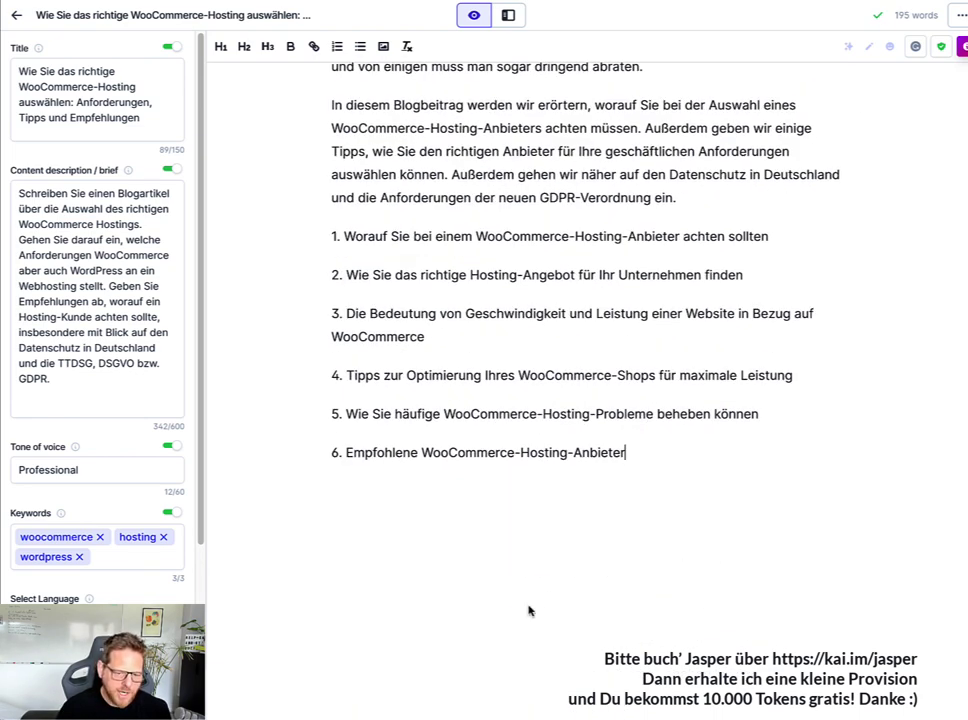
key("Return")
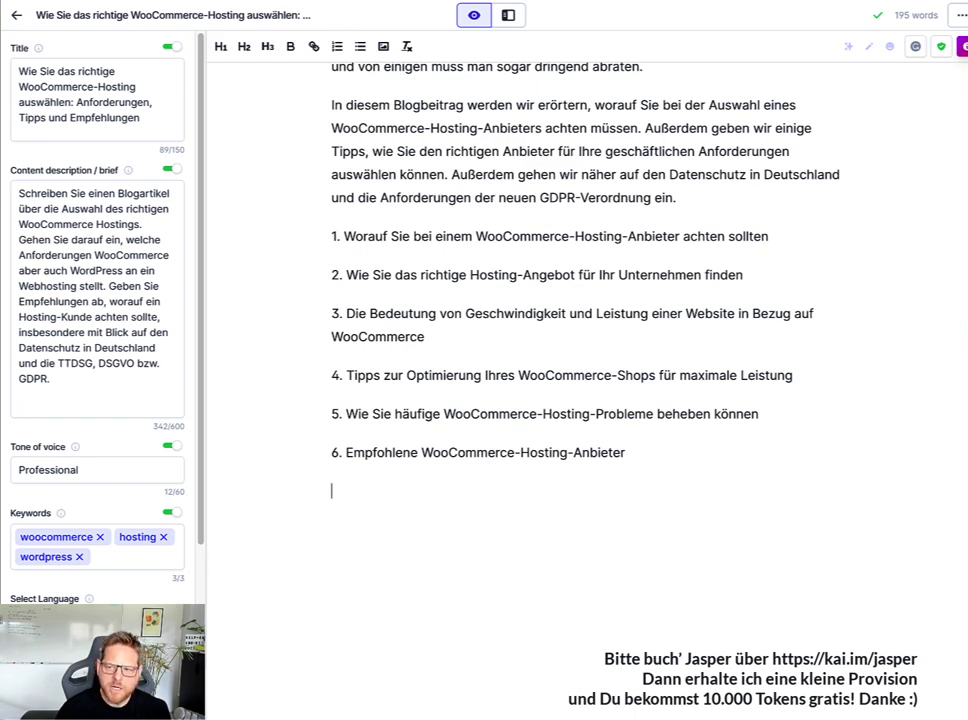
- Open the Jasper Commands help page from the editor help and read the example commands and how to run a command
left_click(962, 47)
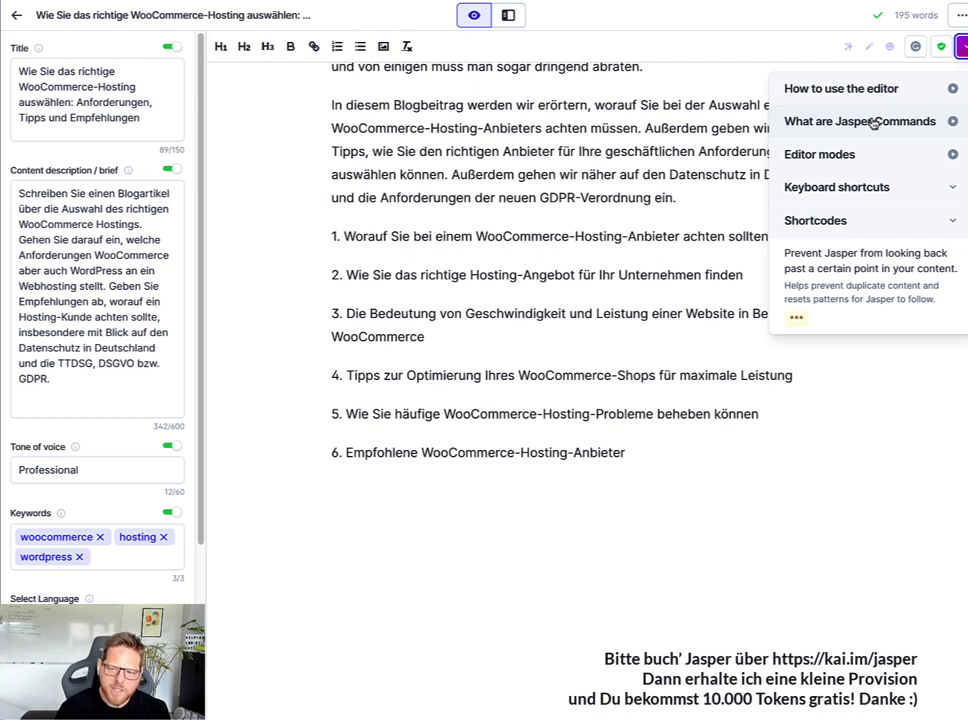
left_click(929, 121)
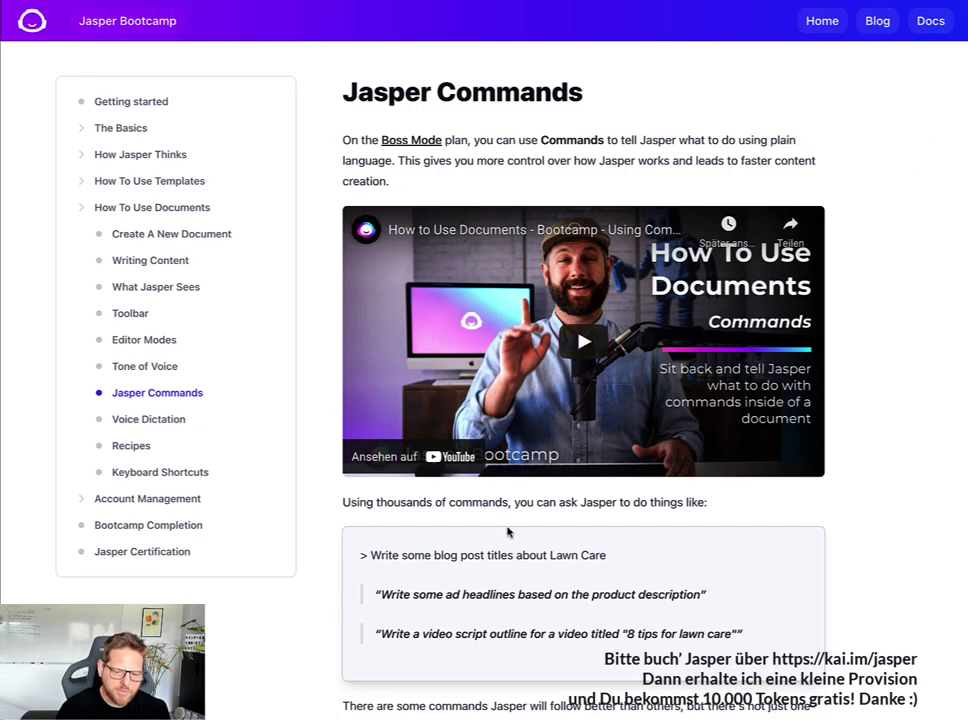
scroll(507, 531, "down", 3)
scroll(507, 531, "down", 1)
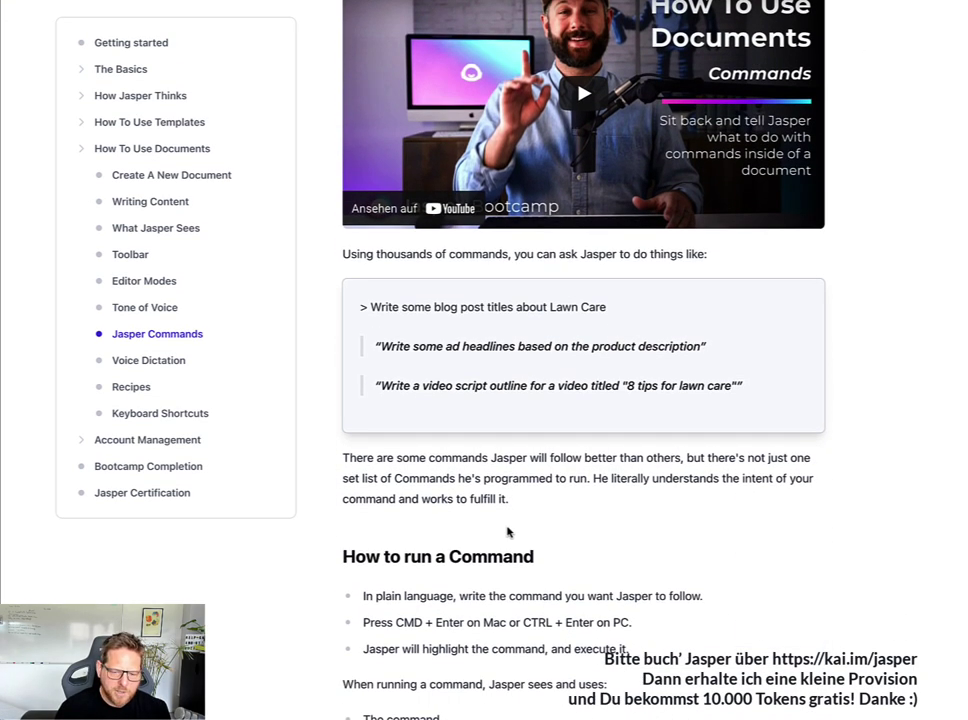
scroll(507, 531, "down", 1)
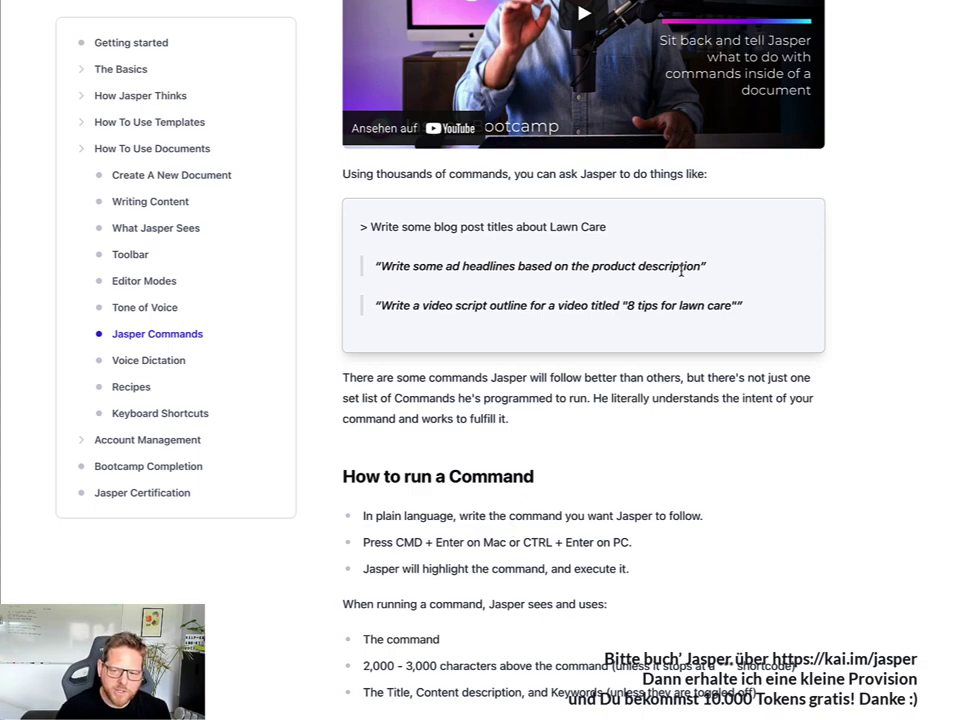
scroll(681, 270, "down", 2)
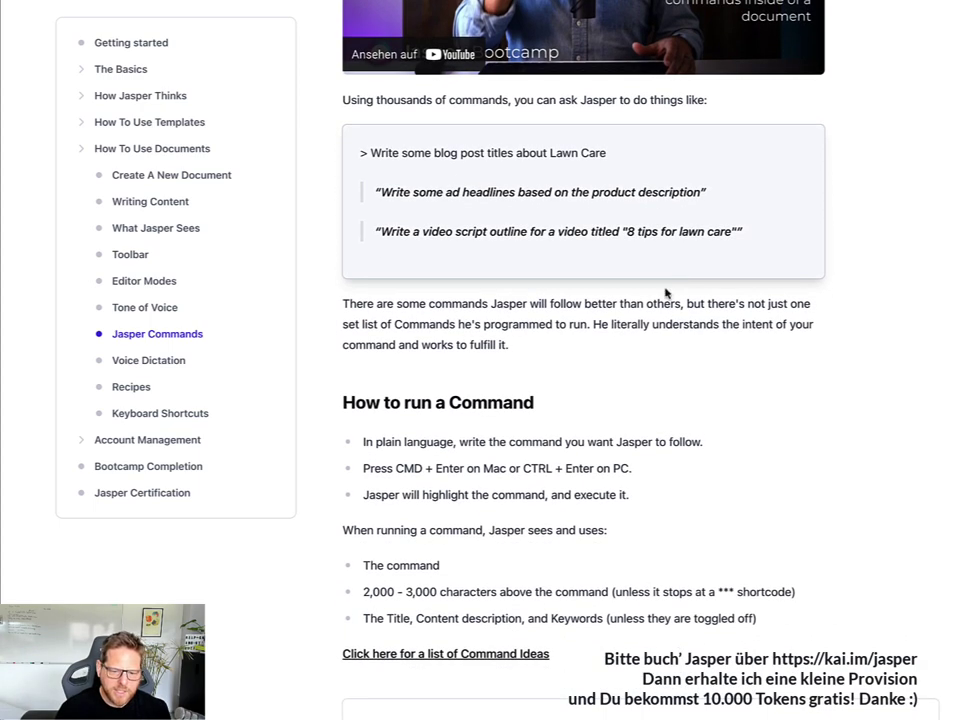
scroll(419, 577, "down", 2)
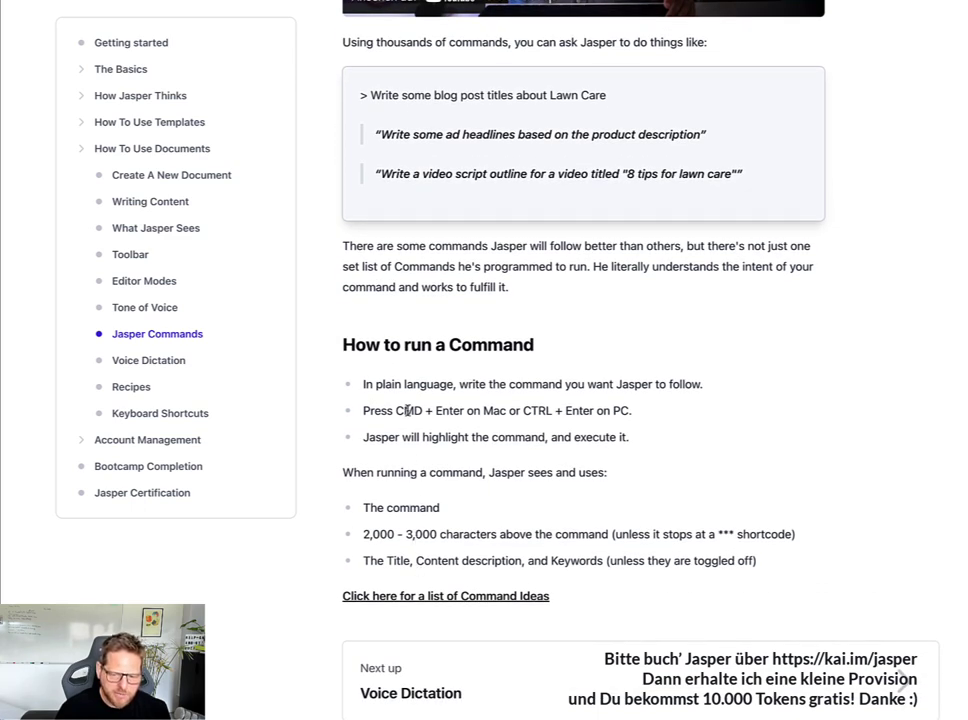
scroll(407, 410, "down", 4)
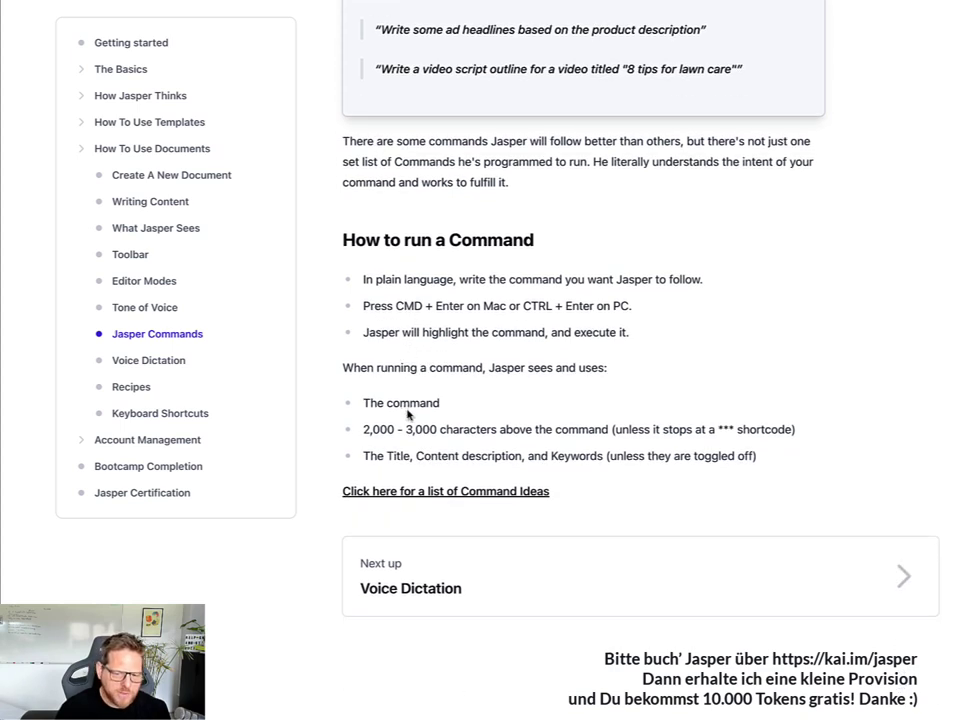
- Examine what Jasper sees and uses when running a command, including the character range and *** shortcode, and return to the blog document
left_click_drag(488, 369, 575, 369)
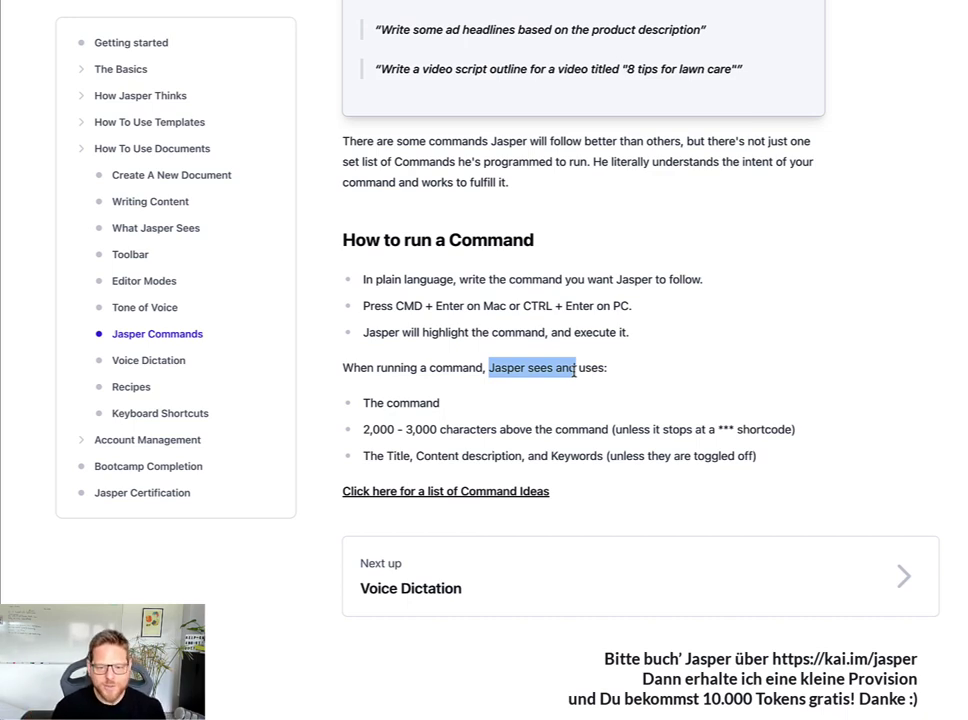
left_click_drag(365, 402, 469, 404)
left_click(471, 403)
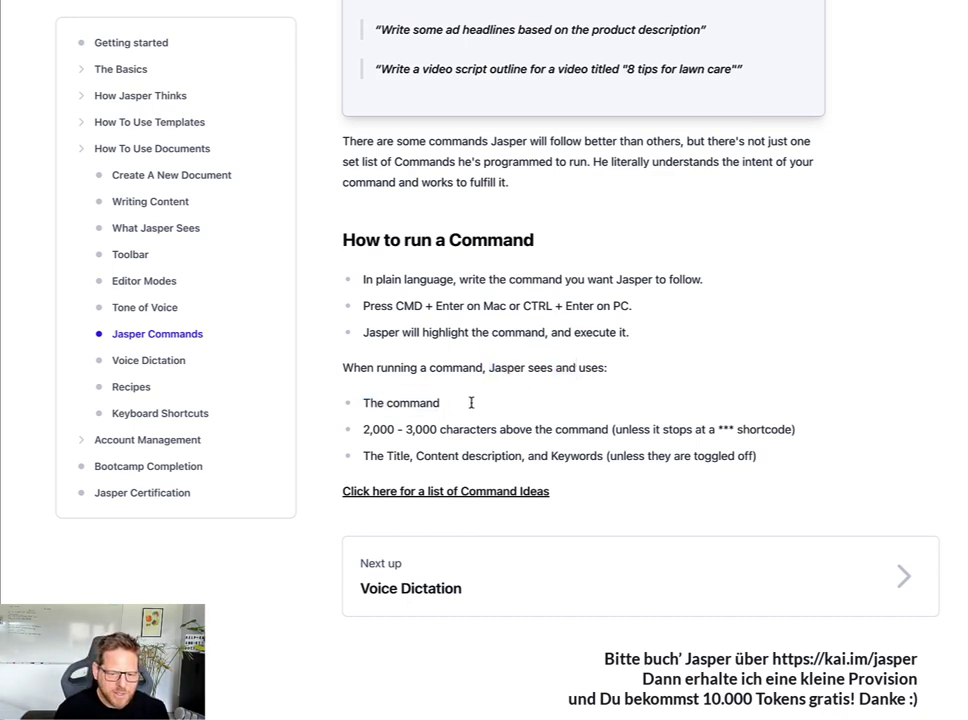
left_click_drag(362, 429, 463, 443)
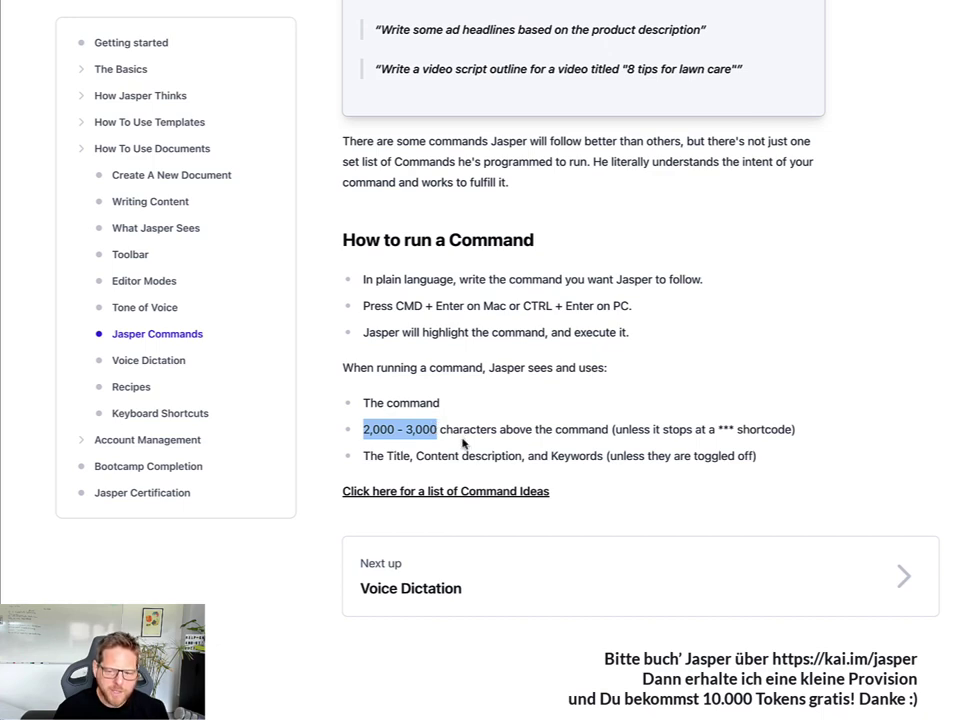
double_click(726, 429)
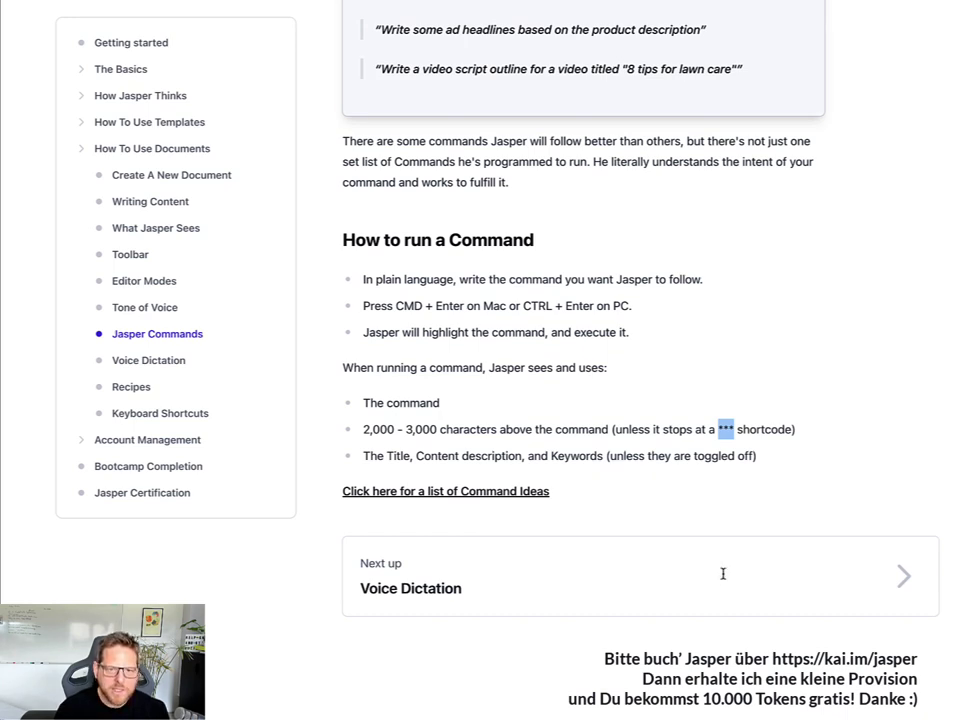
key("ctrl+Tab")
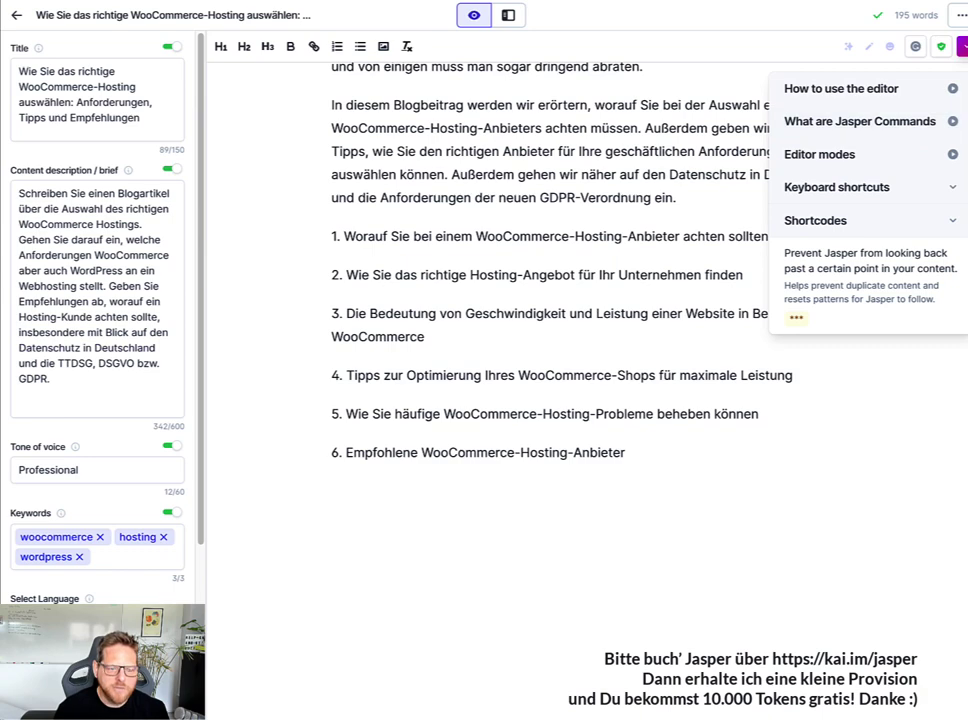